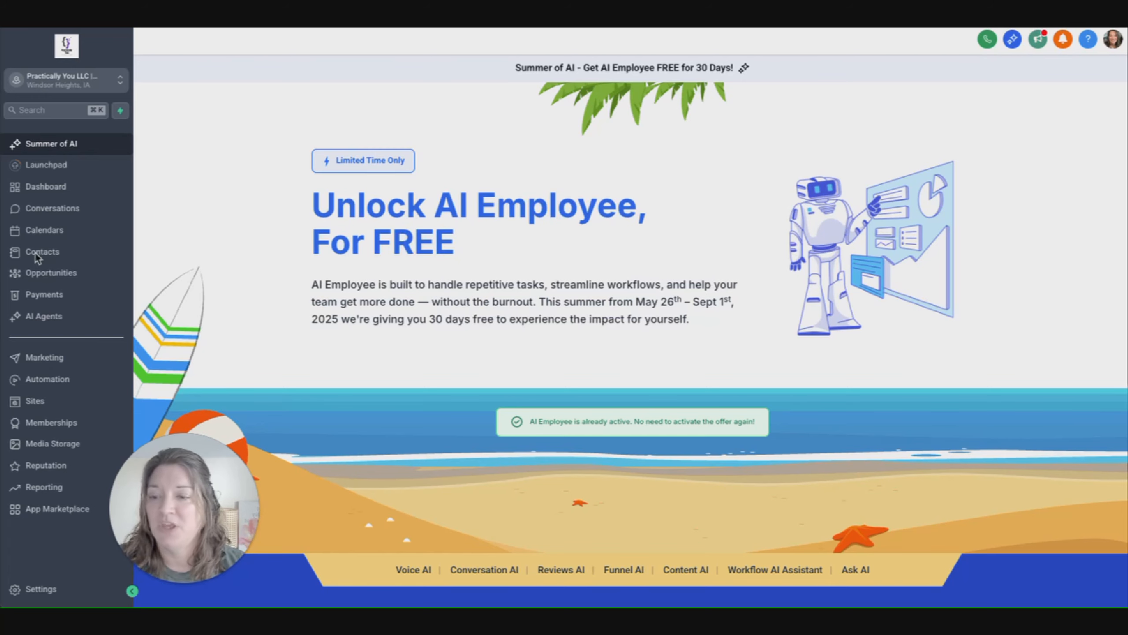
Start a new website in the Websites section of Sites, choosing to build it from templates.
click(28, 403)
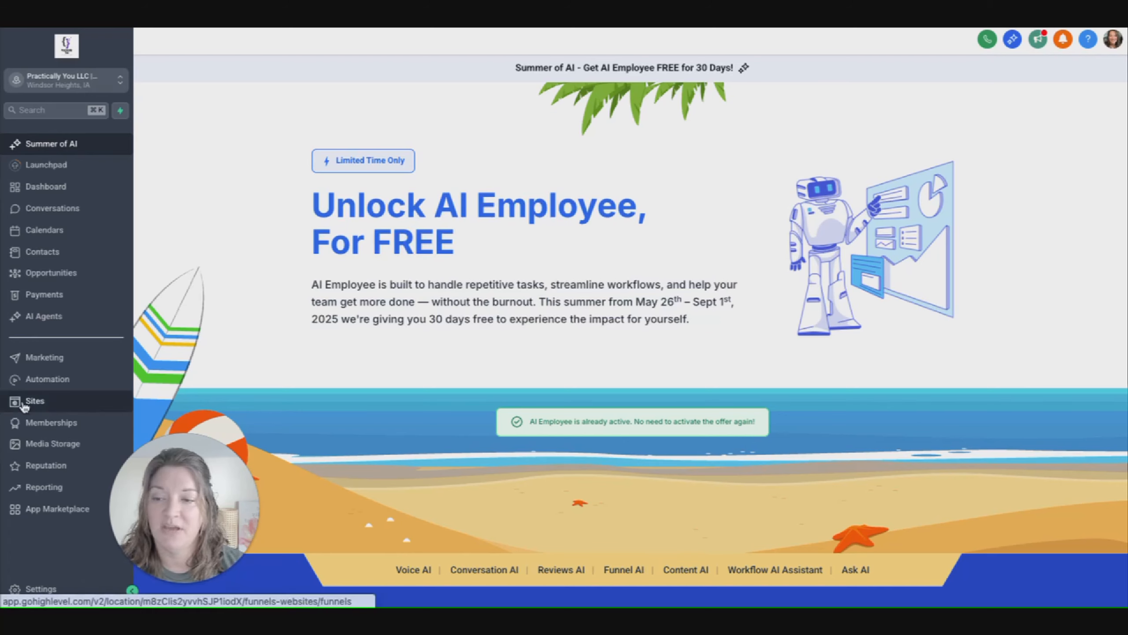
click(240, 65)
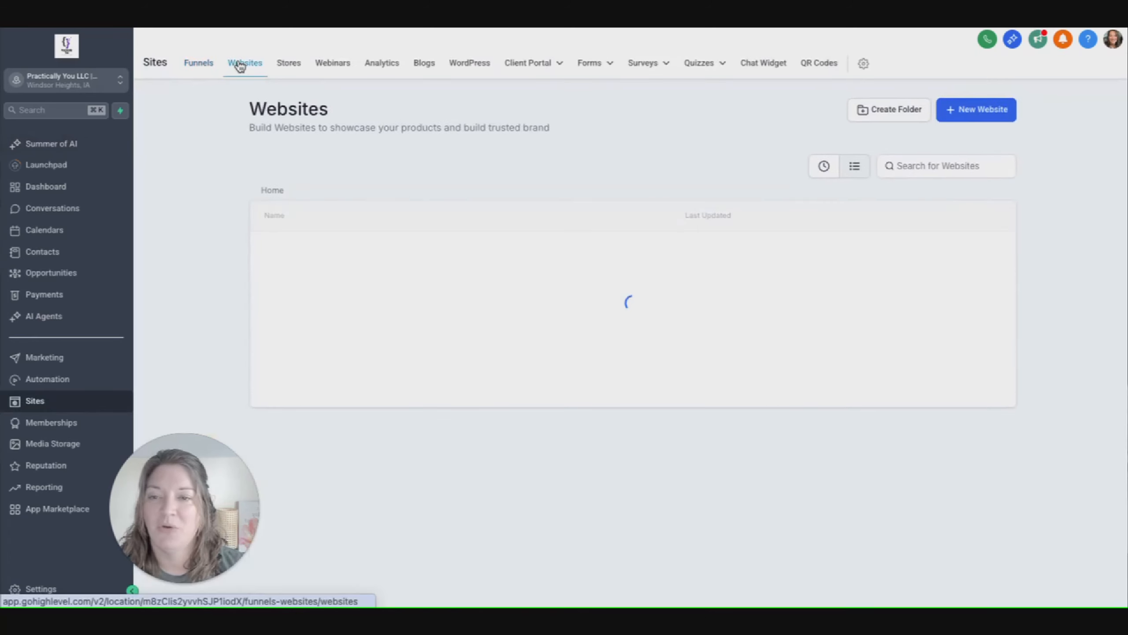
click(973, 114)
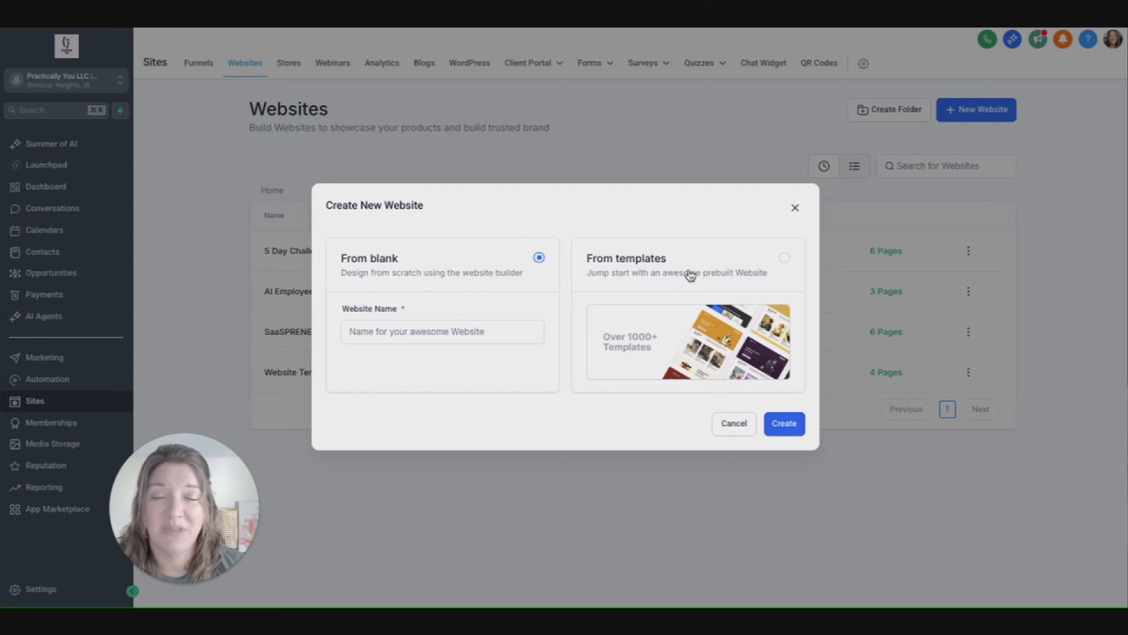
click(784, 257)
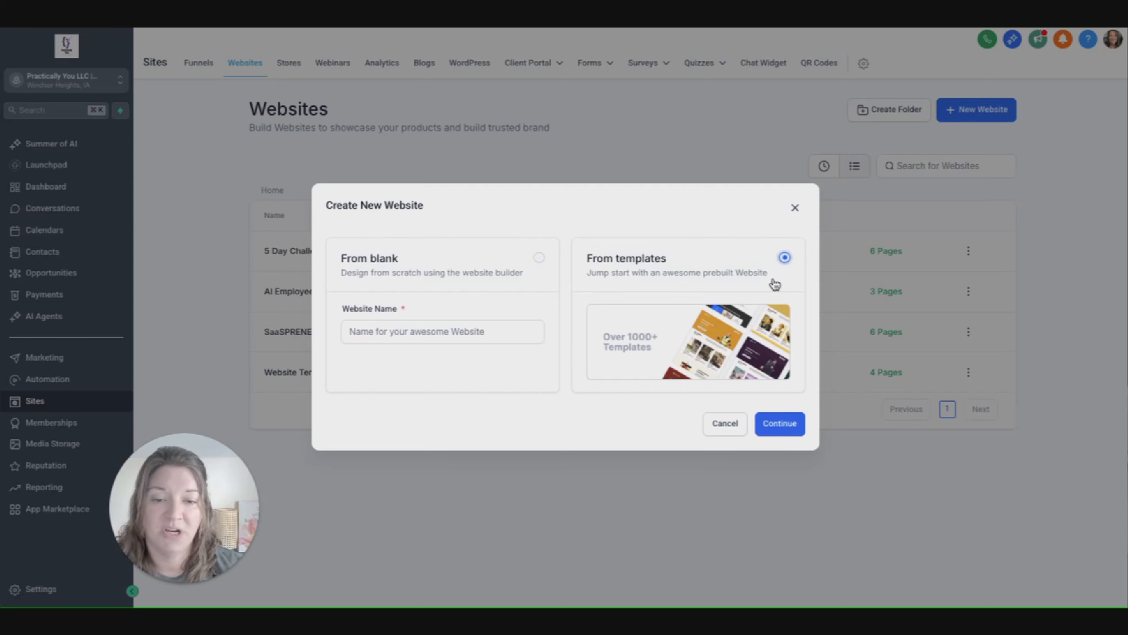
click(784, 424)
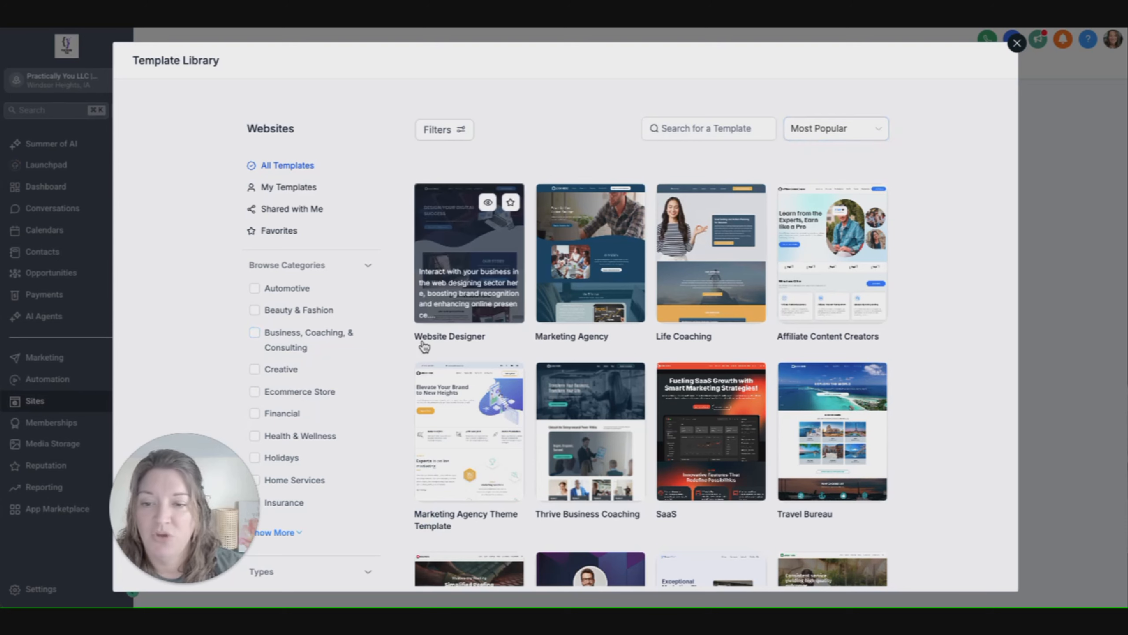
Filter the website templates by the Business, Coaching, & Consulting category.
scroll(333, 401, down, 1)
scroll(332, 402, up, 1)
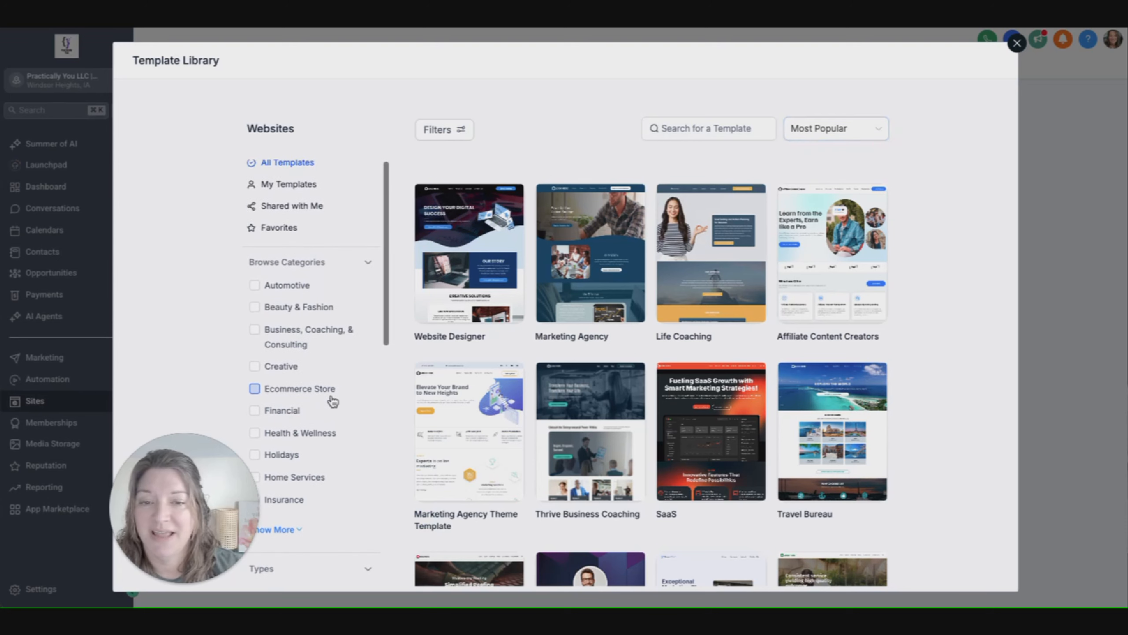
scroll(332, 402, down, 1)
scroll(333, 401, down, 1)
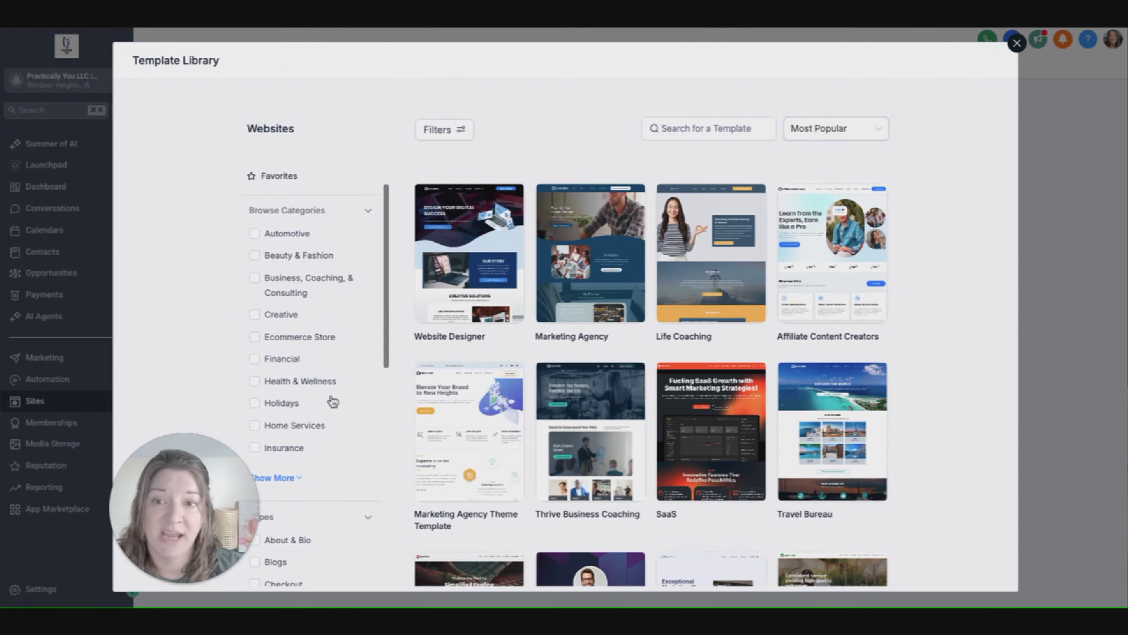
scroll(333, 402, down, 1)
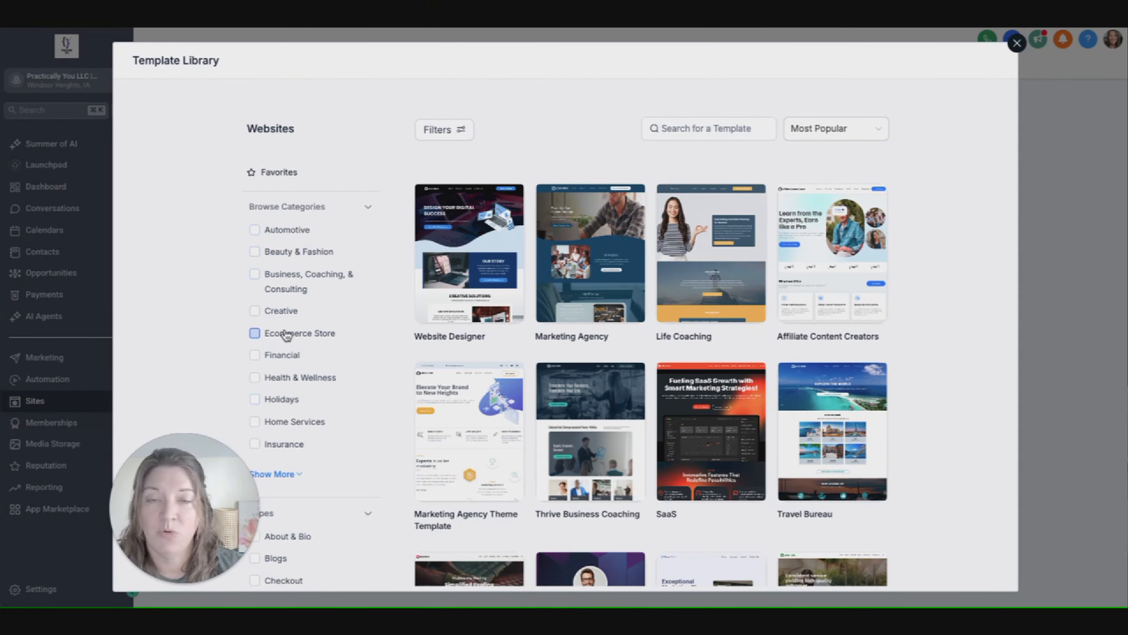
click(255, 279)
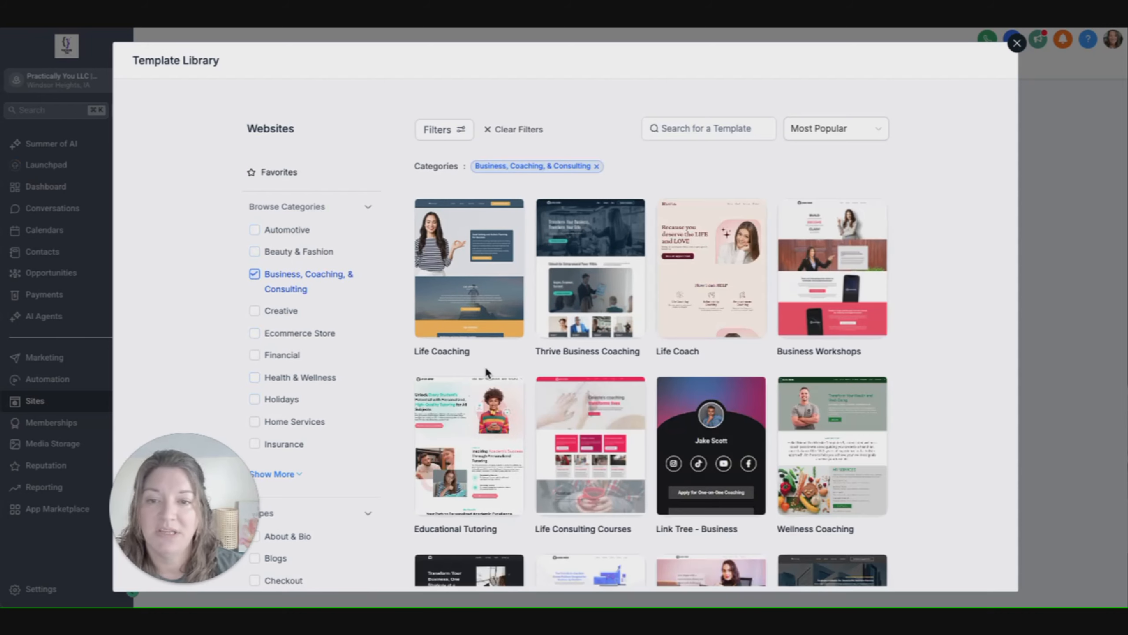
scroll(488, 373, down, 1)
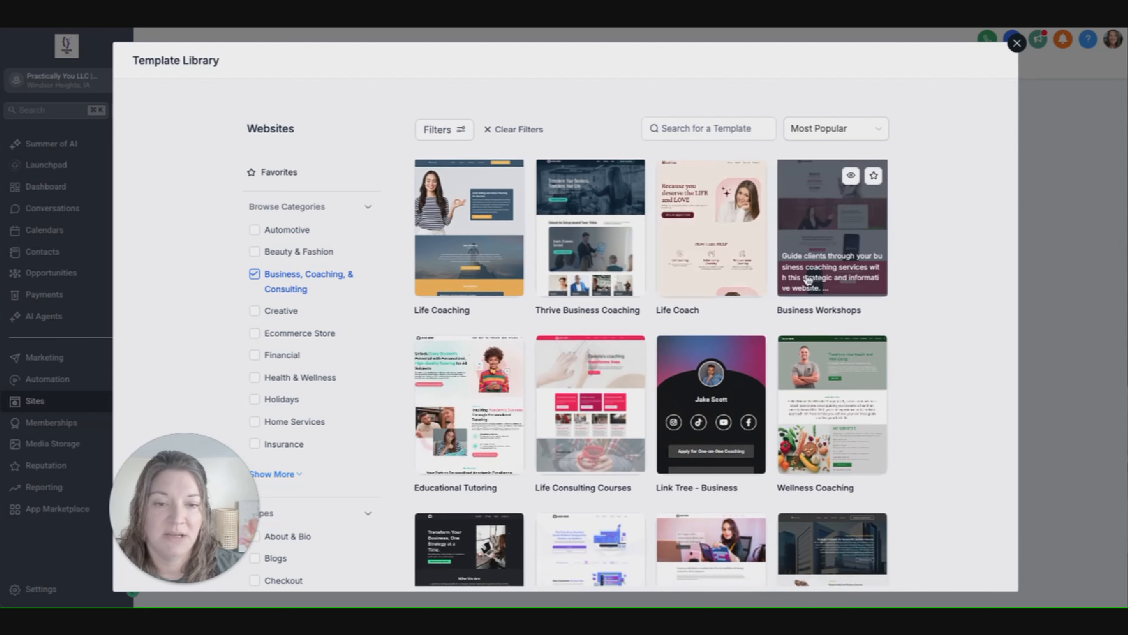
scroll(506, 266, up, 1)
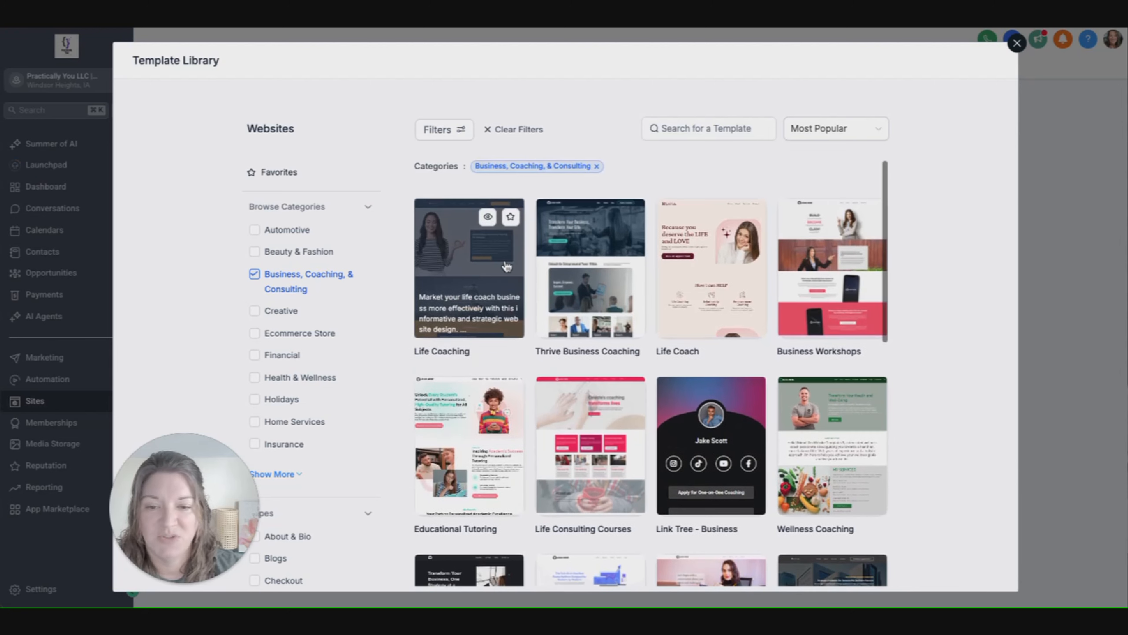
Preview the Life Coaching template, examine its header, workbook offer, approach and services sections, and return to the library.
click(488, 217)
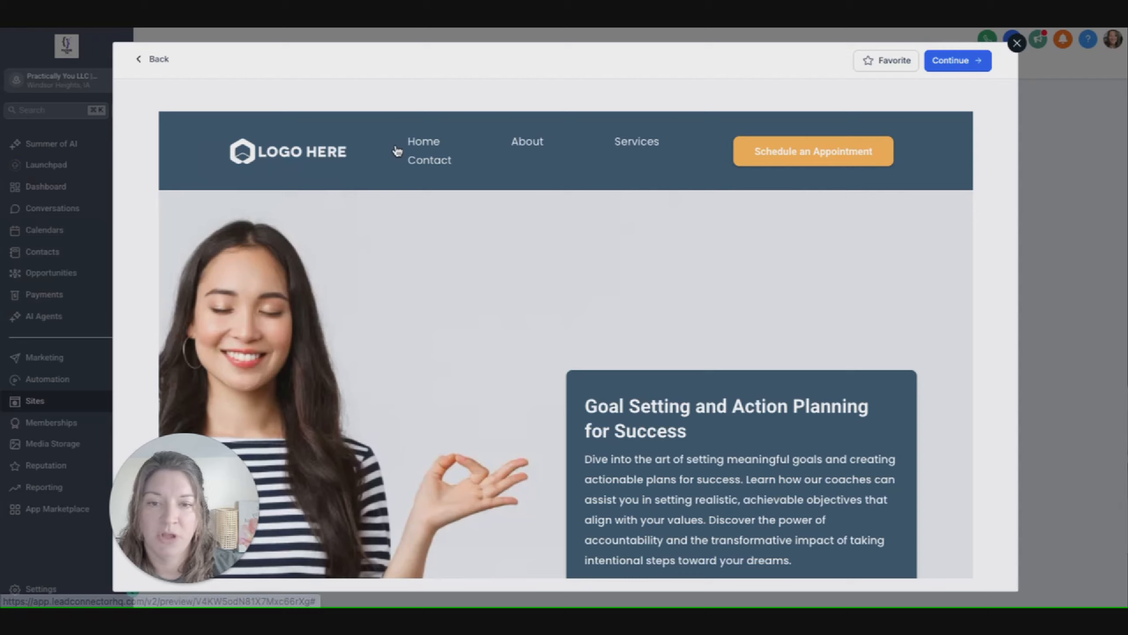
scroll(812, 243, down, 1)
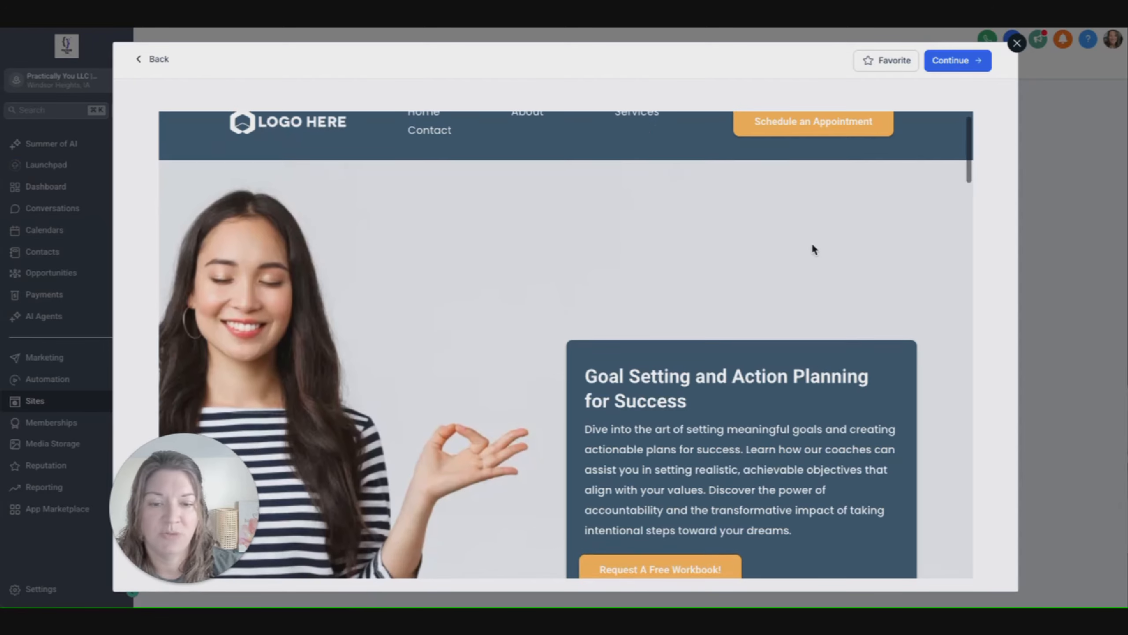
scroll(821, 269, down, 6)
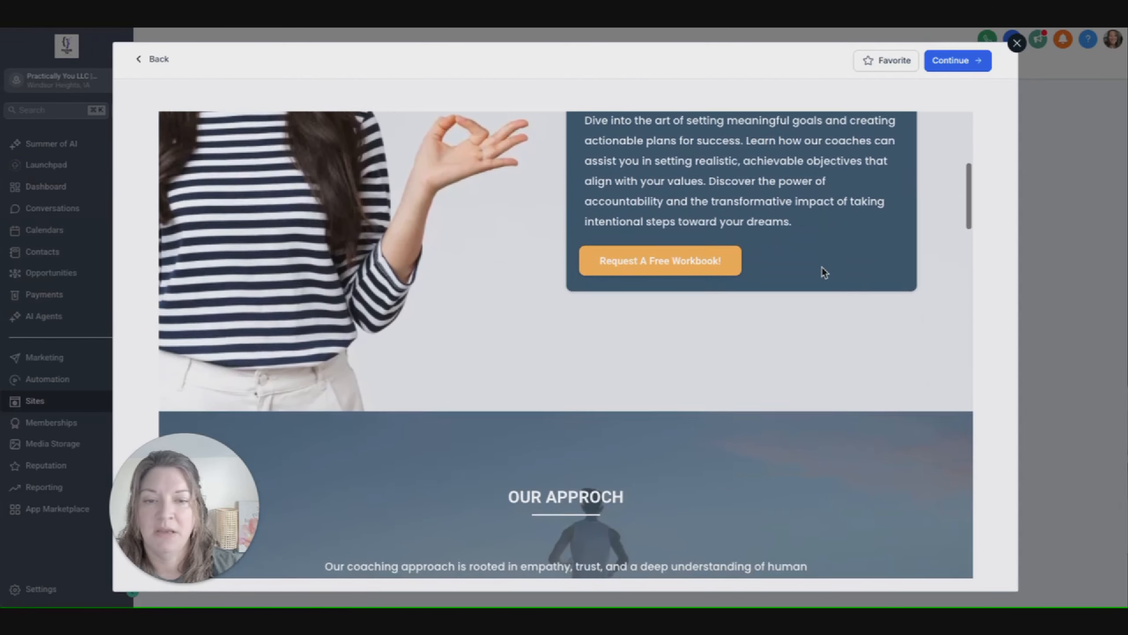
scroll(821, 268, up, 1)
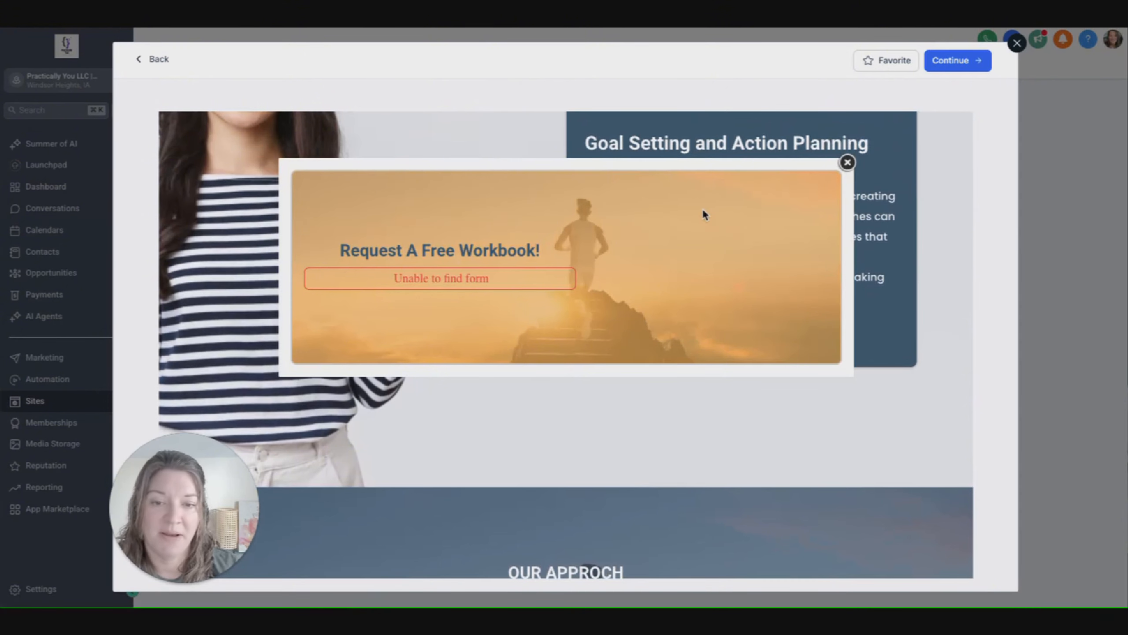
click(847, 163)
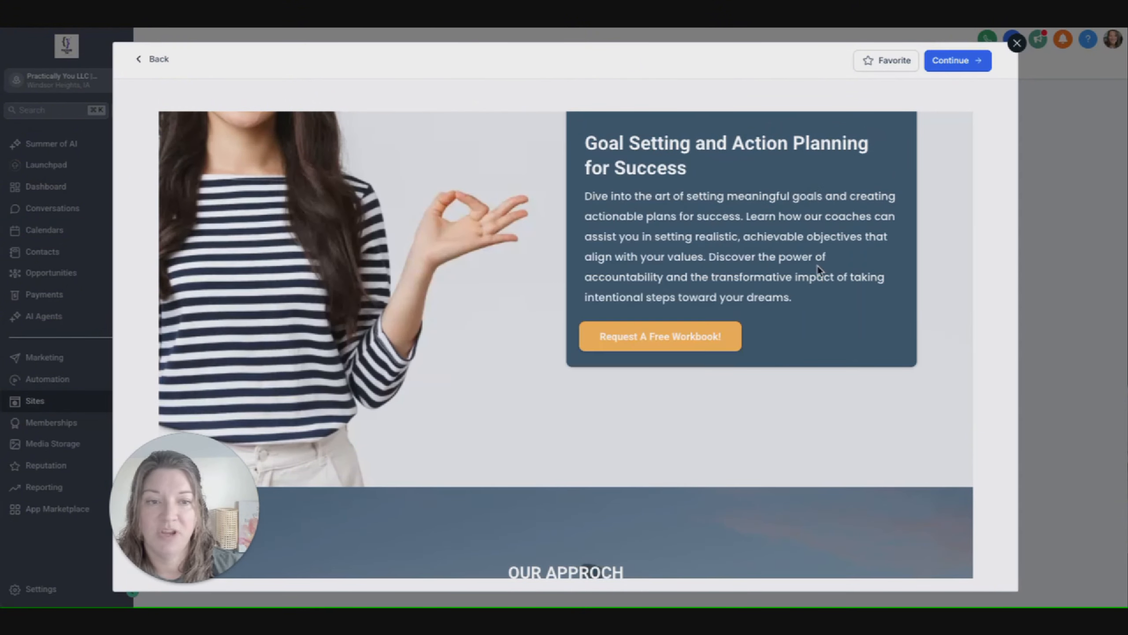
scroll(819, 270, down, 9)
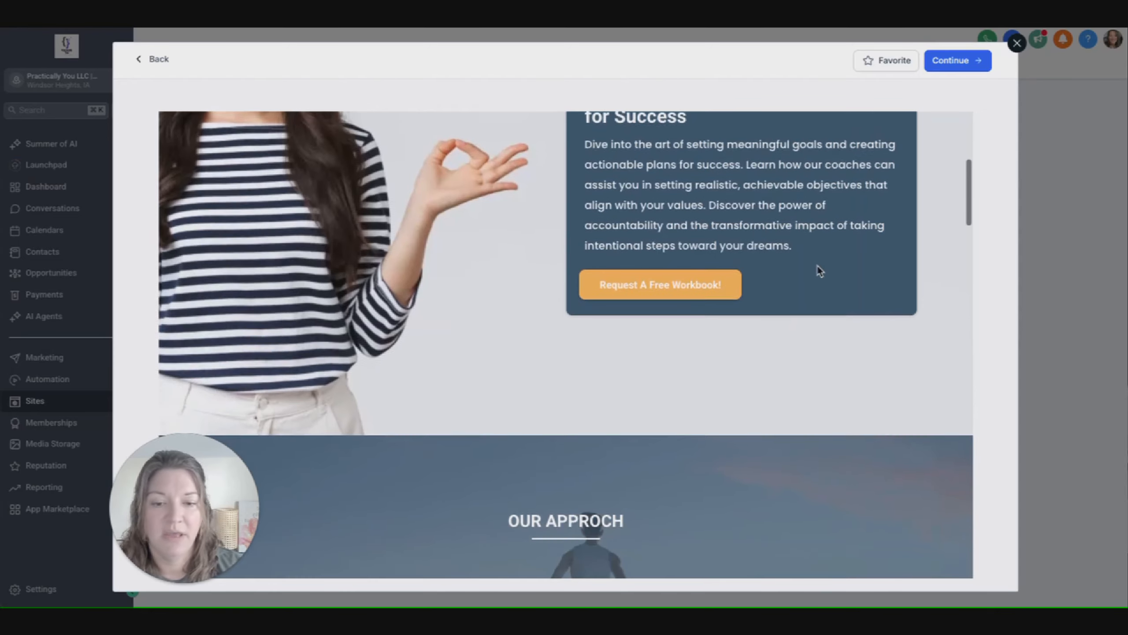
scroll(817, 264, down, 1)
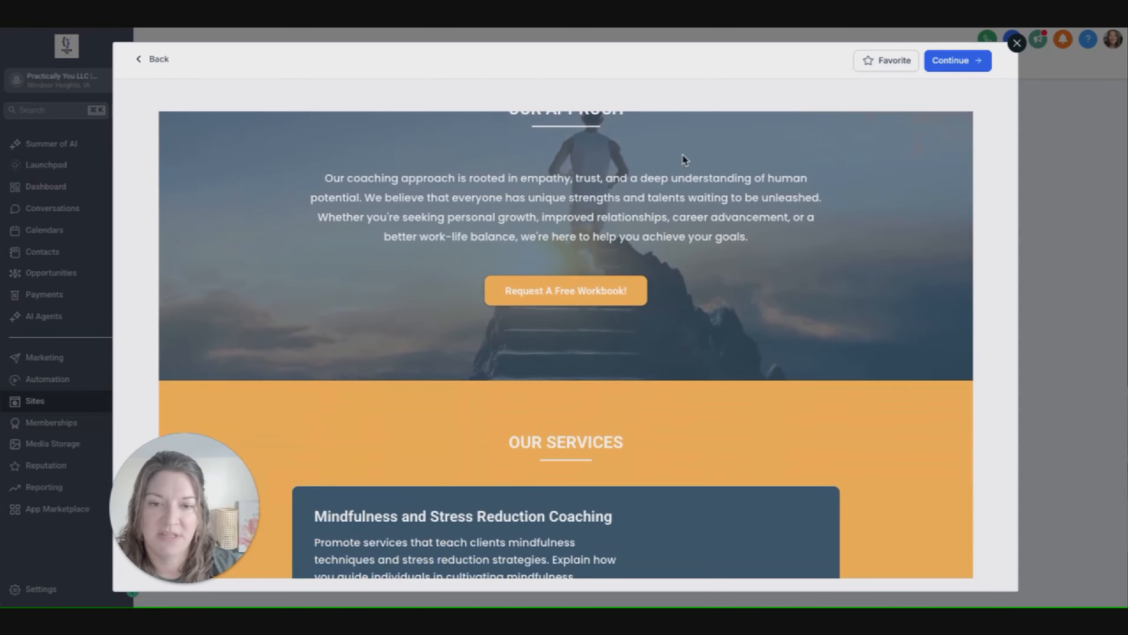
scroll(814, 209, down, 15)
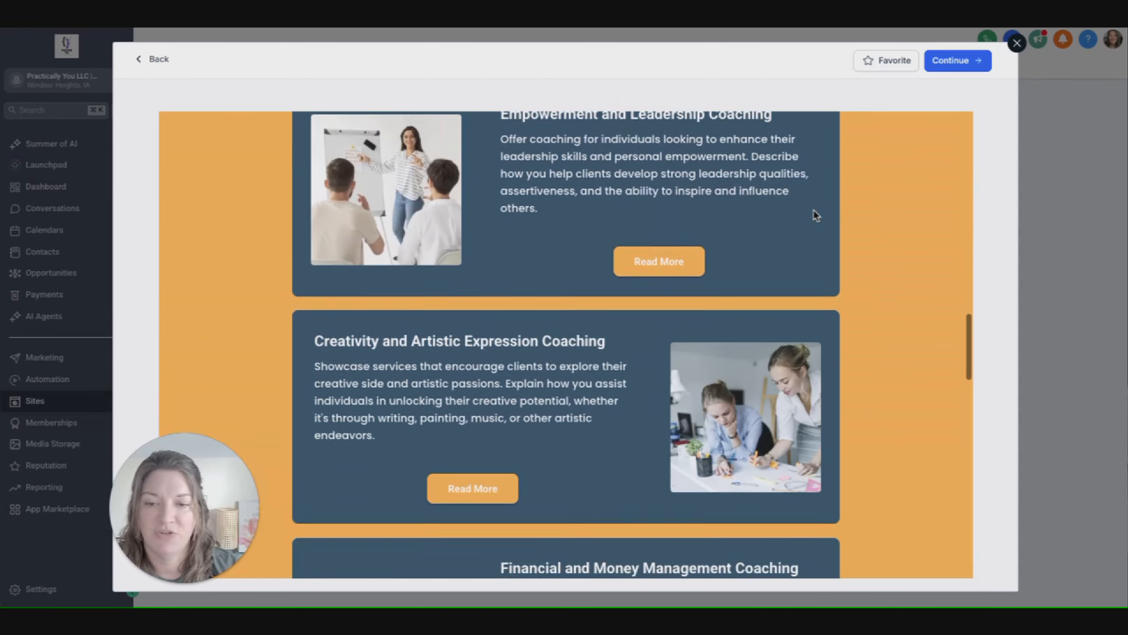
scroll(813, 209, down, 4)
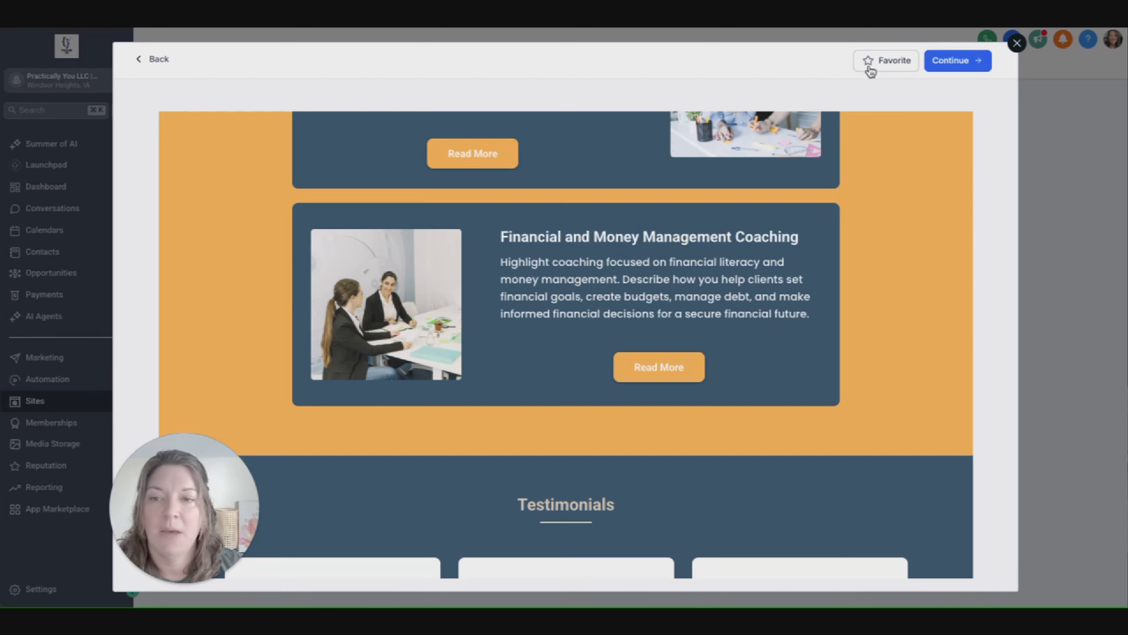
click(140, 57)
Preview the Wellness Coaching template, examine its navigation, introduction and services sections, and return to the library.
scroll(573, 382, down, 3)
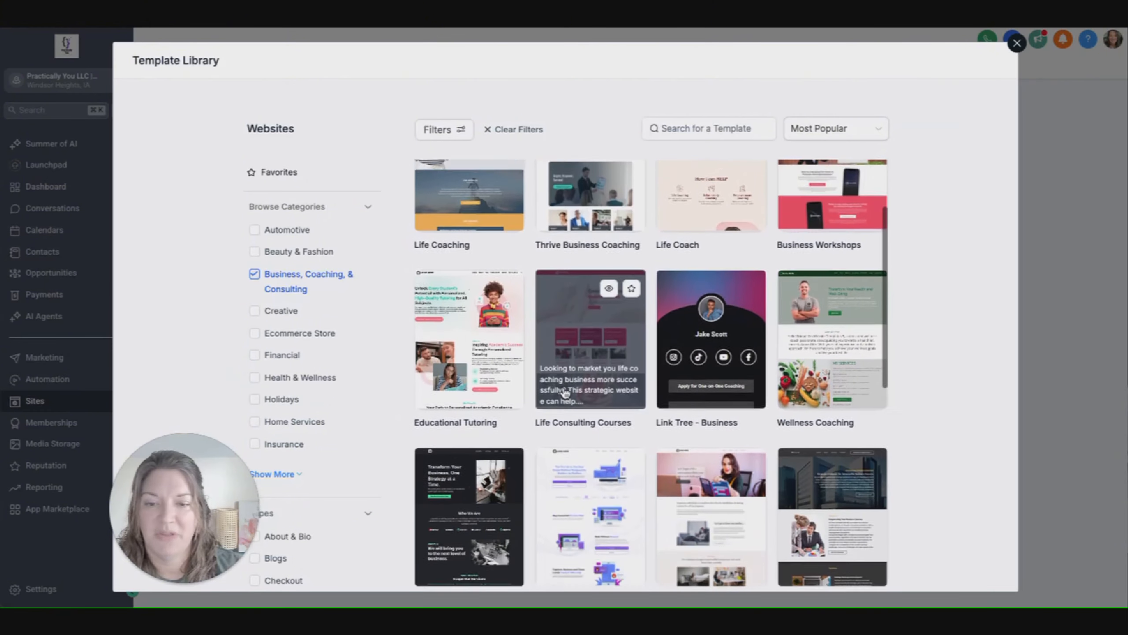
scroll(565, 393, down, 3)
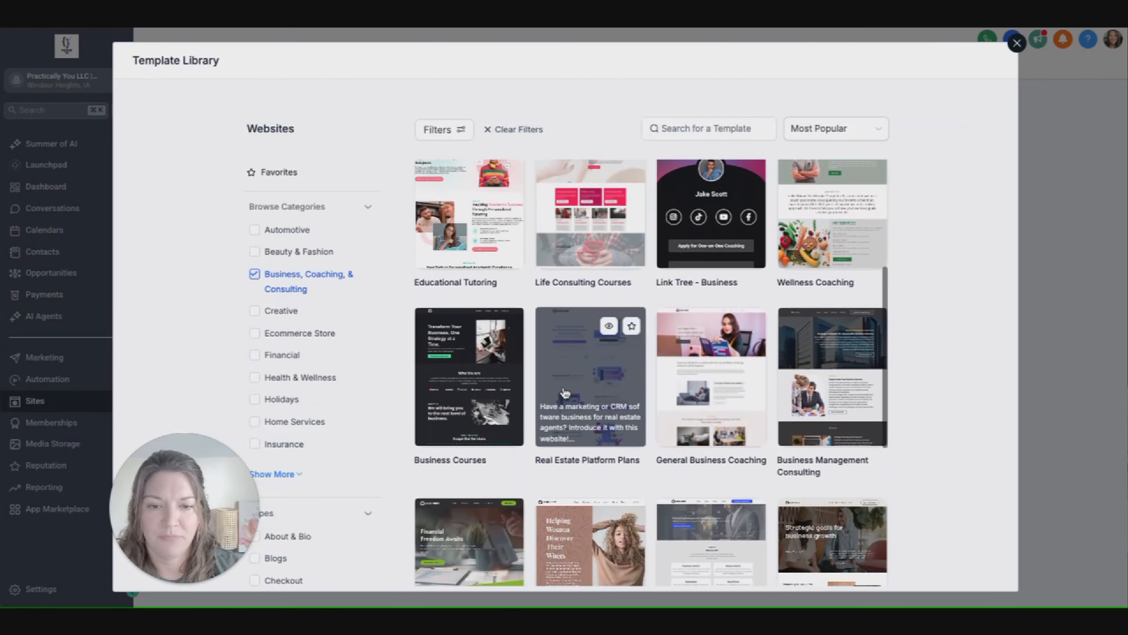
scroll(565, 393, up, 2)
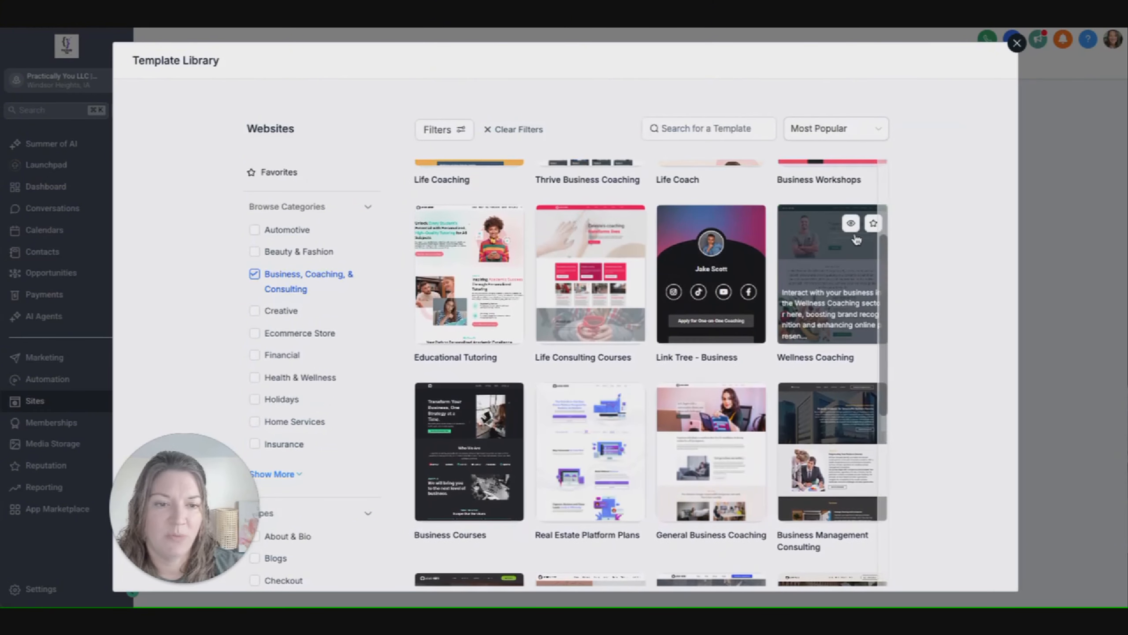
click(851, 224)
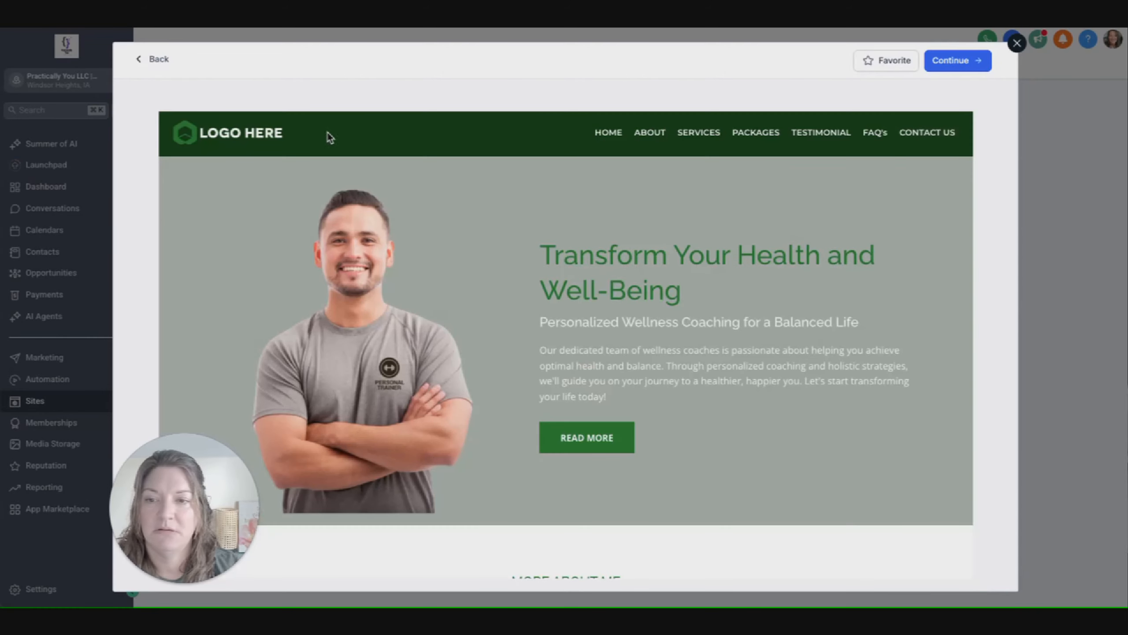
scroll(716, 168, down, 1)
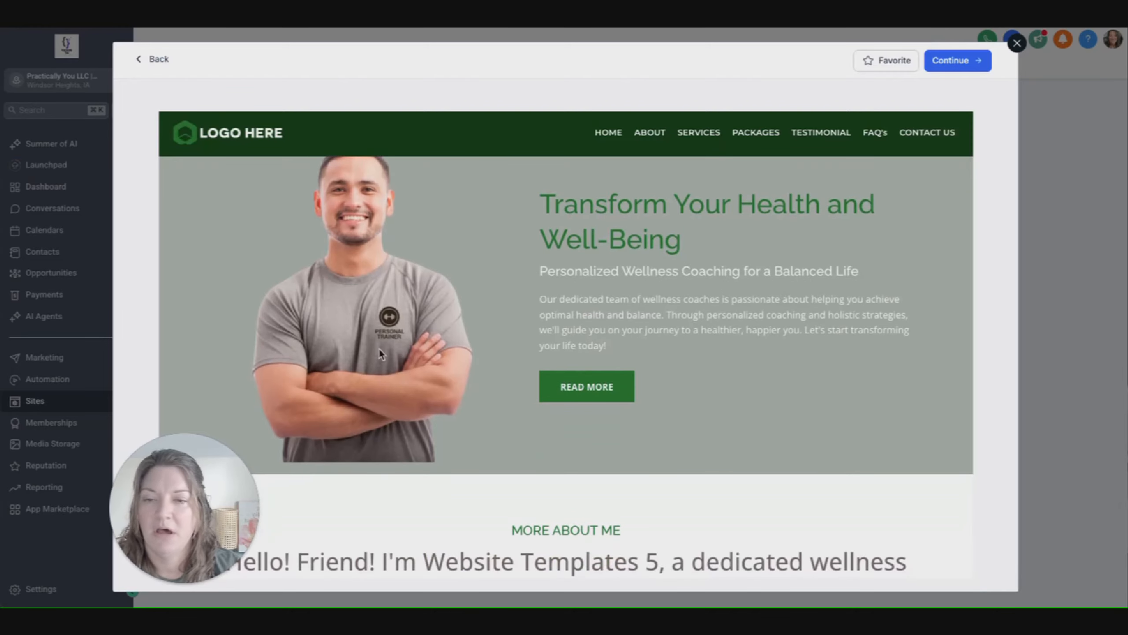
scroll(705, 304, down, 10)
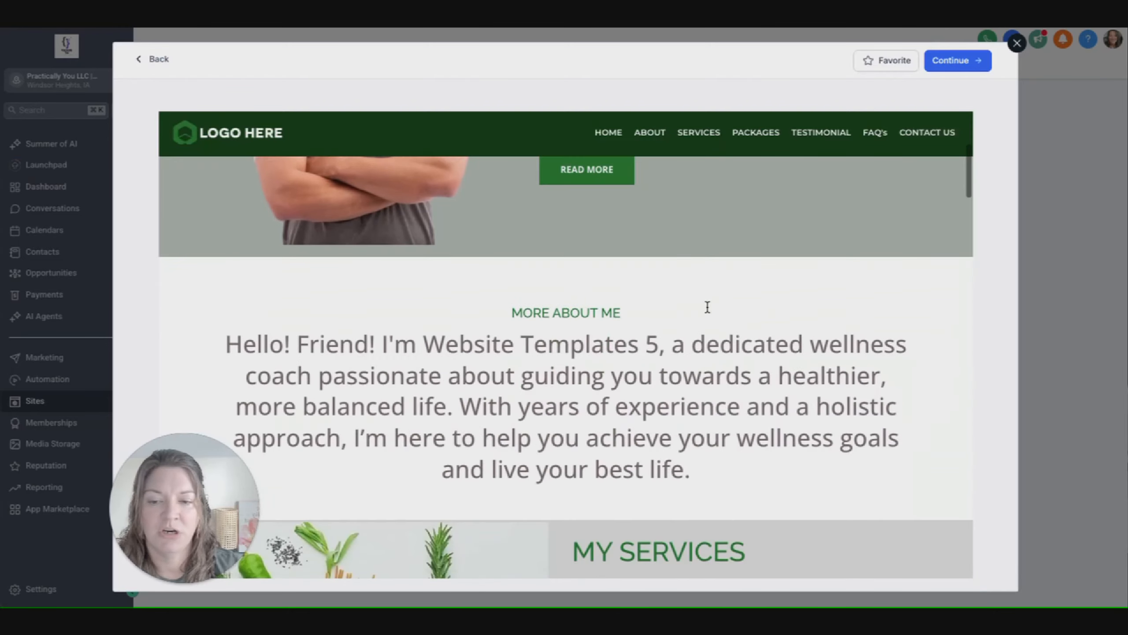
scroll(704, 309, down, 10)
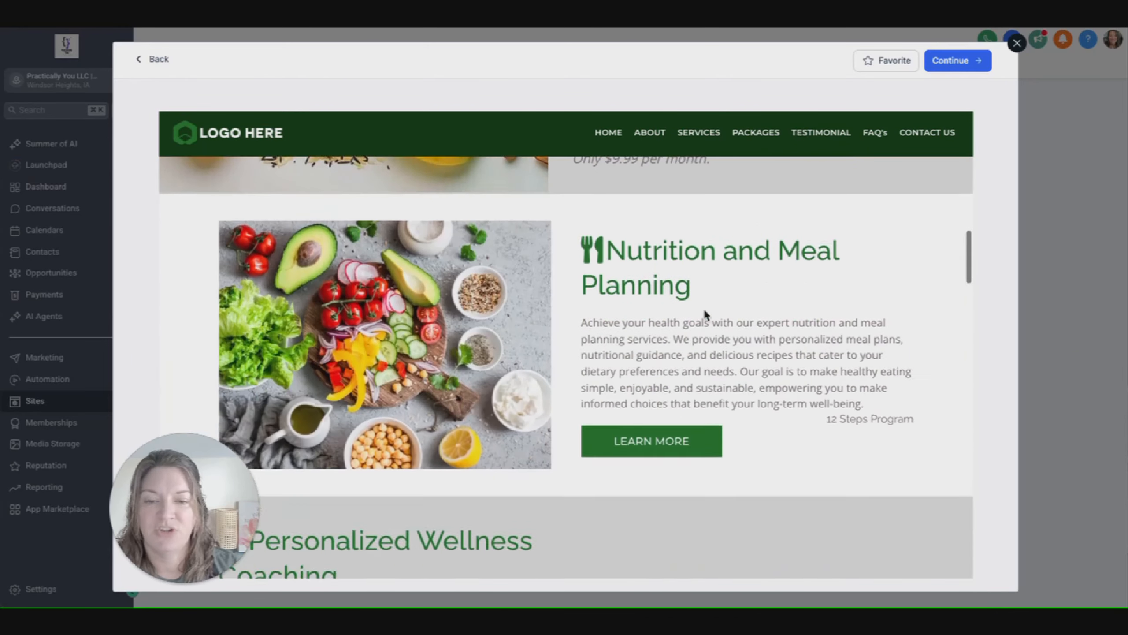
scroll(703, 309, up, 20)
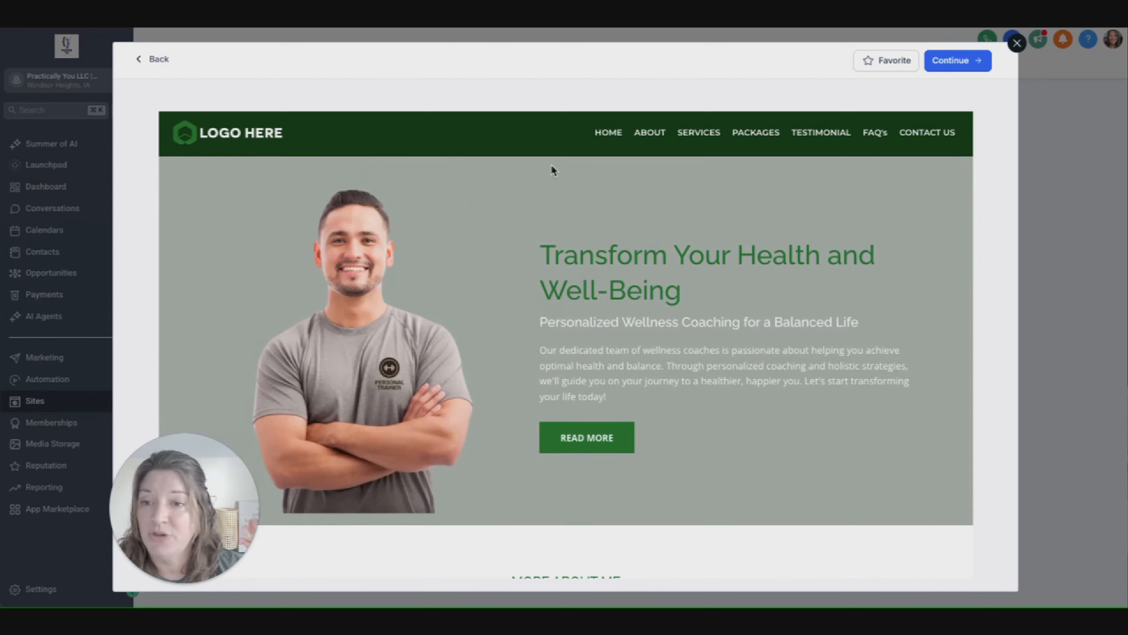
scroll(701, 280, down, 4)
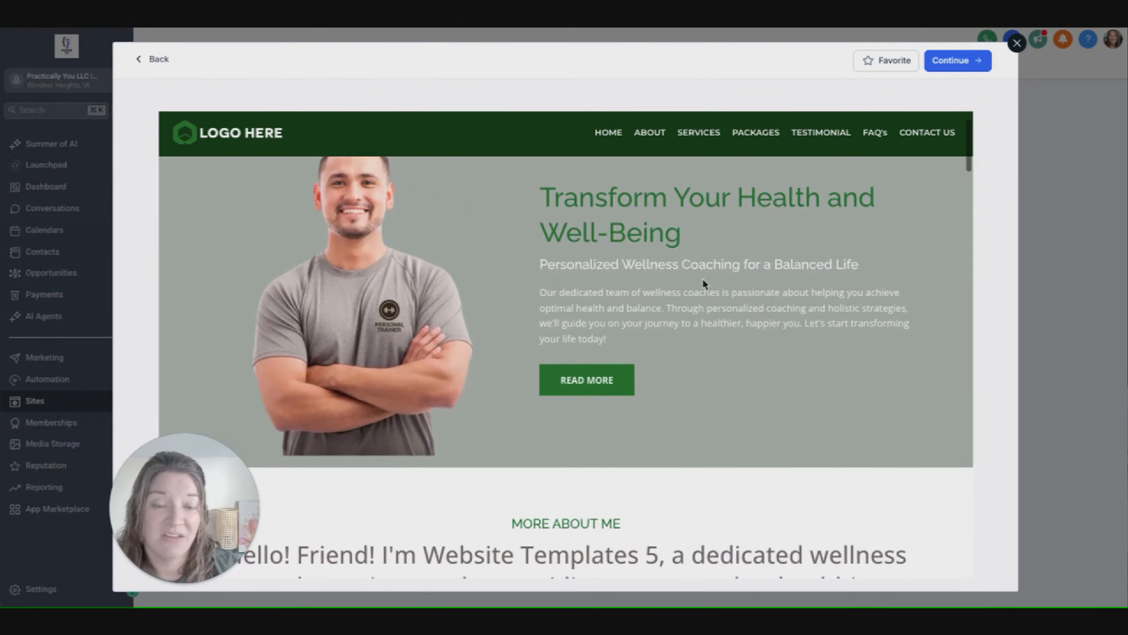
scroll(692, 296, down, 10)
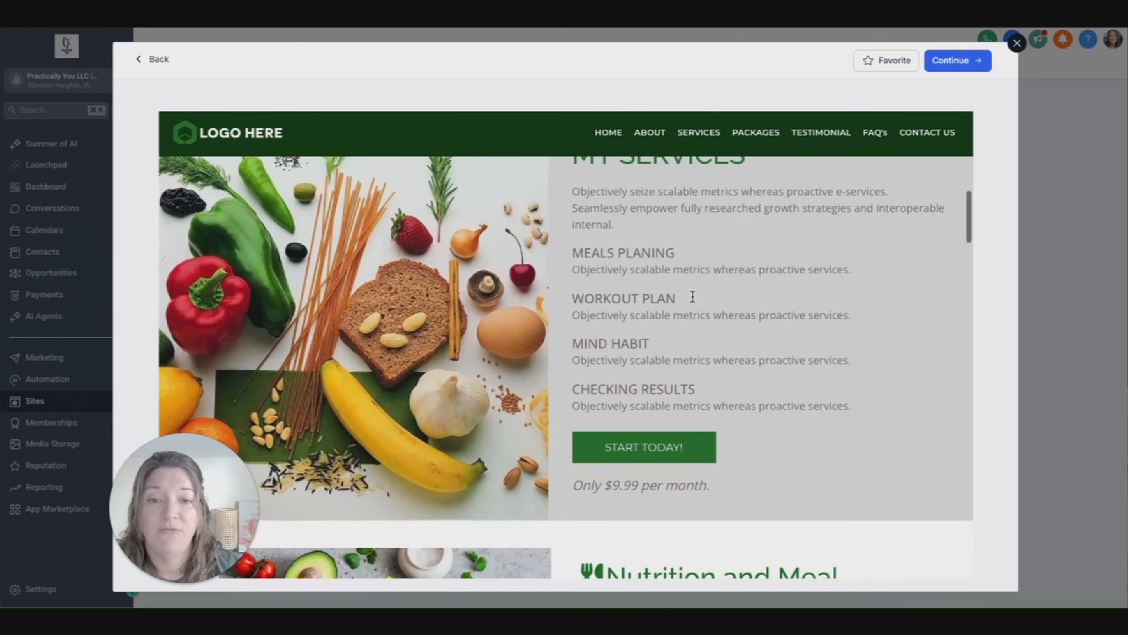
scroll(692, 297, up, 3)
scroll(765, 394, down, 10)
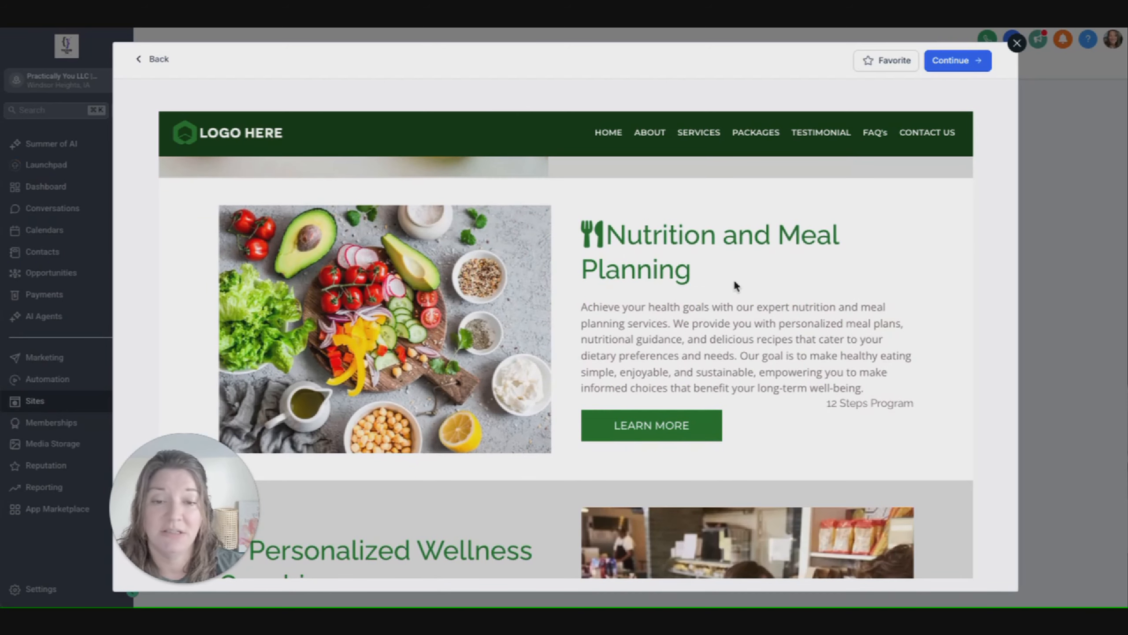
scroll(732, 279, up, 8)
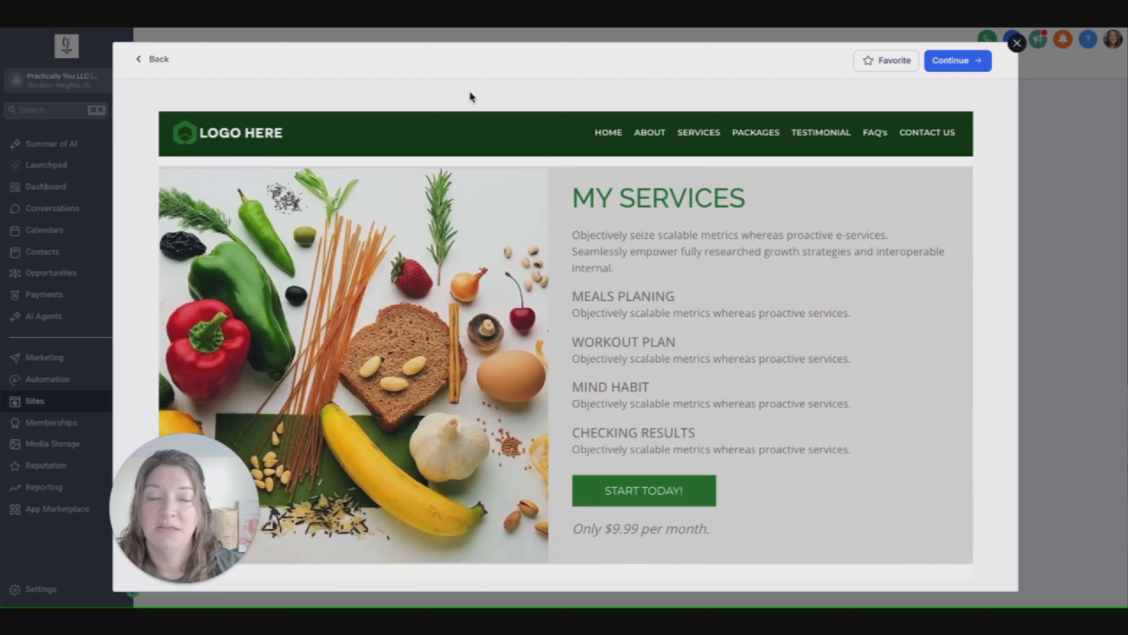
click(139, 60)
Browse the Business, Coaching, & Consulting website templates, loading more of them to examine the range of designs.
scroll(348, 377, down, 3)
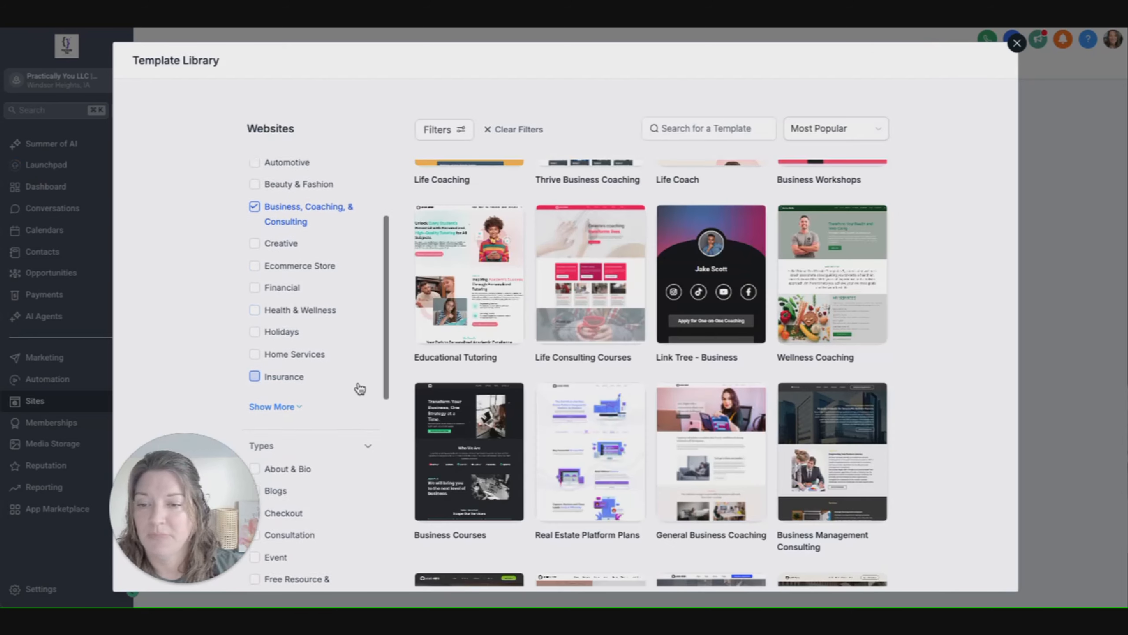
scroll(359, 388, down, 1)
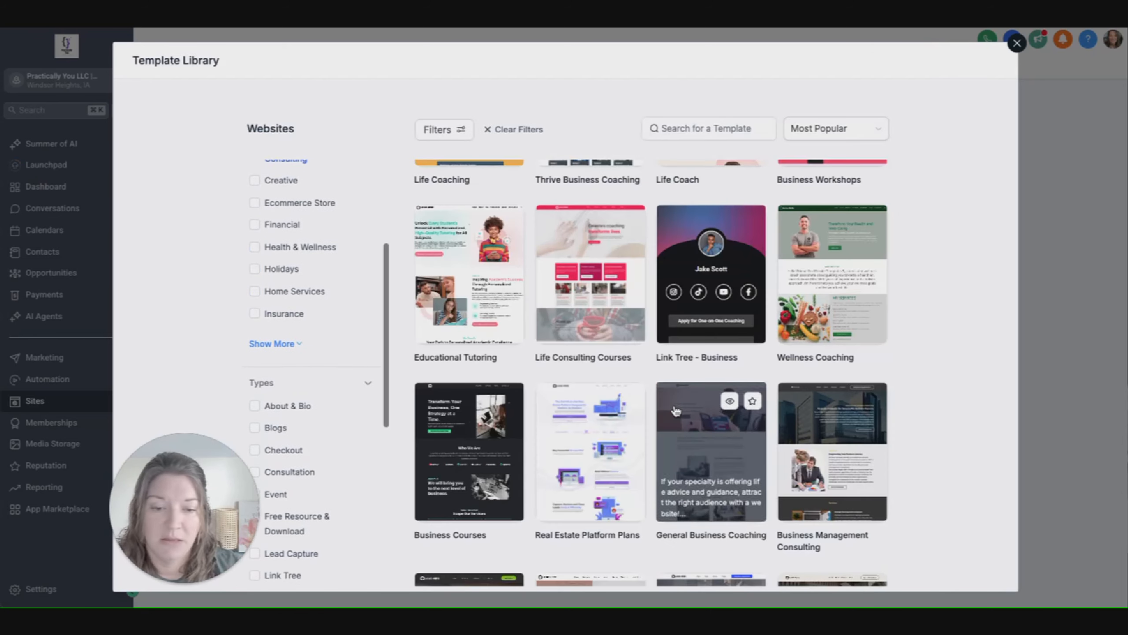
scroll(675, 411, down, 5)
scroll(675, 412, down, 3)
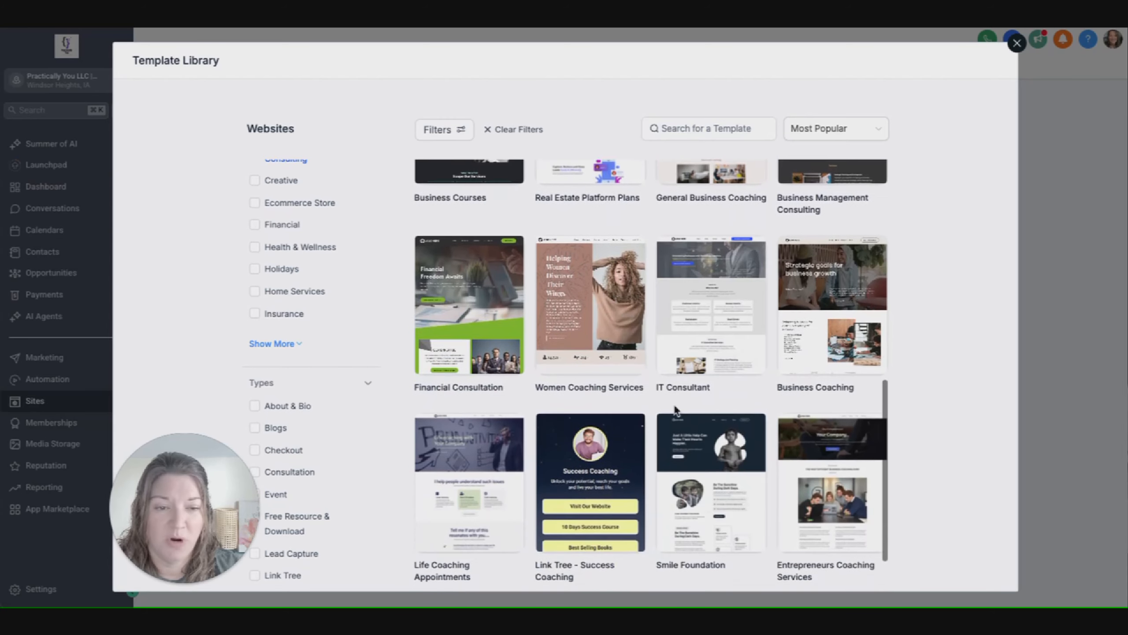
scroll(675, 411, down, 1)
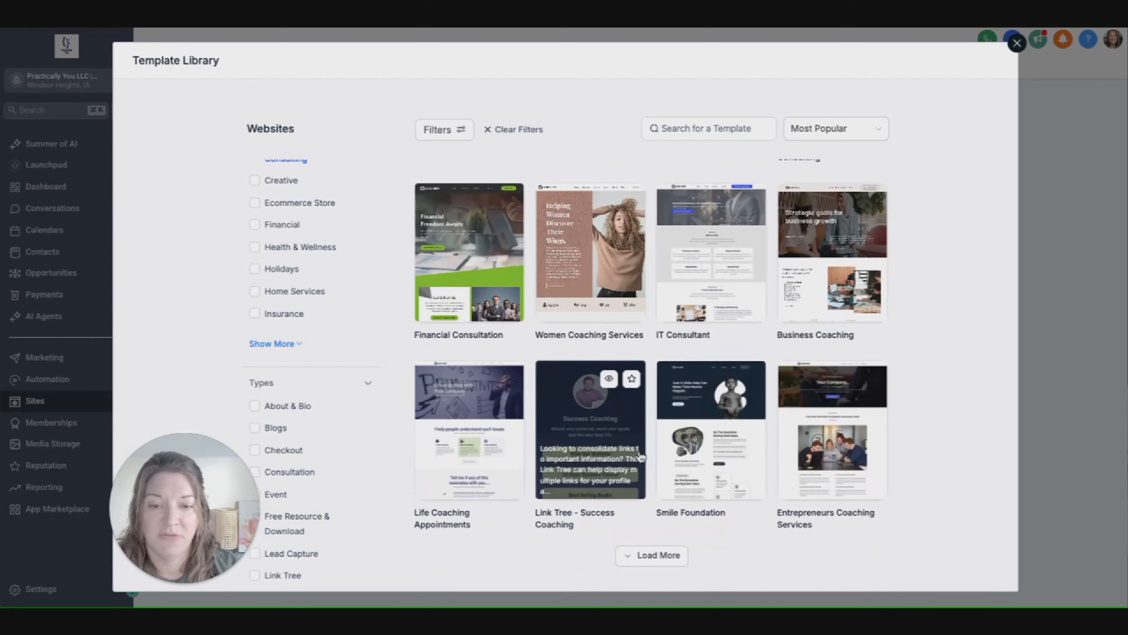
click(646, 555)
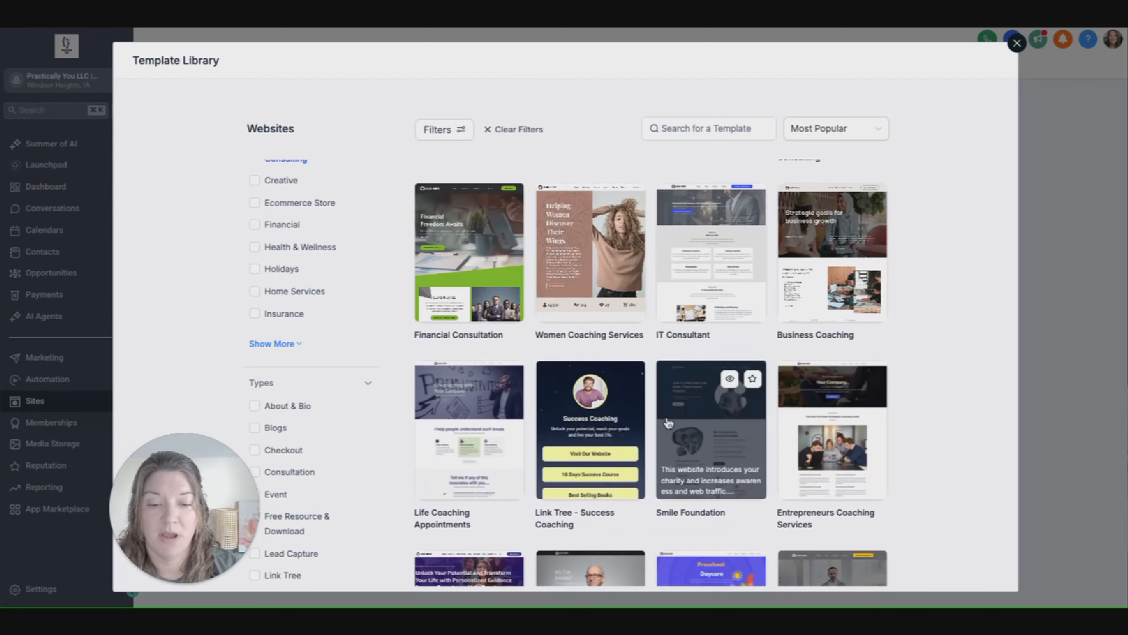
scroll(668, 422, down, 8)
scroll(669, 423, down, 1)
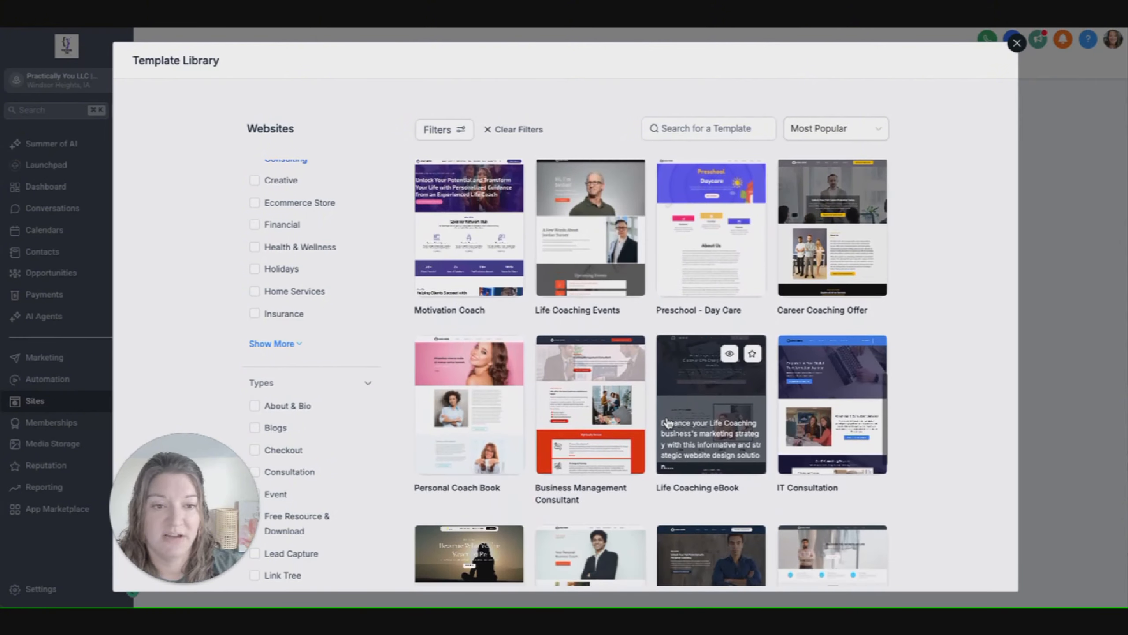
scroll(669, 422, down, 2)
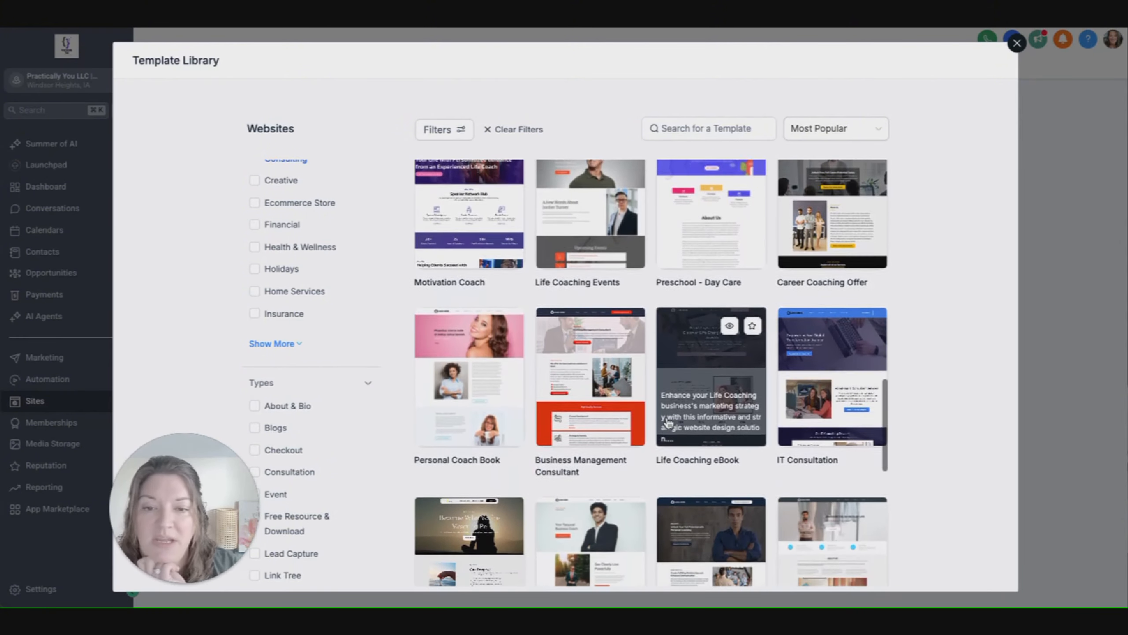
scroll(668, 423, down, 3)
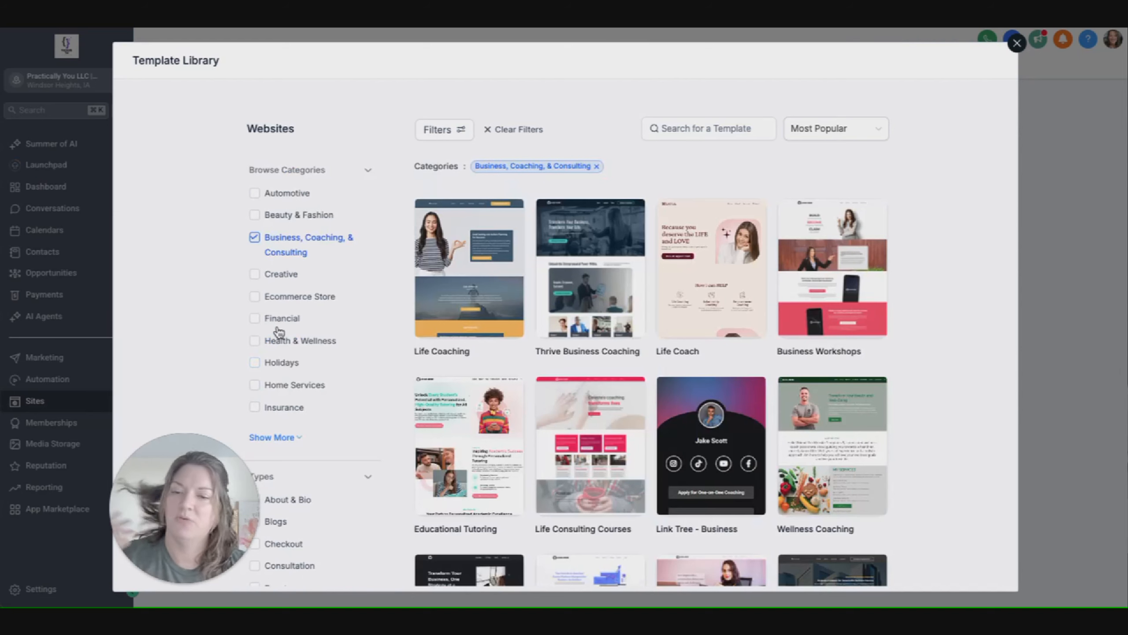
Expand the category list and filter the templates by Ecommerce Store instead of Business, Coaching, & Consulting.
click(272, 437)
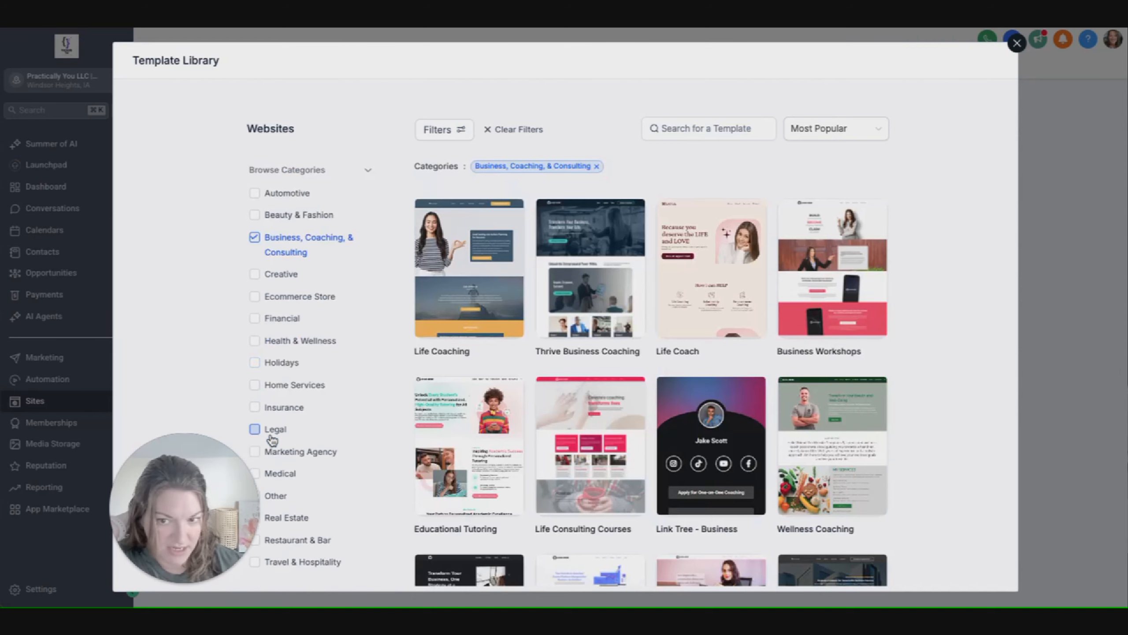
click(255, 297)
click(254, 237)
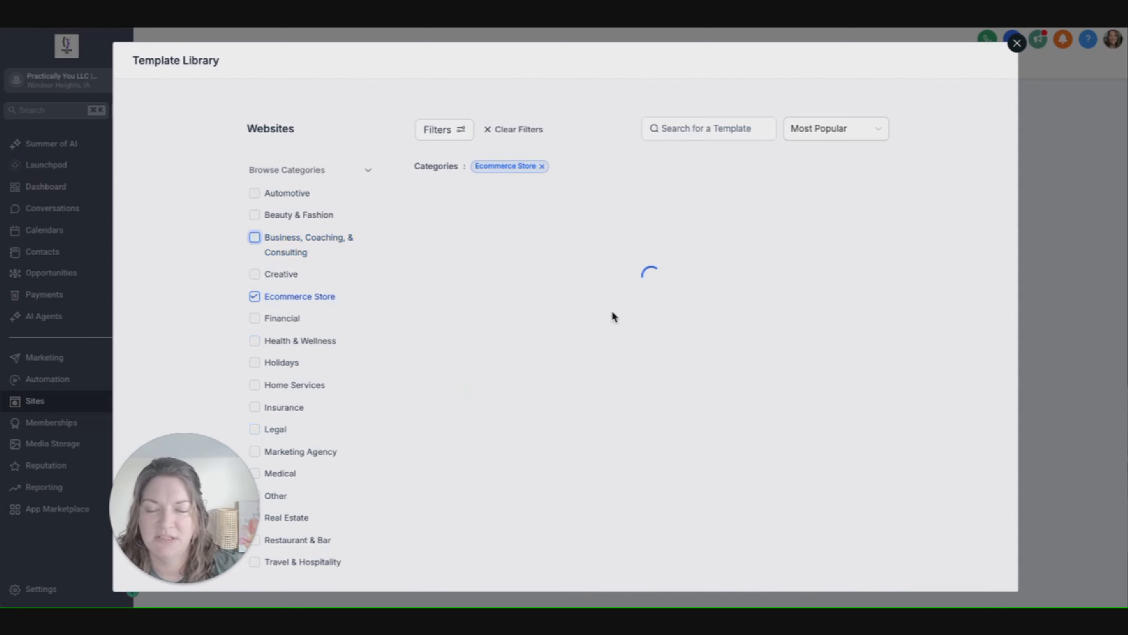
Preview the Flooring & Tile Store template, examine its header, about, best-selling products and testimonials sections, and return to the library.
mouse_move(471, 307)
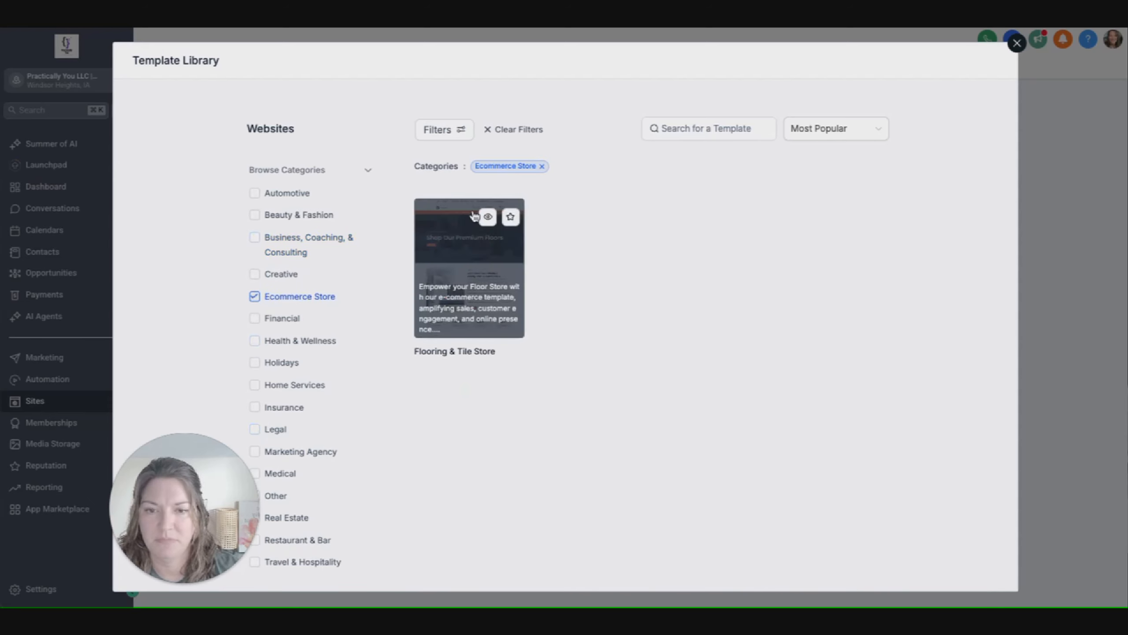
click(487, 217)
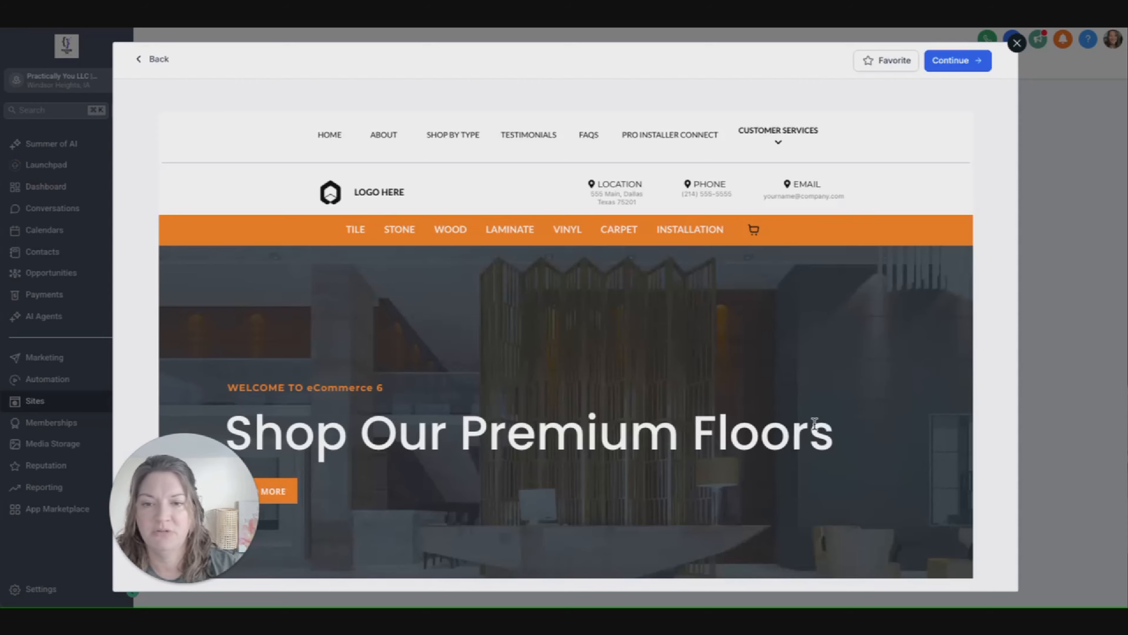
scroll(821, 314, down, 1)
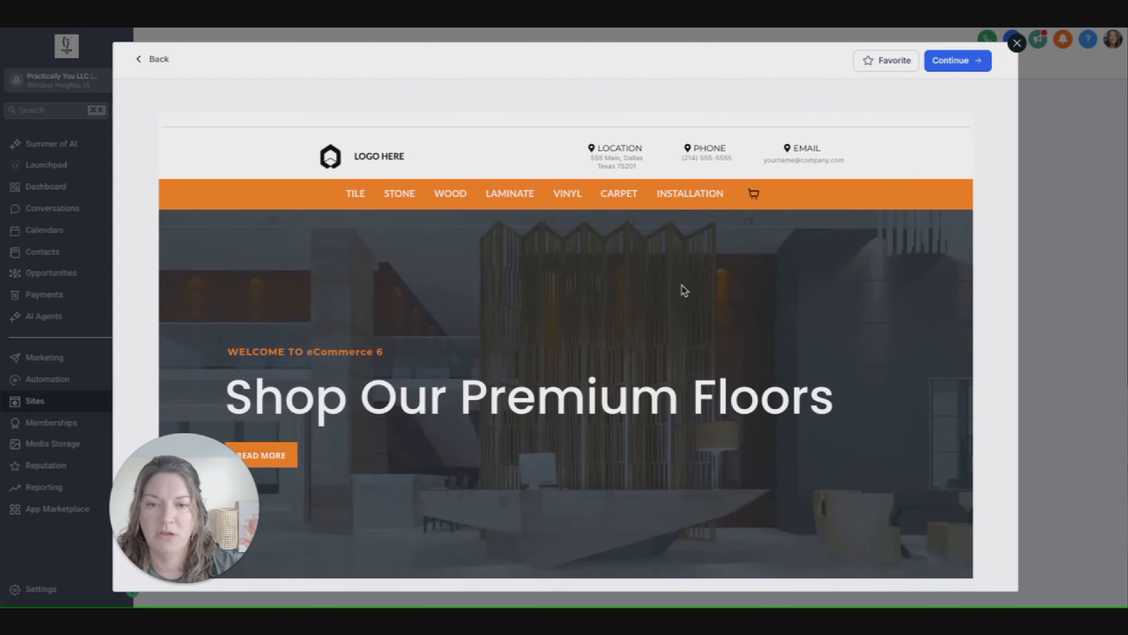
scroll(682, 275, down, 6)
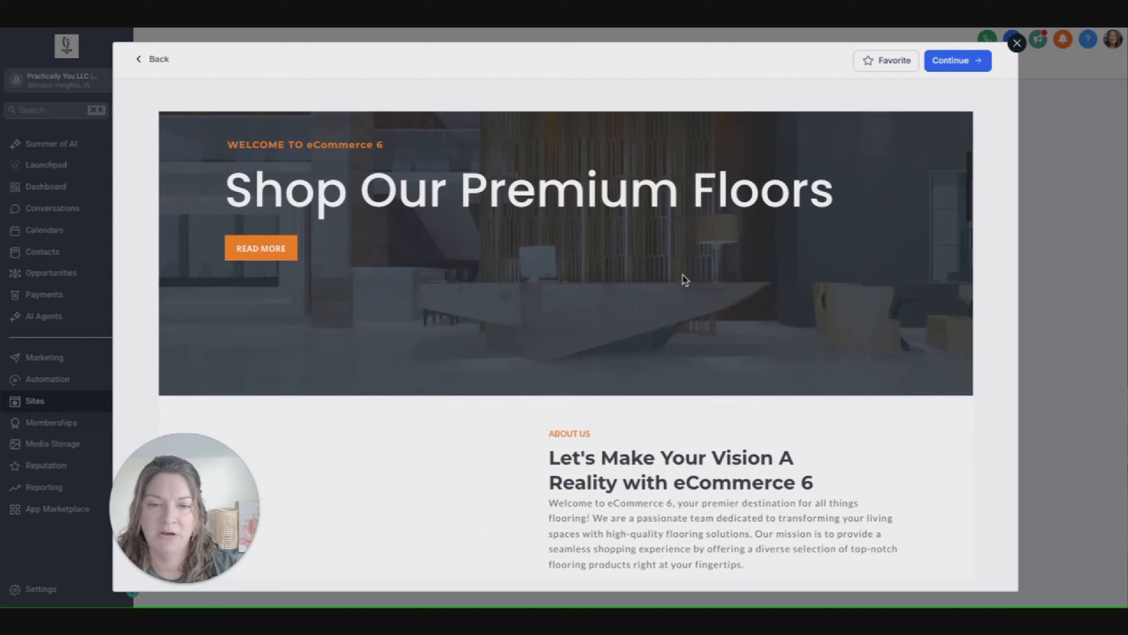
scroll(682, 274, up, 8)
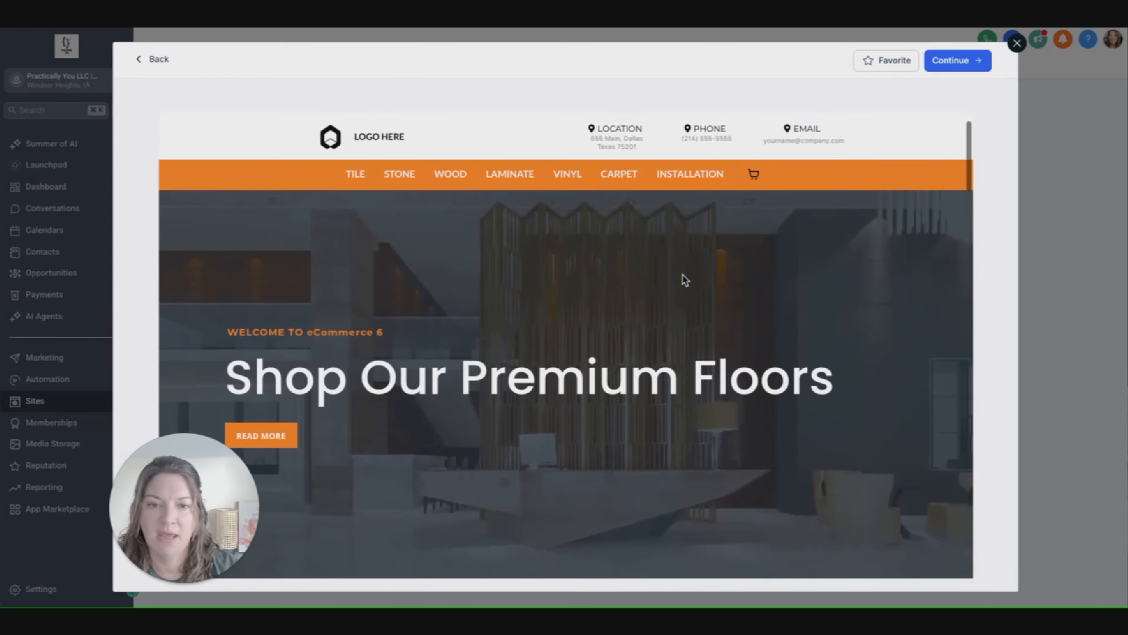
scroll(629, 309, down, 2)
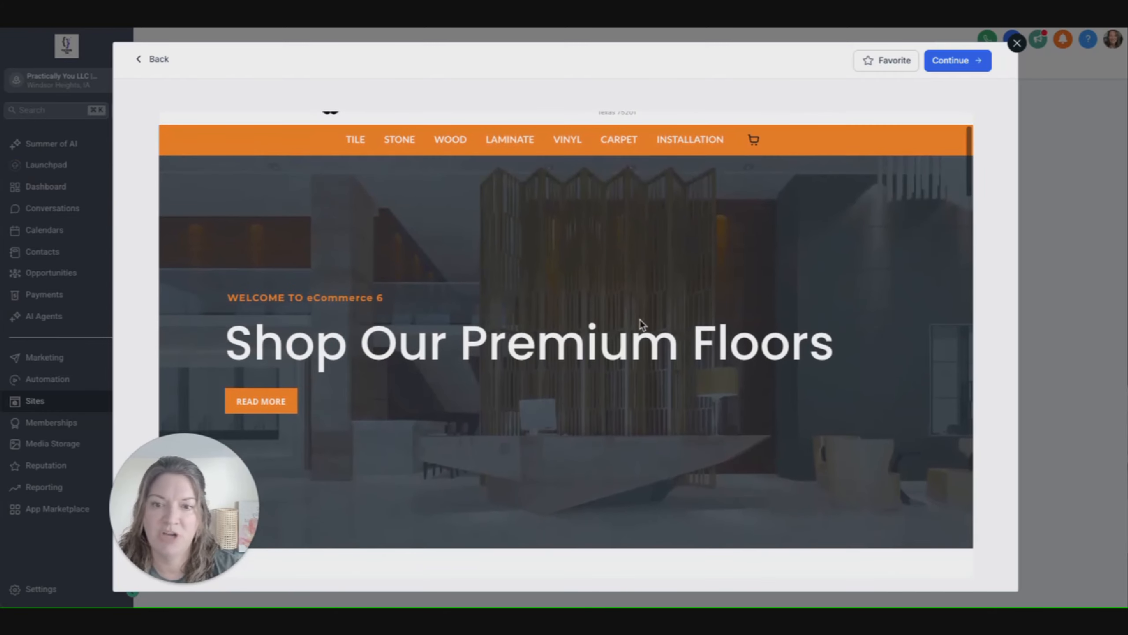
scroll(675, 328, up, 1)
scroll(676, 328, down, 12)
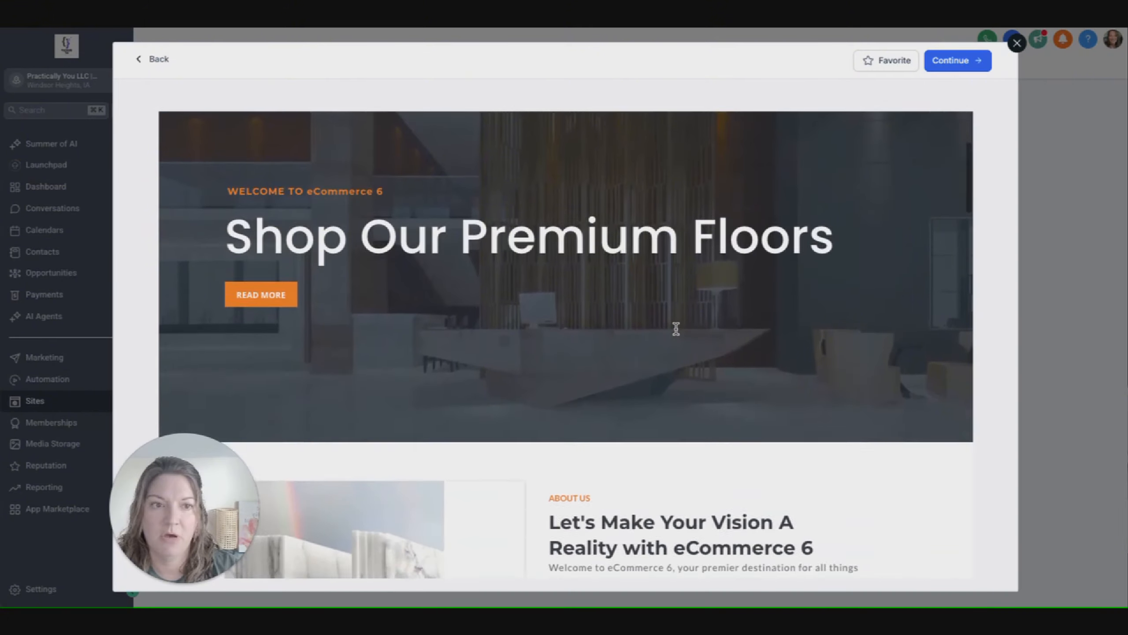
scroll(673, 327, down, 2)
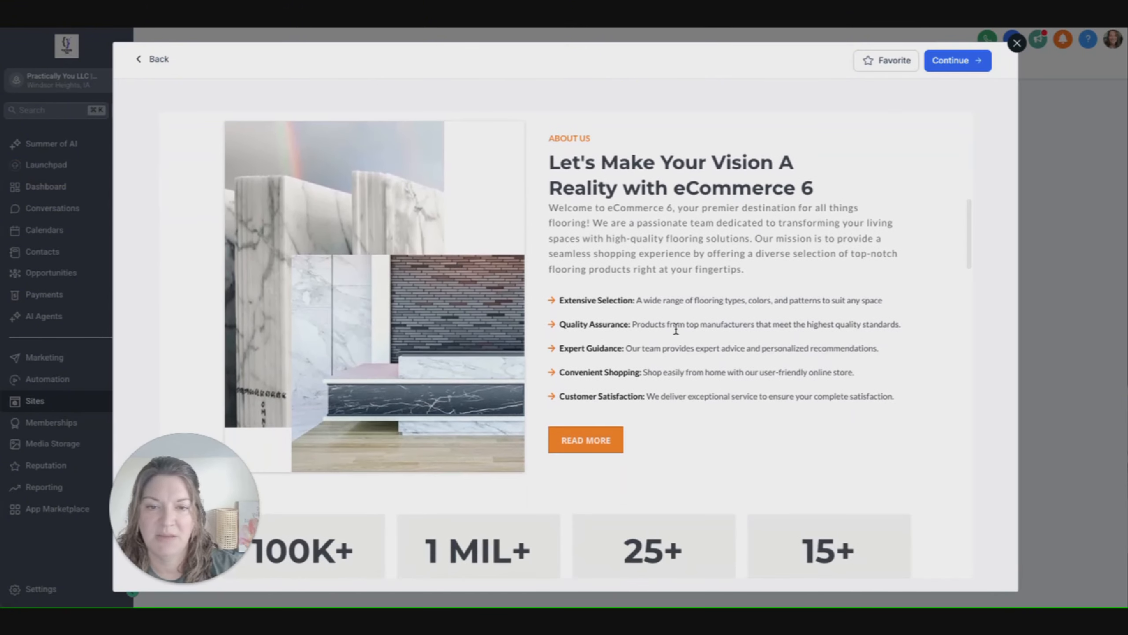
scroll(629, 345, down, 1)
scroll(628, 346, down, 20)
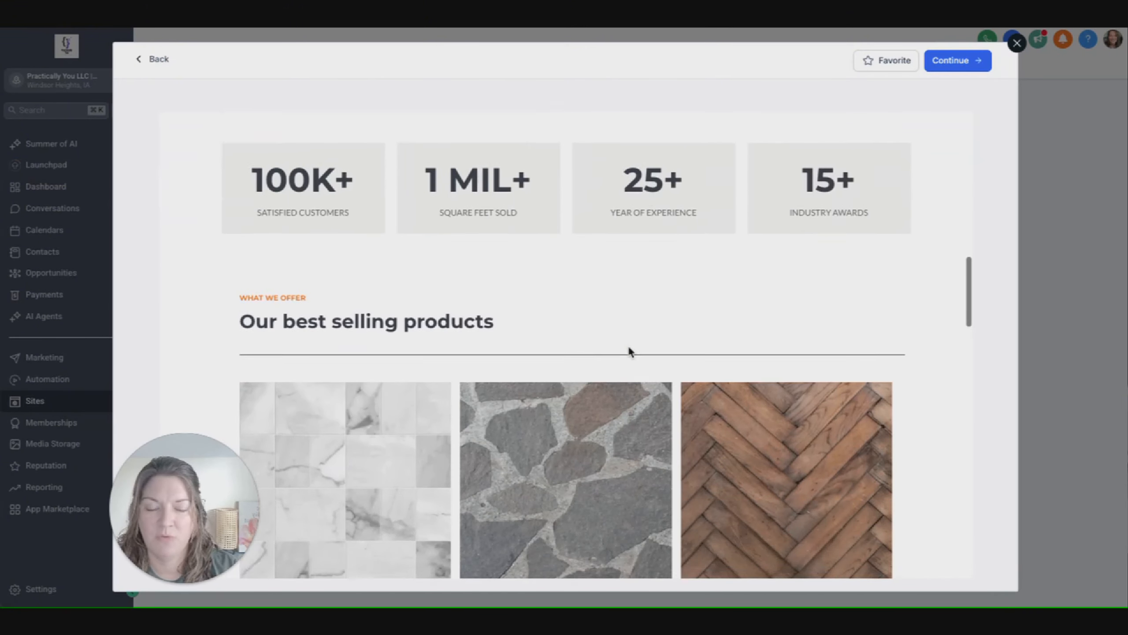
scroll(630, 353, down, 8)
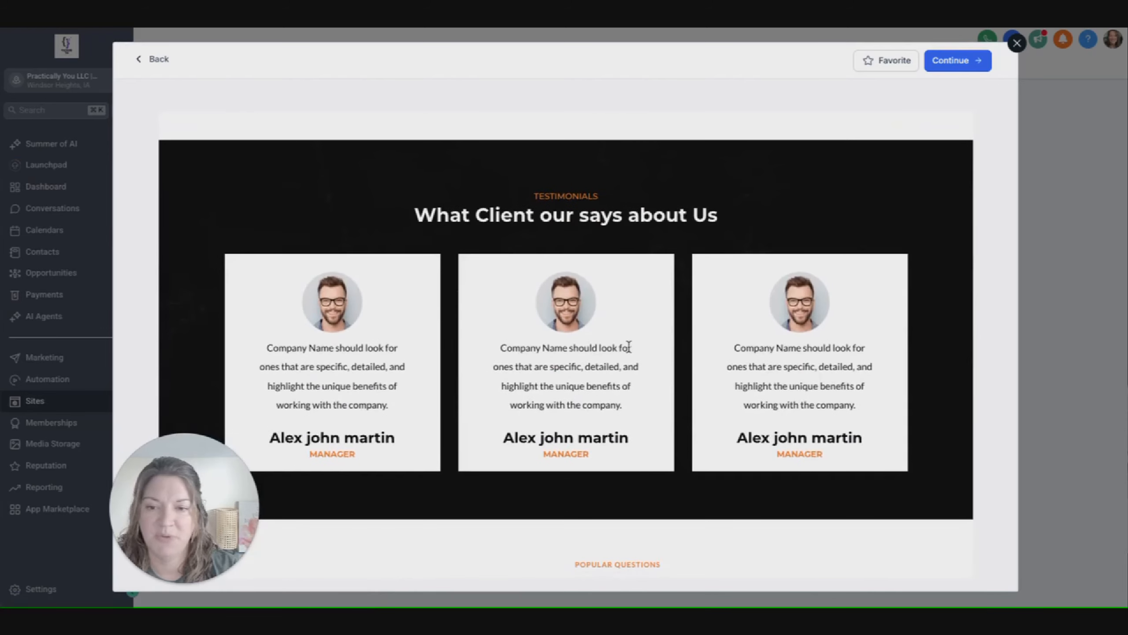
click(139, 64)
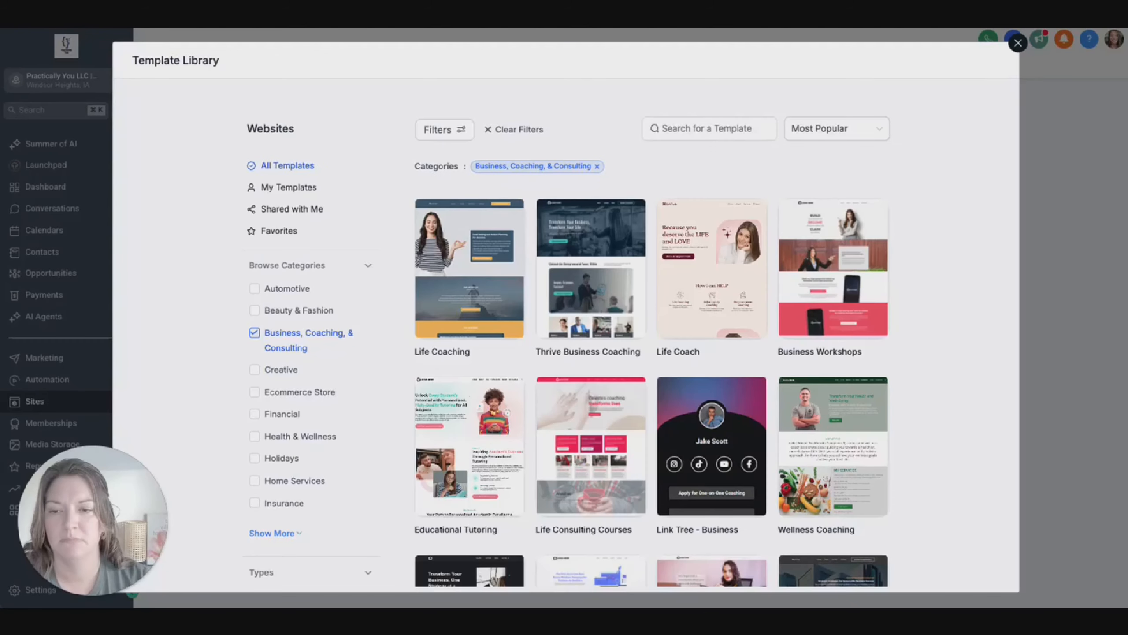
Open the Life Coaching template's details, read its description, included pages, prerequisites and similar templates, and return to the library.
scroll(334, 431, down, 2)
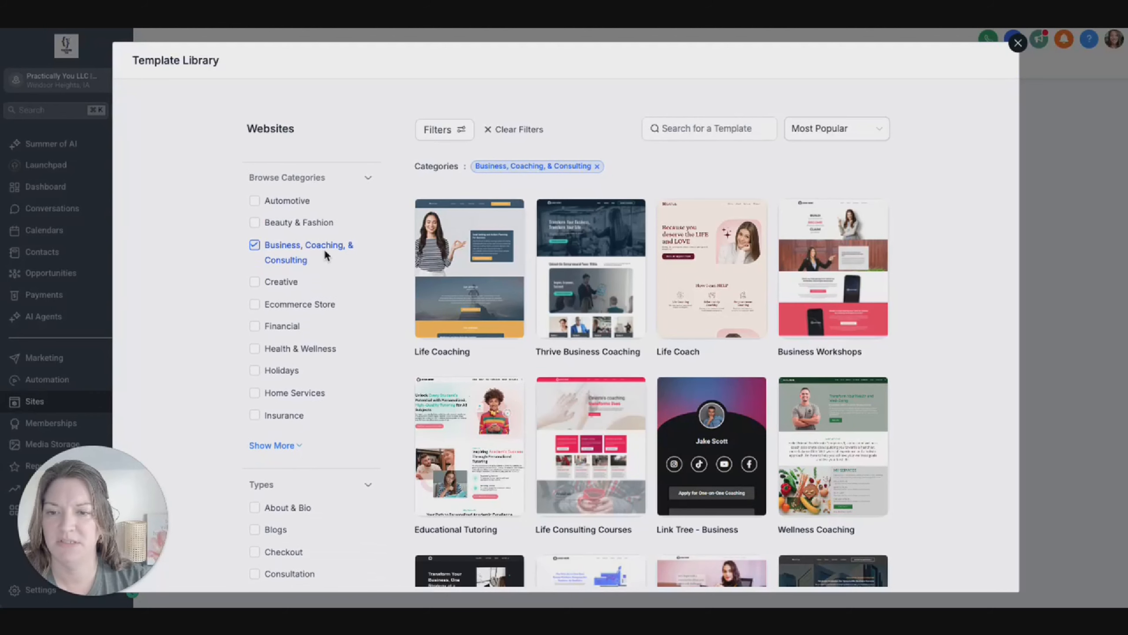
scroll(353, 287, down, 1)
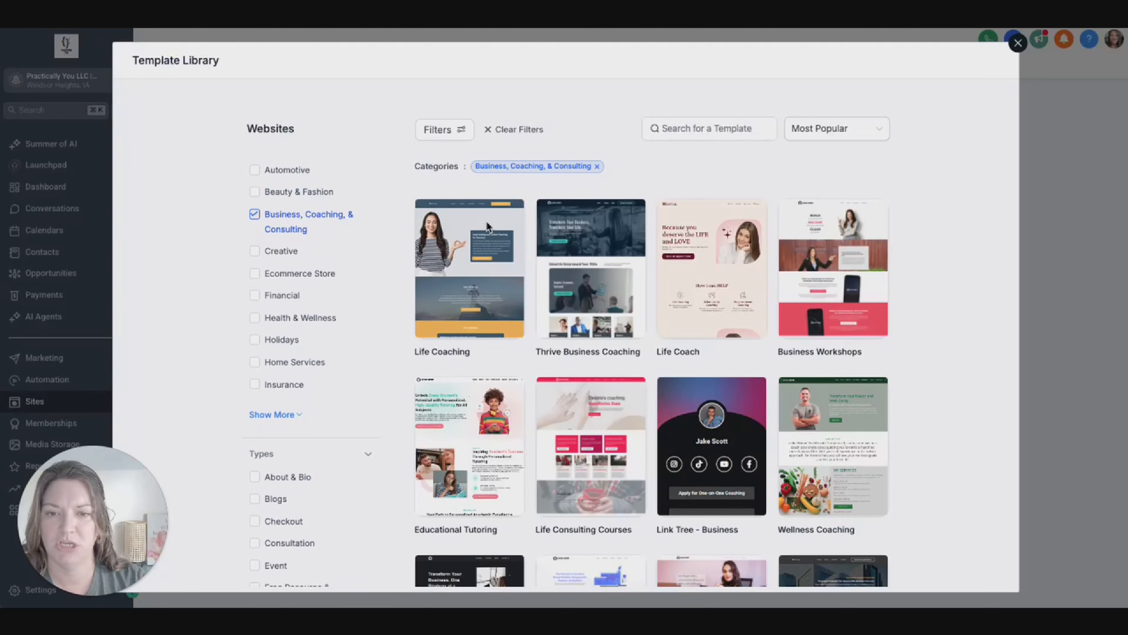
mouse_move(486, 220)
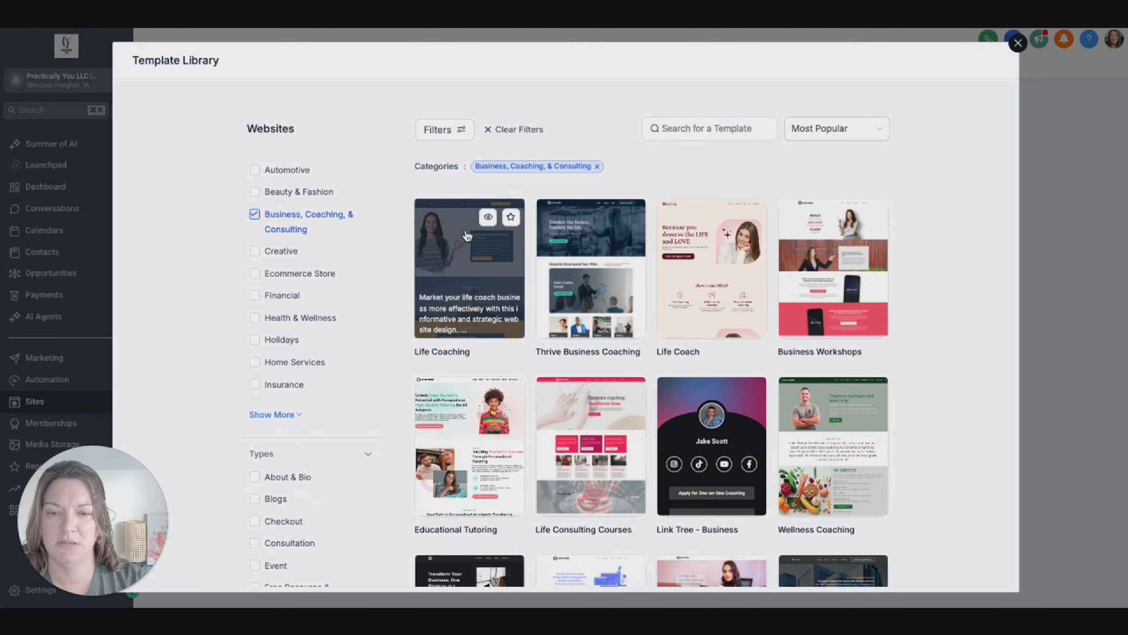
click(466, 235)
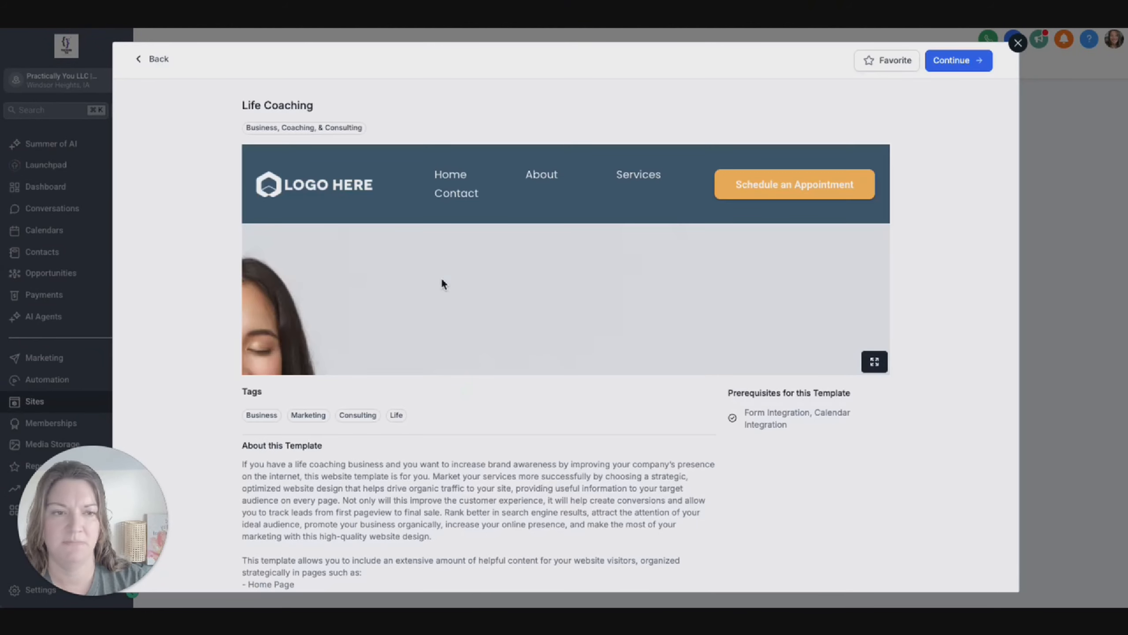
scroll(428, 411, down, 4)
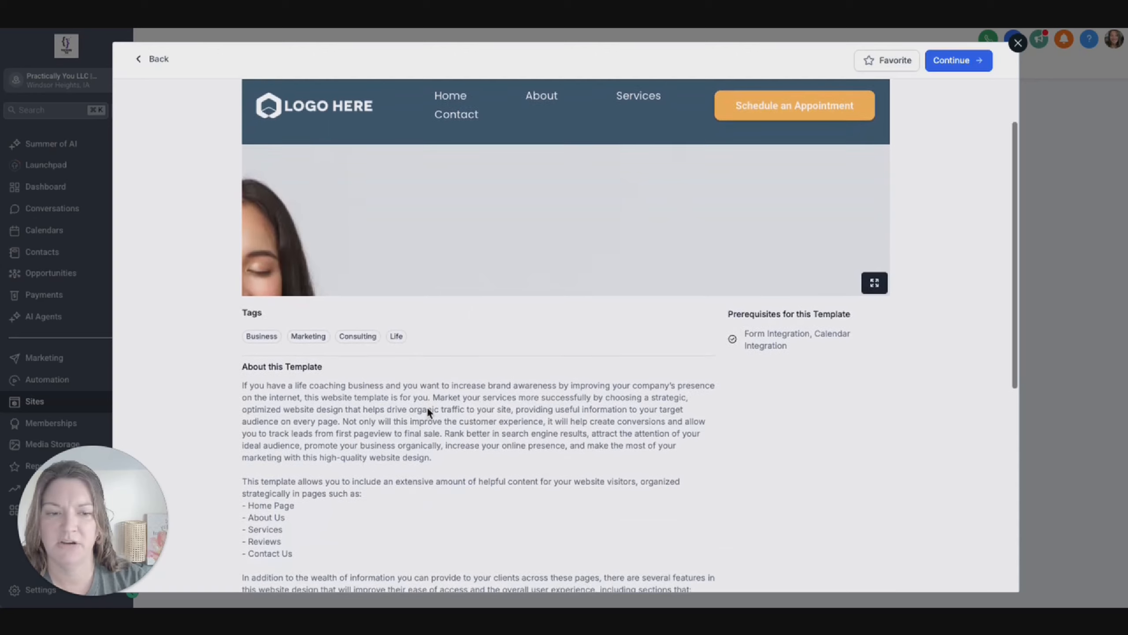
scroll(427, 411, down, 4)
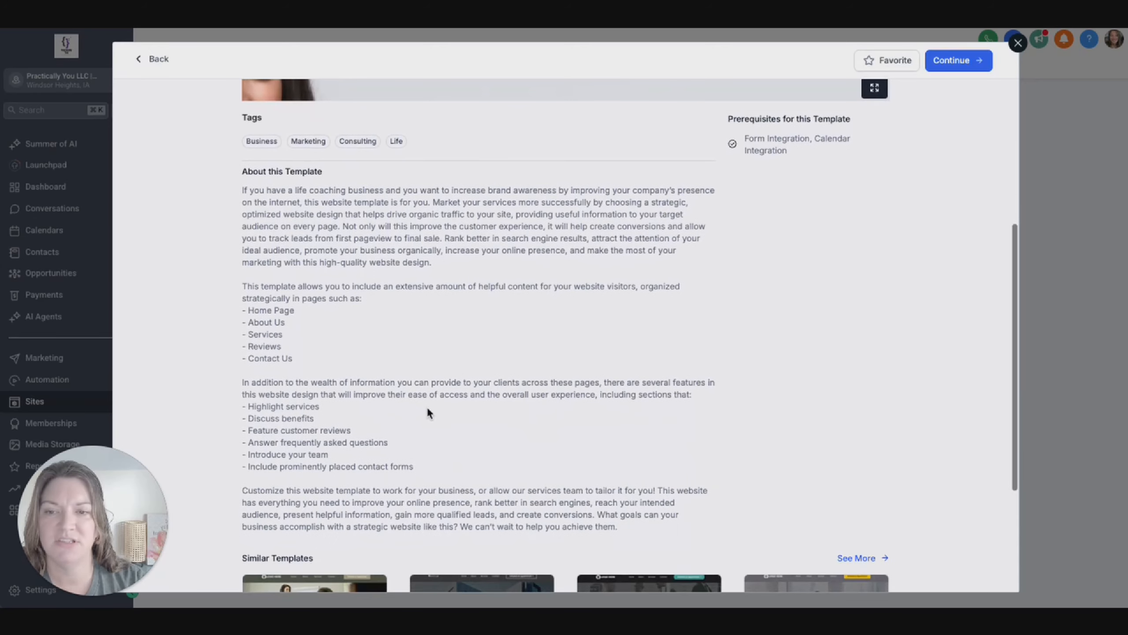
scroll(428, 412, down, 4)
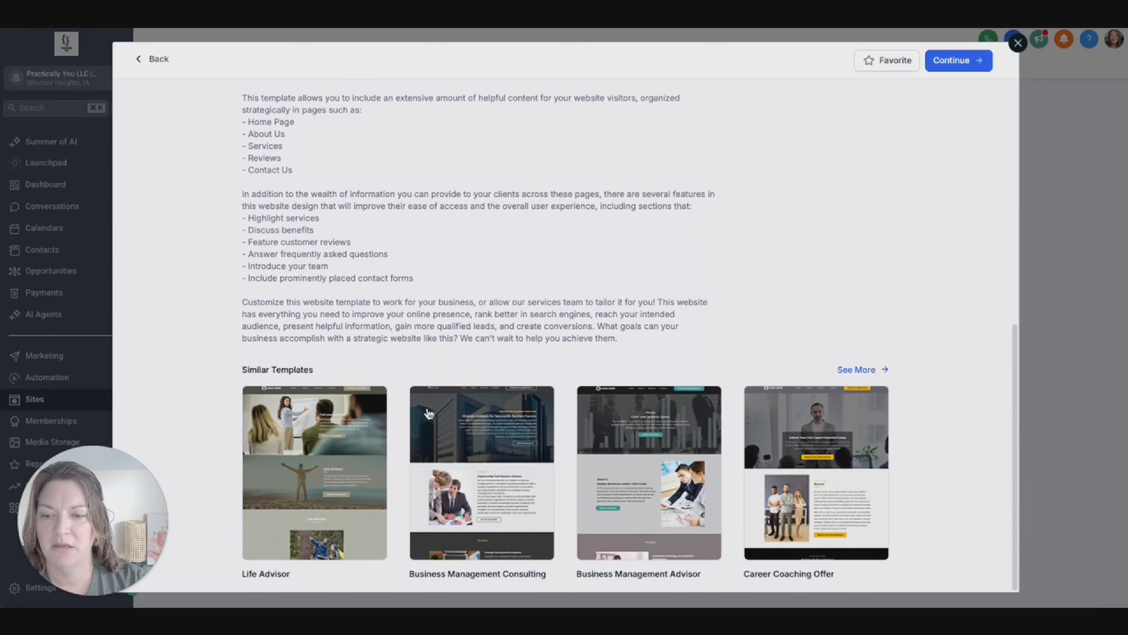
scroll(428, 412, up, 9)
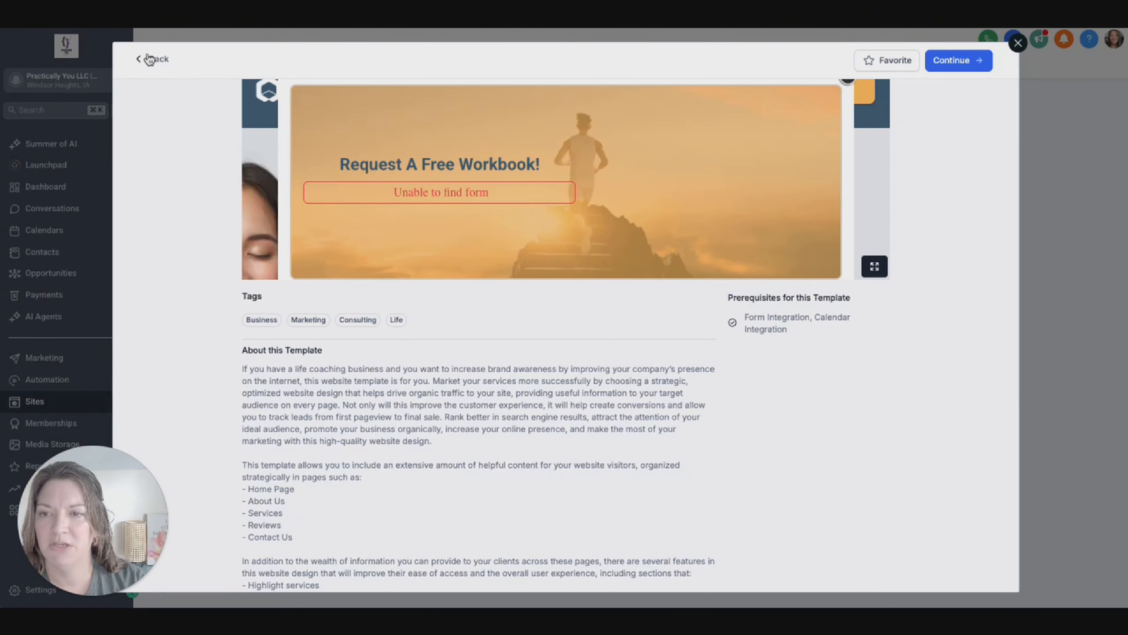
click(150, 59)
Preview the Life Coaching template once more and continue with it as the basis for the new website.
mouse_move(471, 298)
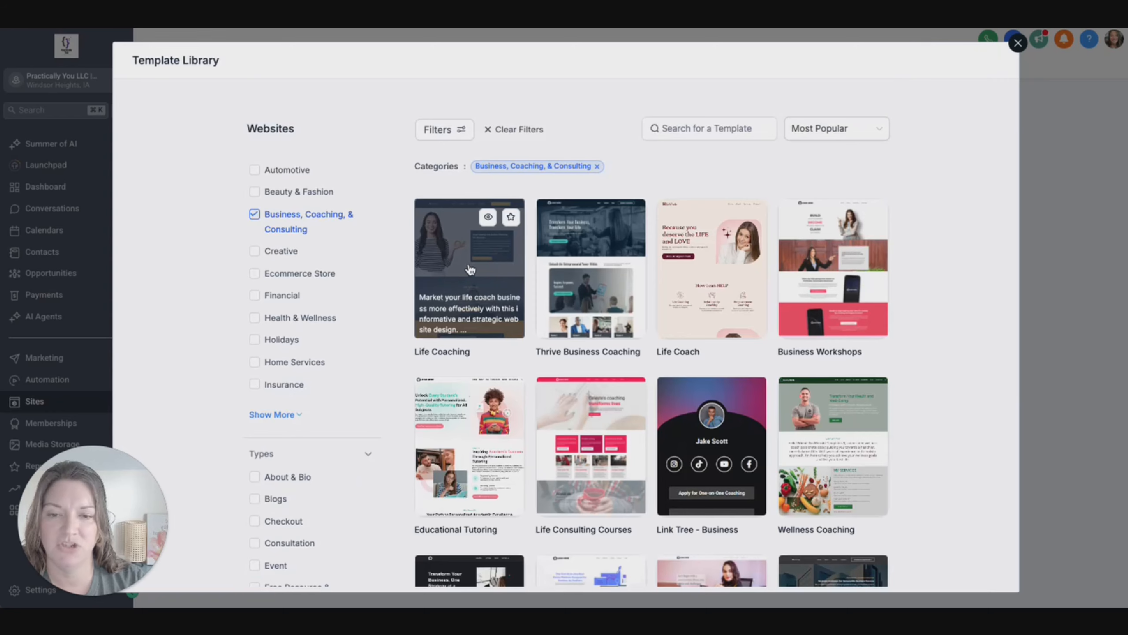
click(488, 218)
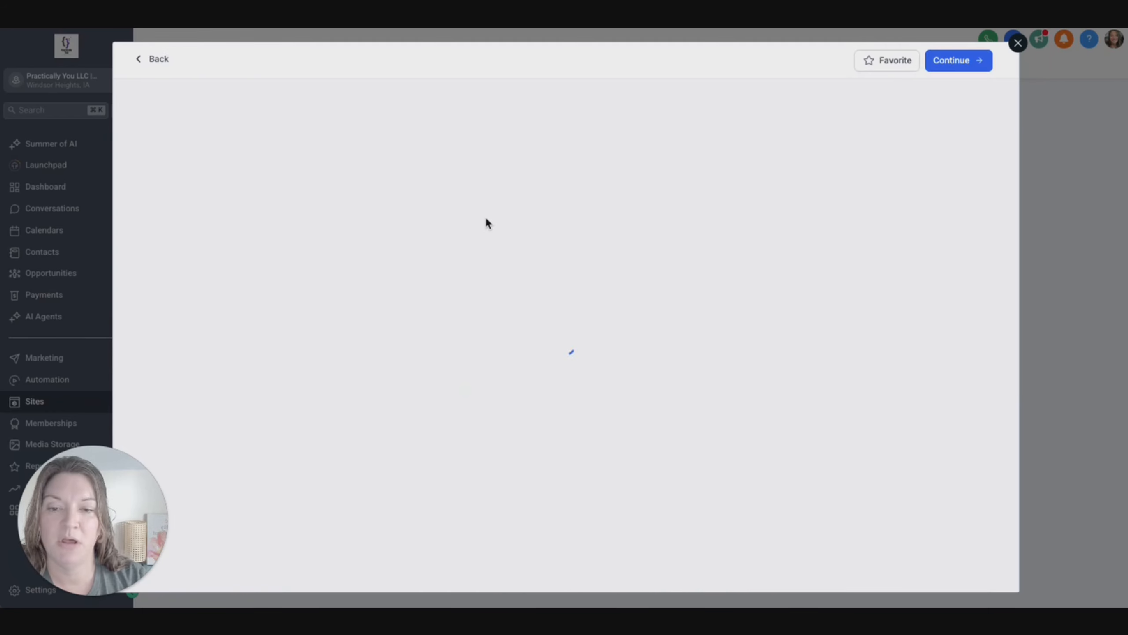
scroll(668, 302, down, 9)
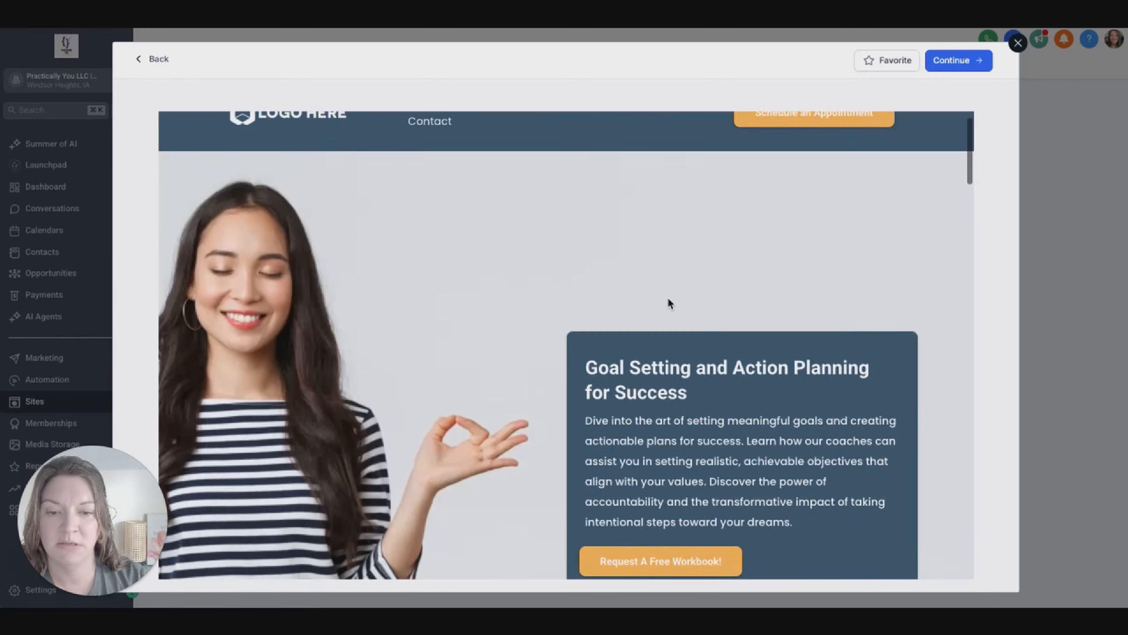
scroll(669, 302, down, 4)
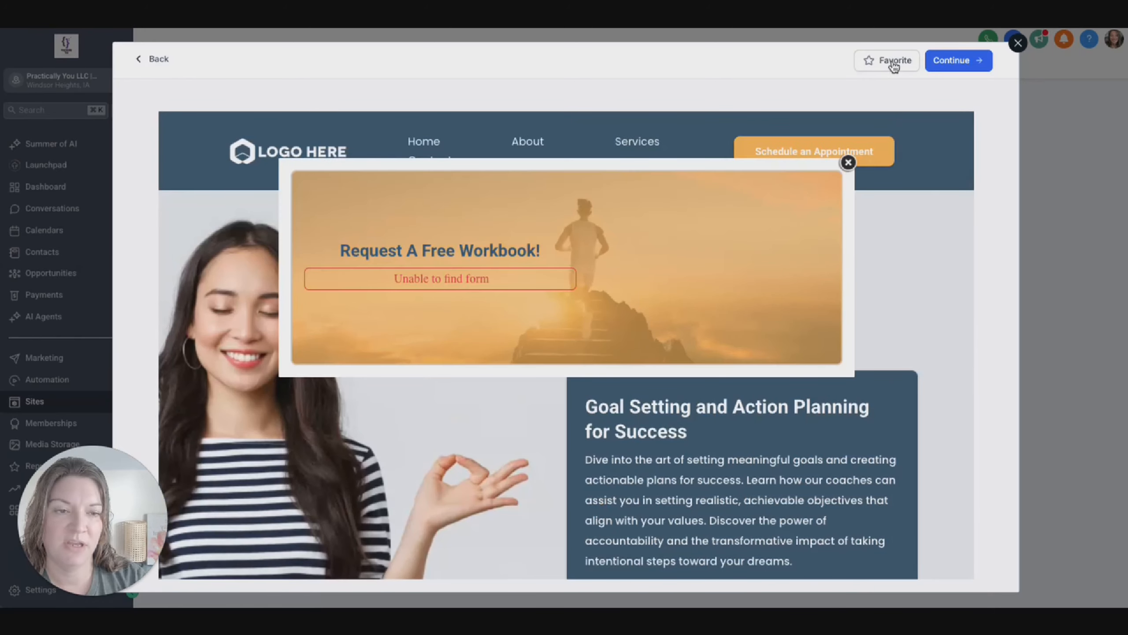
click(957, 62)
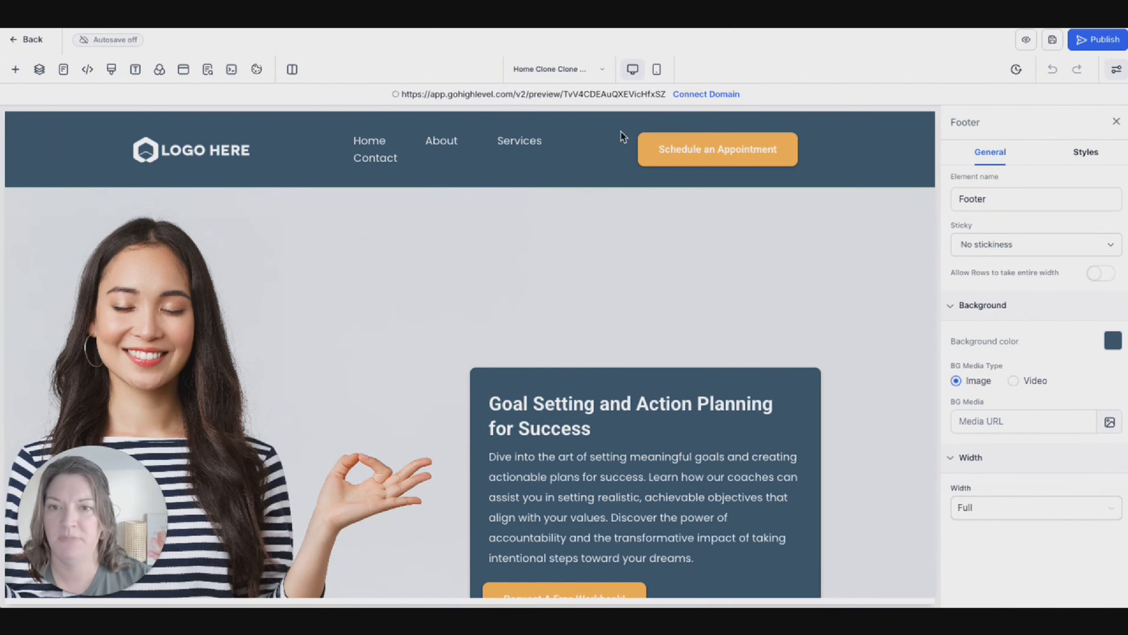
Look over the rows, text and form elements available for quick adding to the page, and return to the canvas.
click(15, 71)
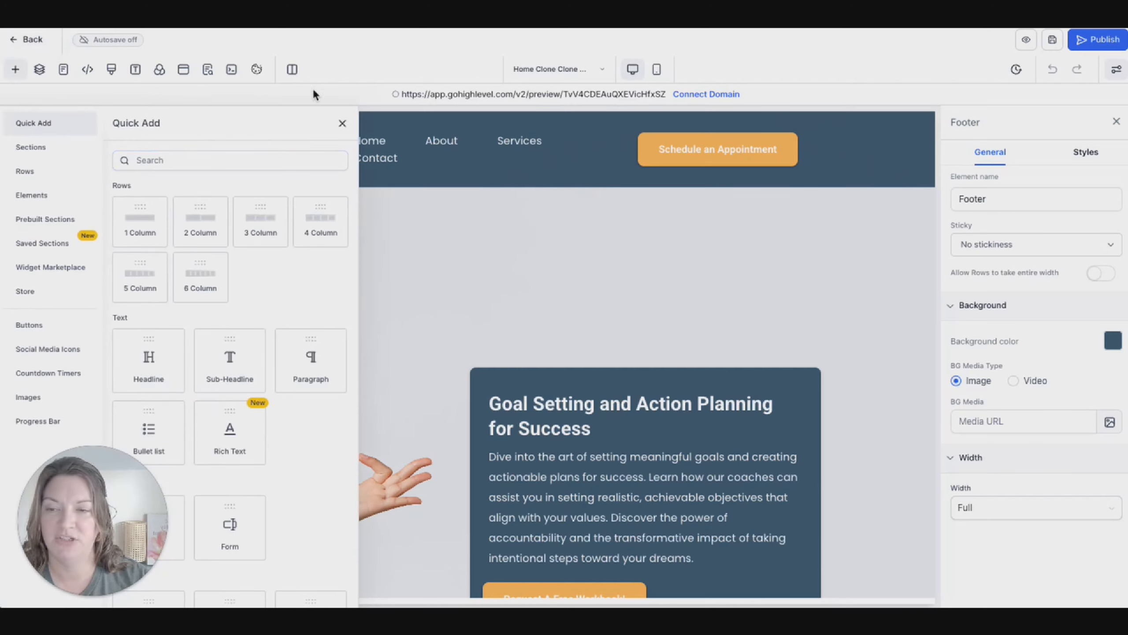
click(341, 124)
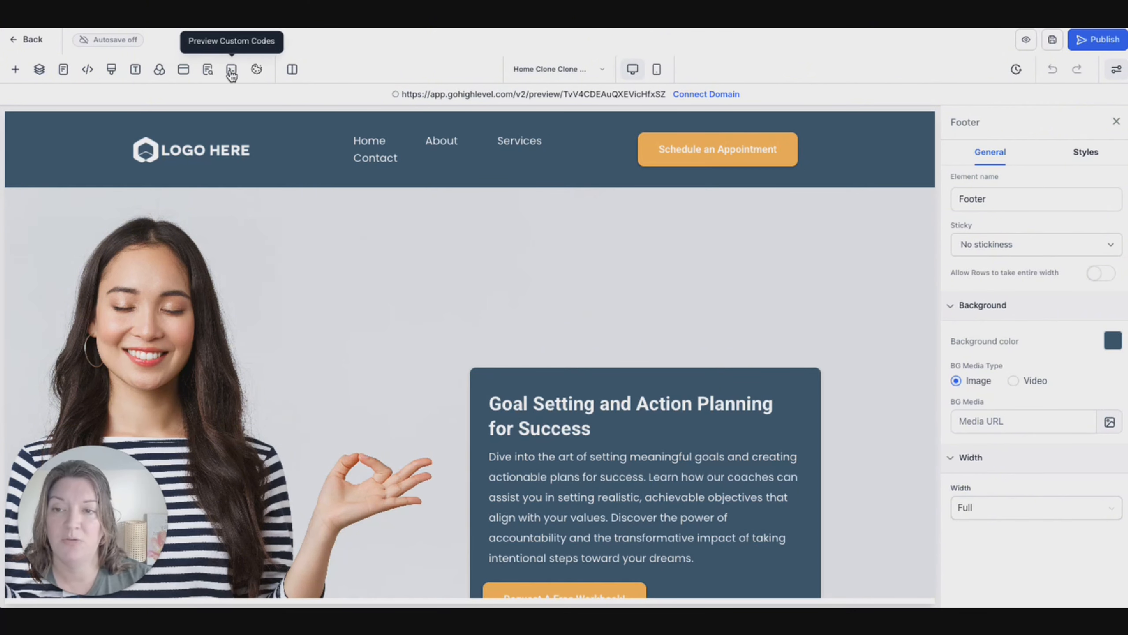
Switch the builder layout to Auto and restore 2 Column Mode.
click(292, 69)
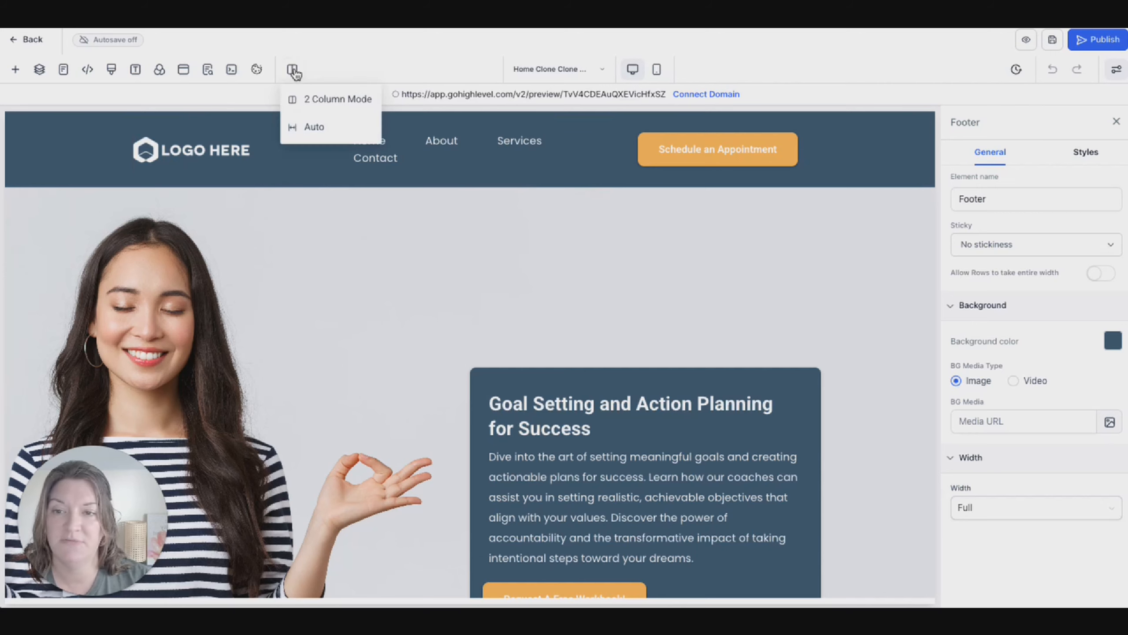
click(307, 98)
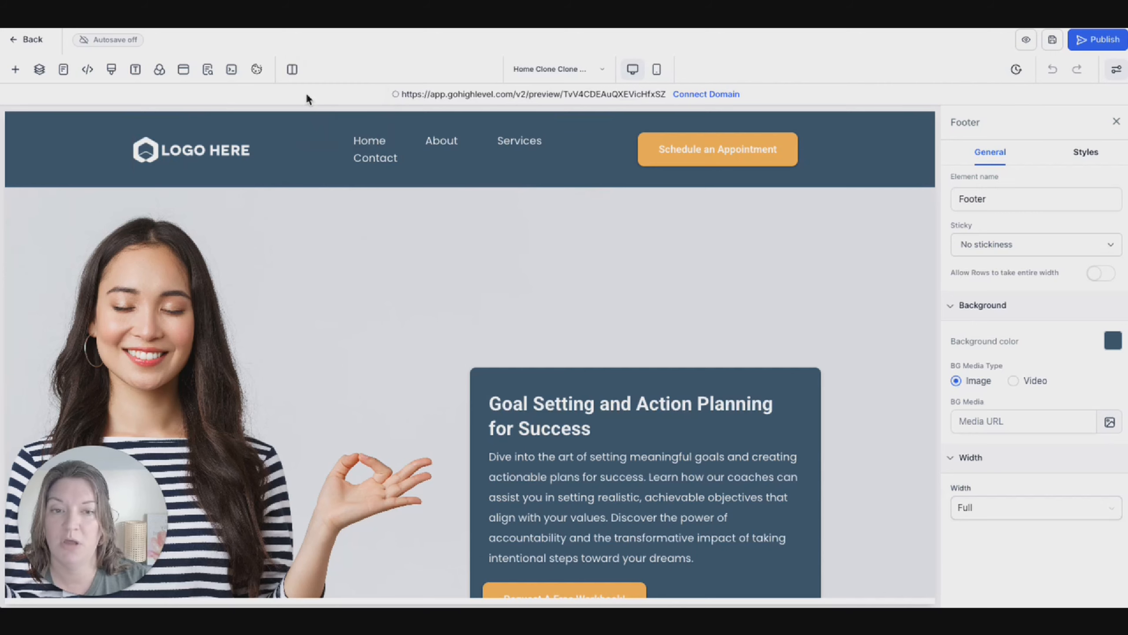
click(288, 70)
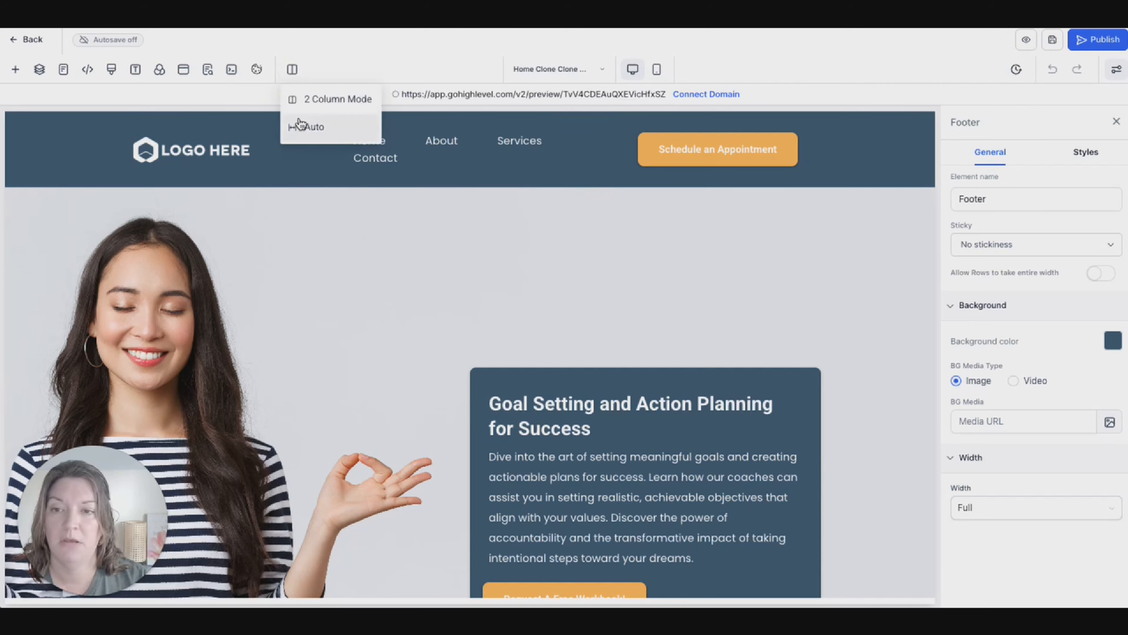
click(300, 118)
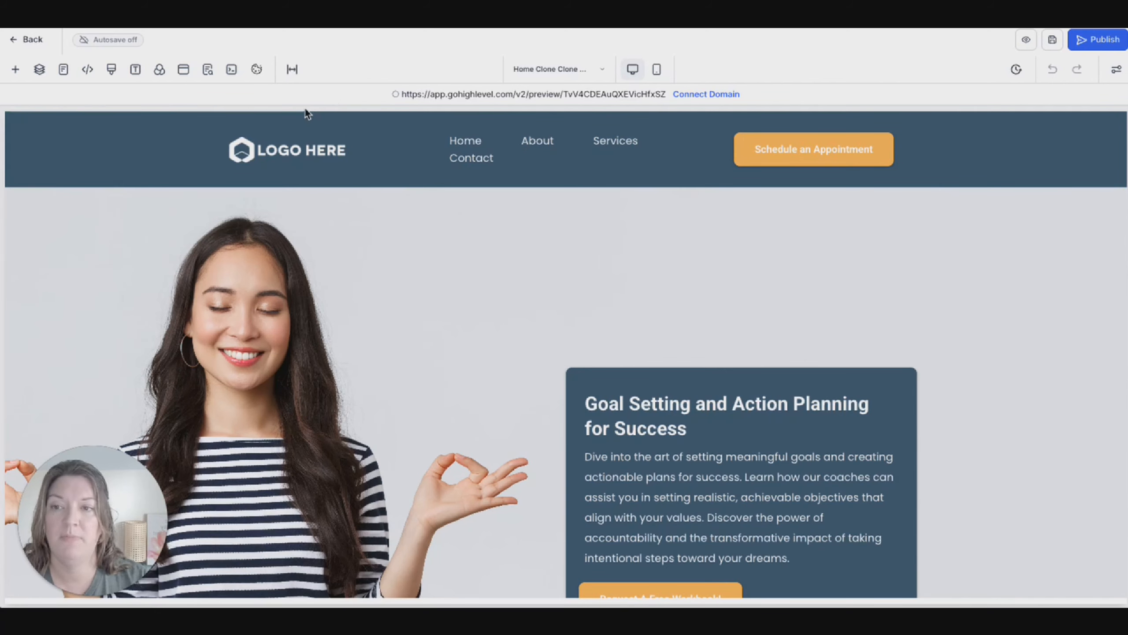
click(292, 70)
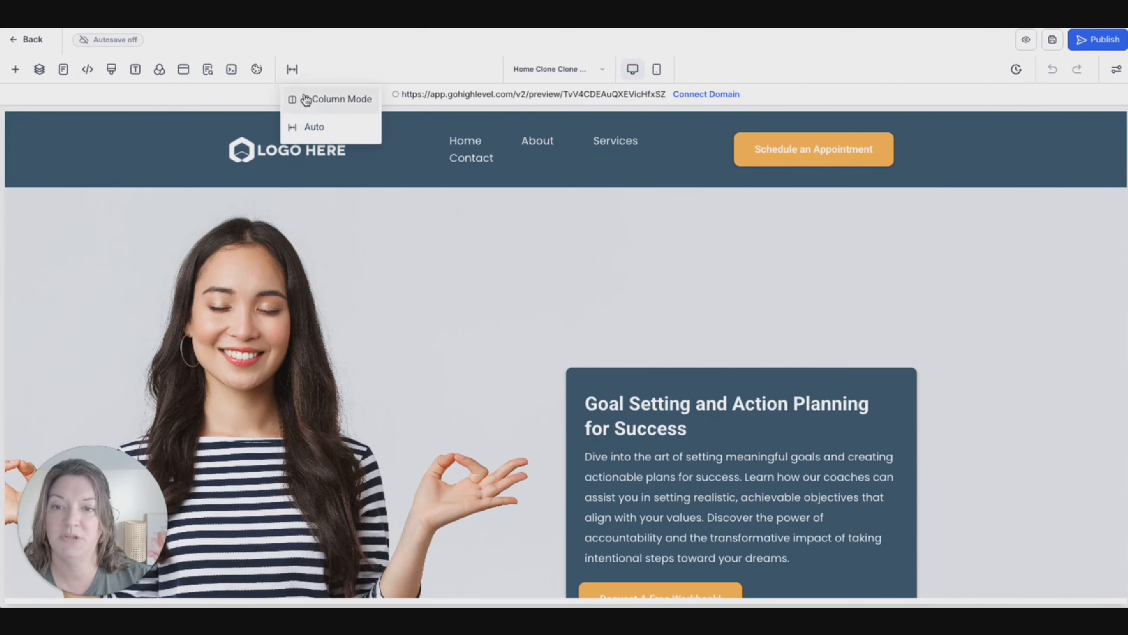
click(303, 99)
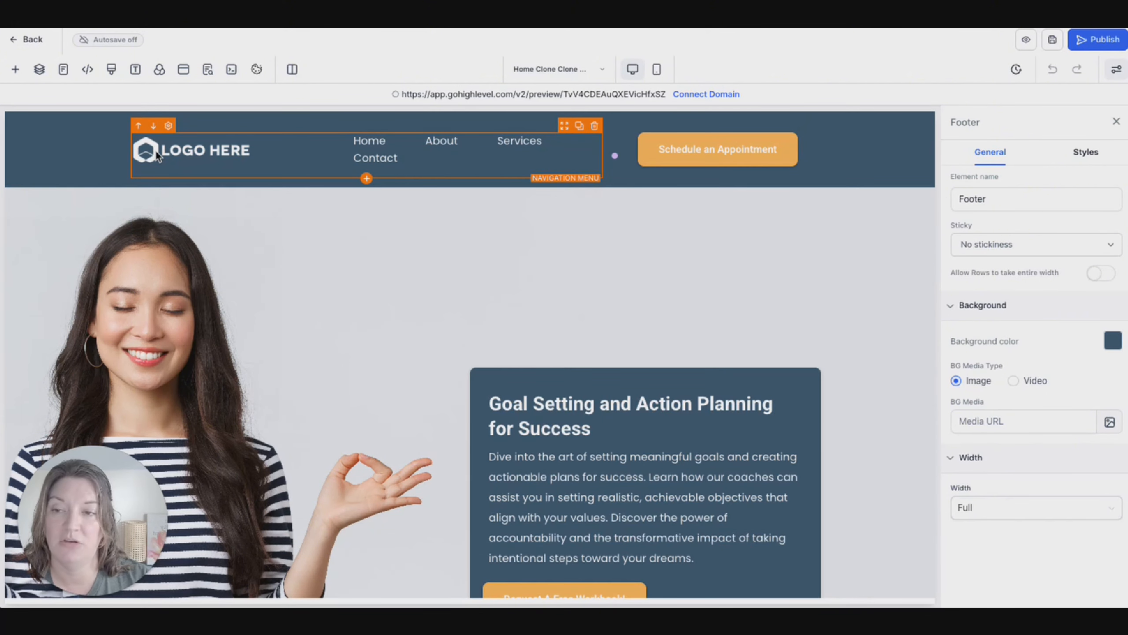
Delete the Contact item from the header's navigation menu.
click(182, 165)
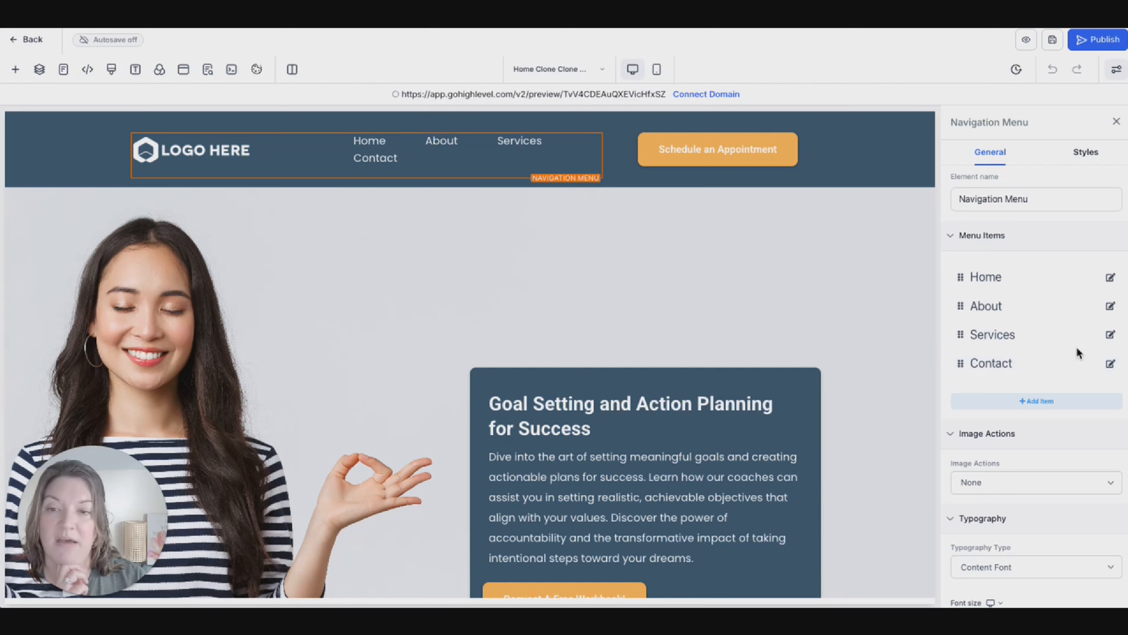
click(1111, 363)
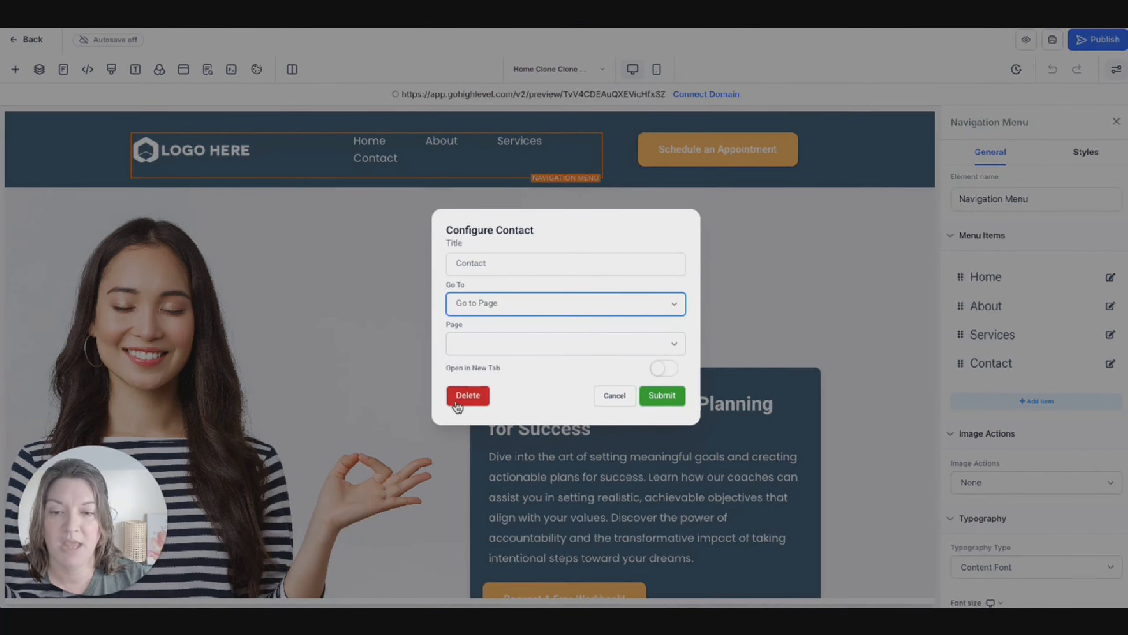
click(467, 395)
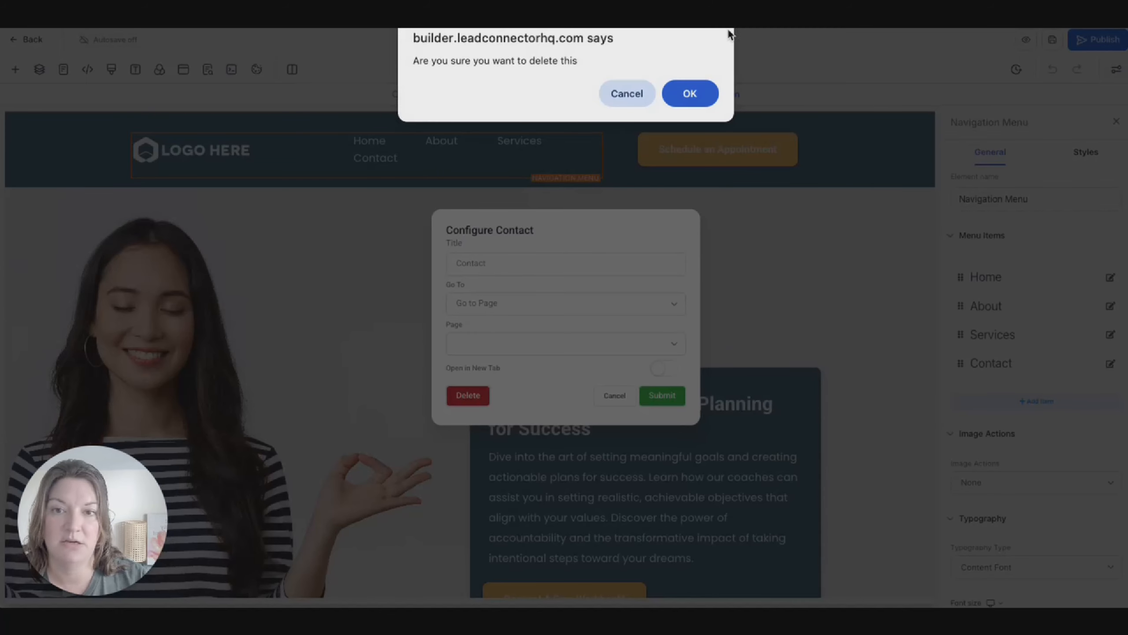
click(690, 93)
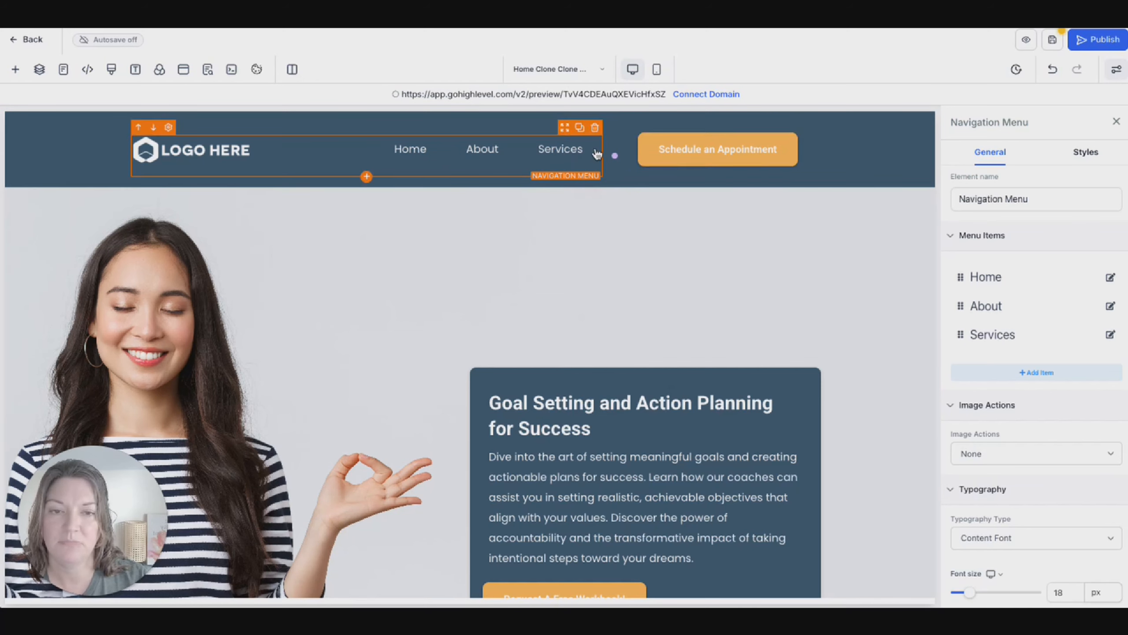
Change the text of the header's Schedule an Appointment button to "Call Me".
click(708, 145)
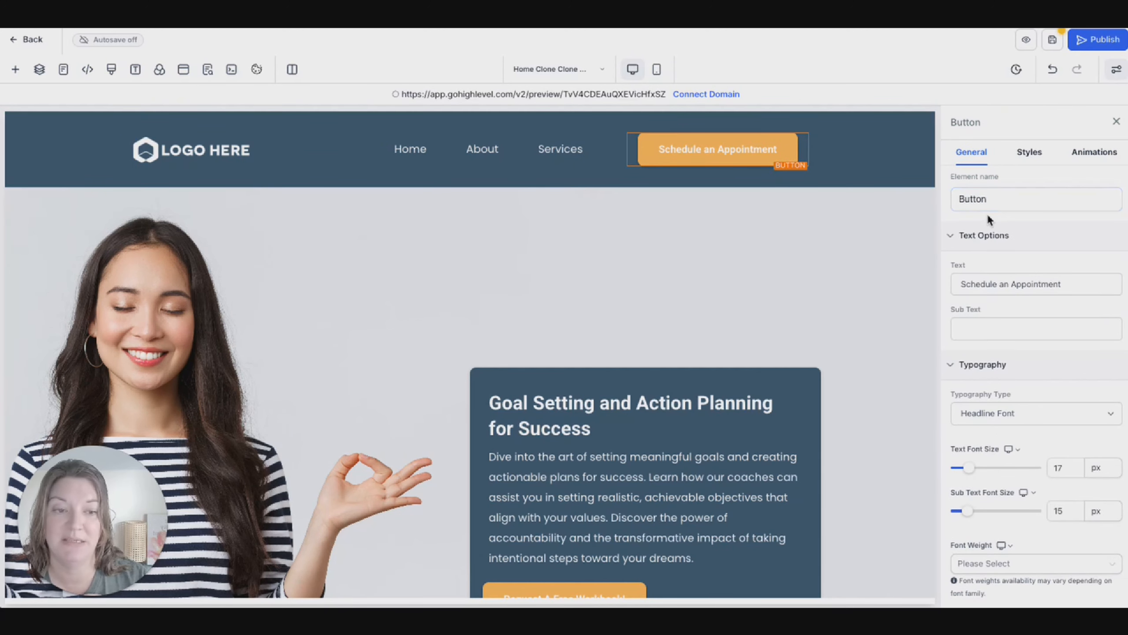
scroll(987, 212, down, 1)
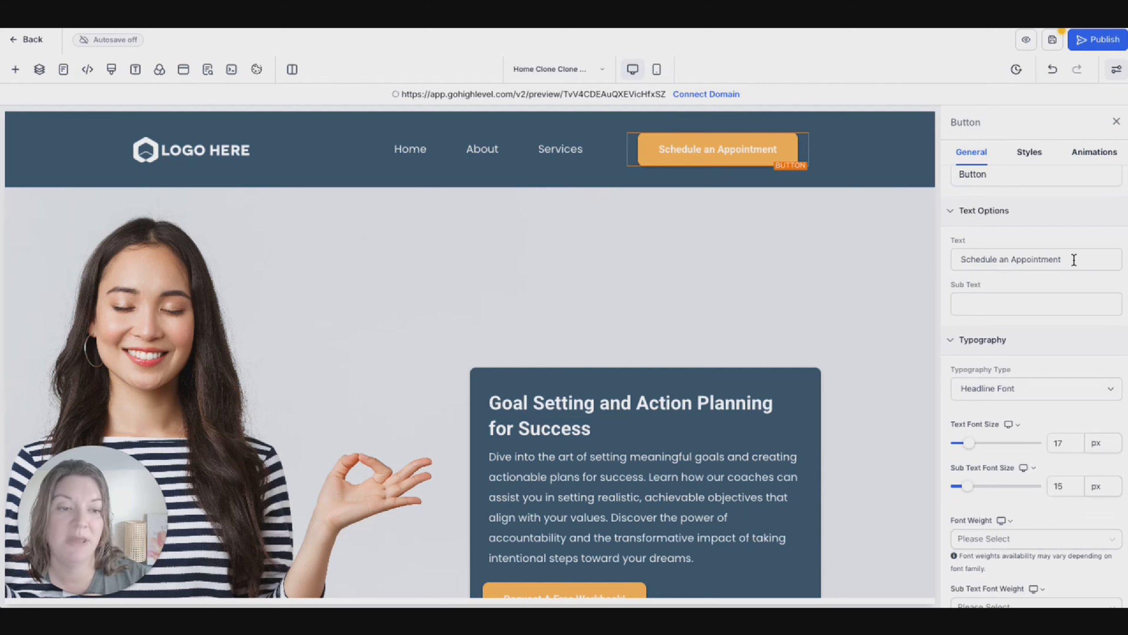
drag(1064, 259, 942, 256)
text(Call Me)
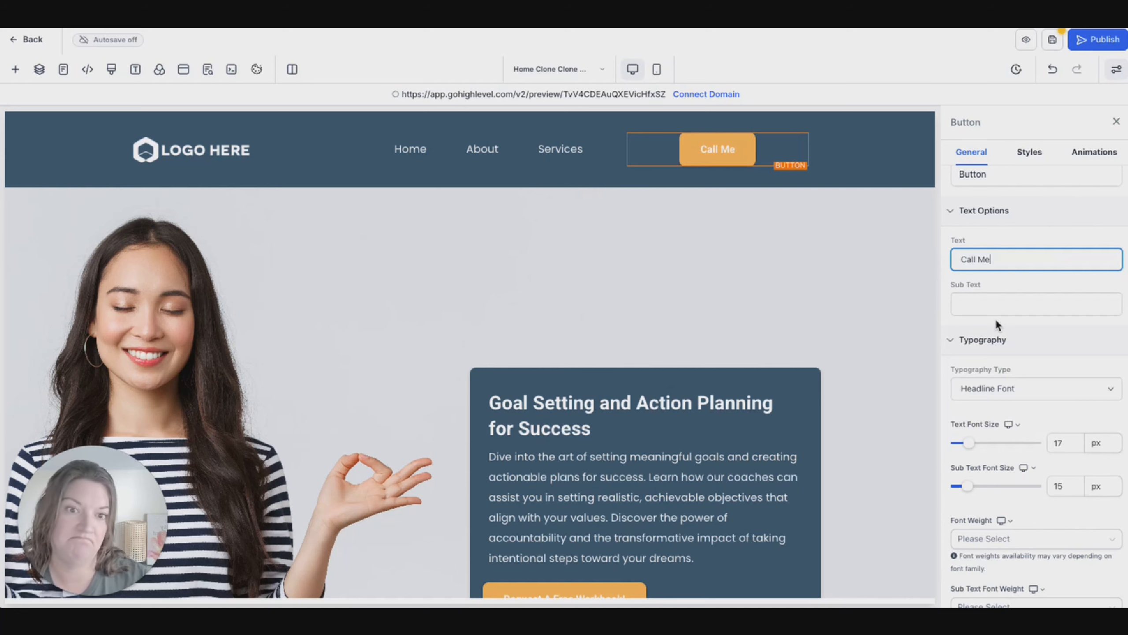
Review the Call Me button's typography type choices and text font size, keeping Headline Font and 17 px.
scroll(997, 275, down, 1)
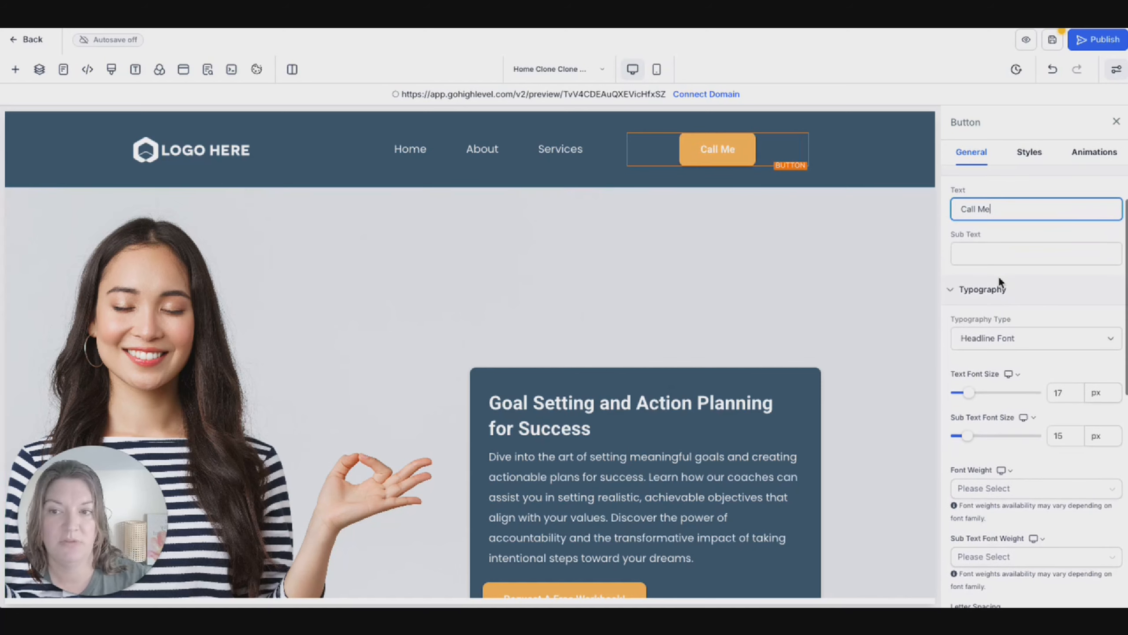
scroll(995, 257, down, 2)
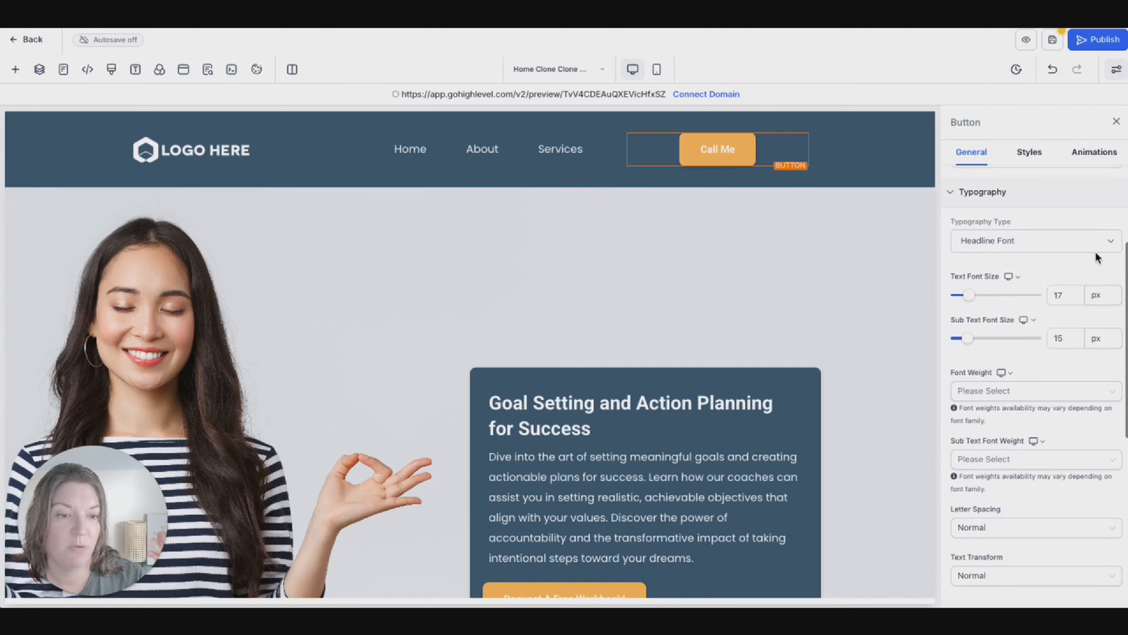
click(1109, 245)
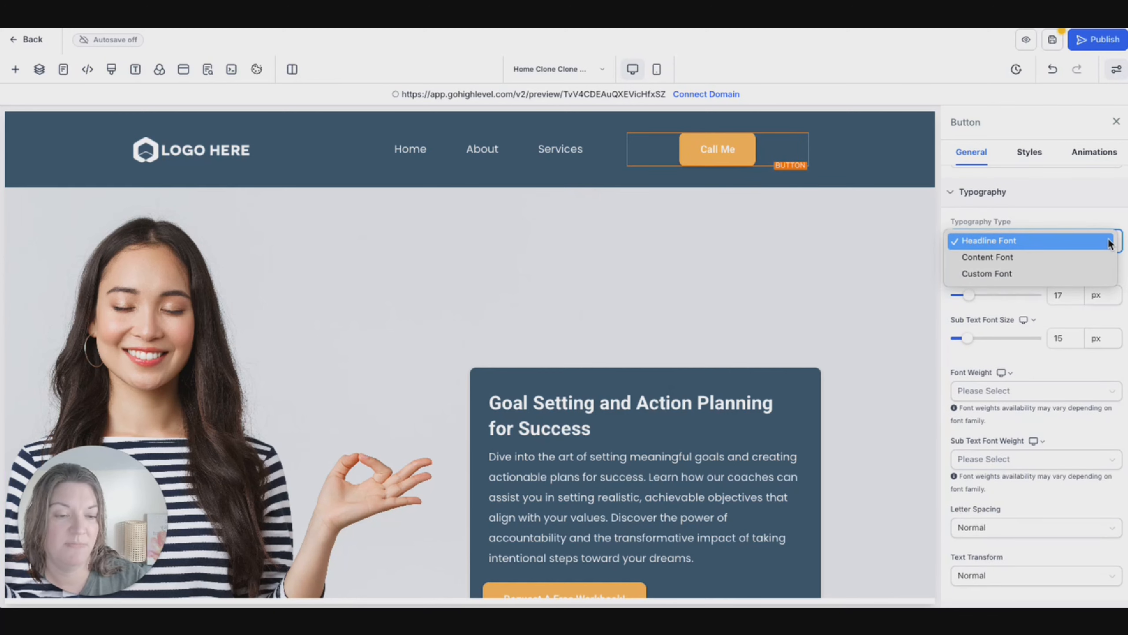
click(1108, 242)
scroll(1095, 228, down, 1)
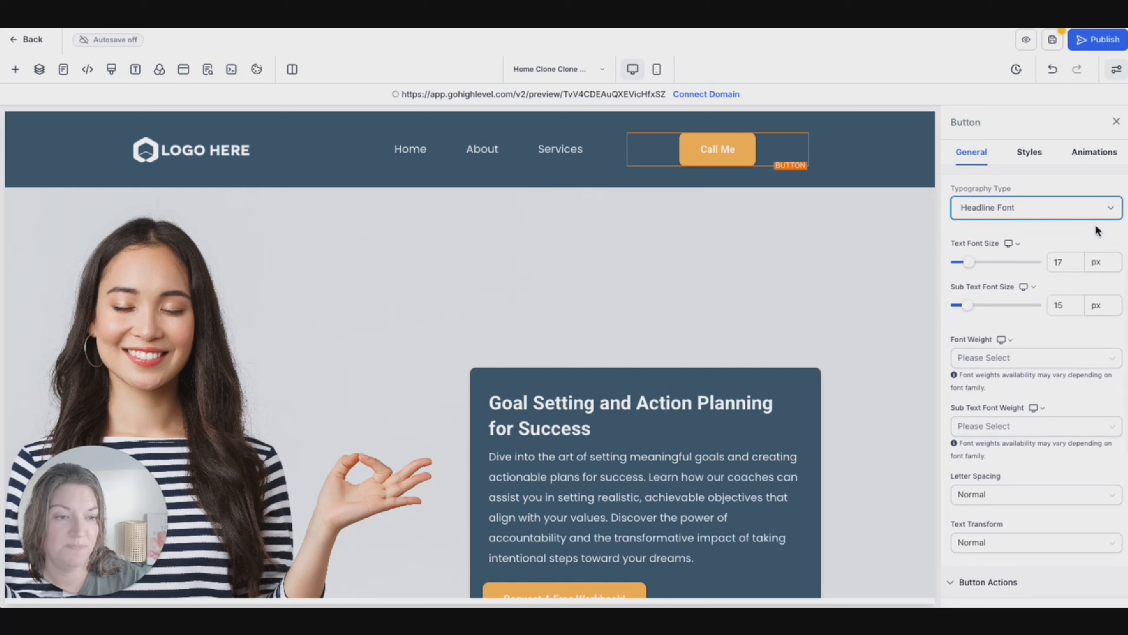
drag(974, 264, 969, 266)
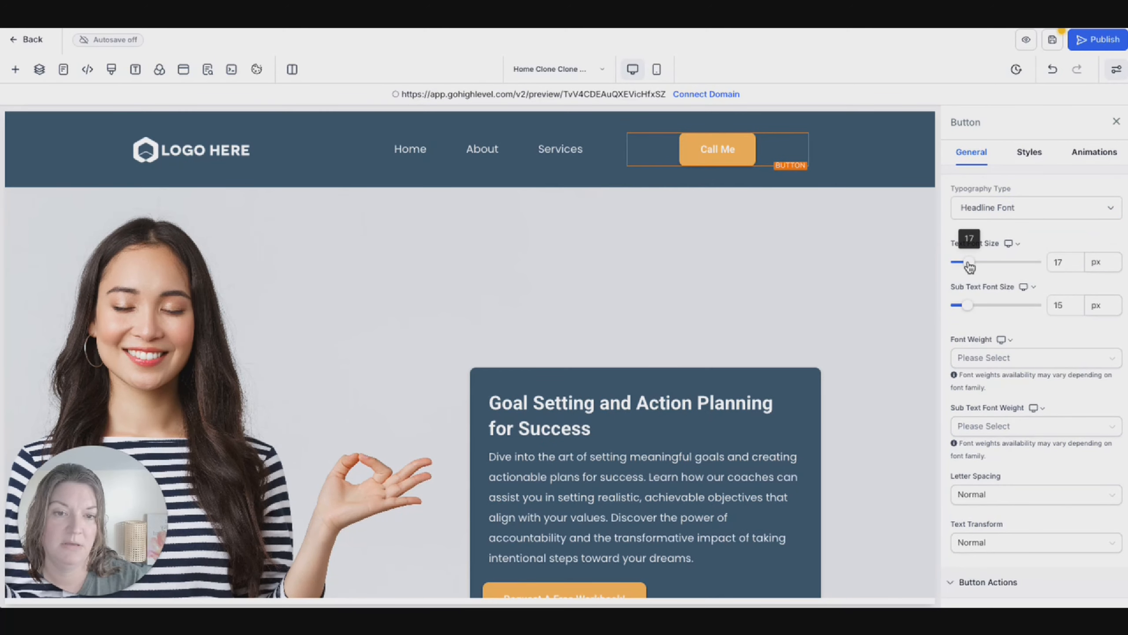
Try the 100 - Thin and 500 - Medium font weights on the Call Me button and settle on 800 - Extra Bold.
scroll(986, 312, down, 3)
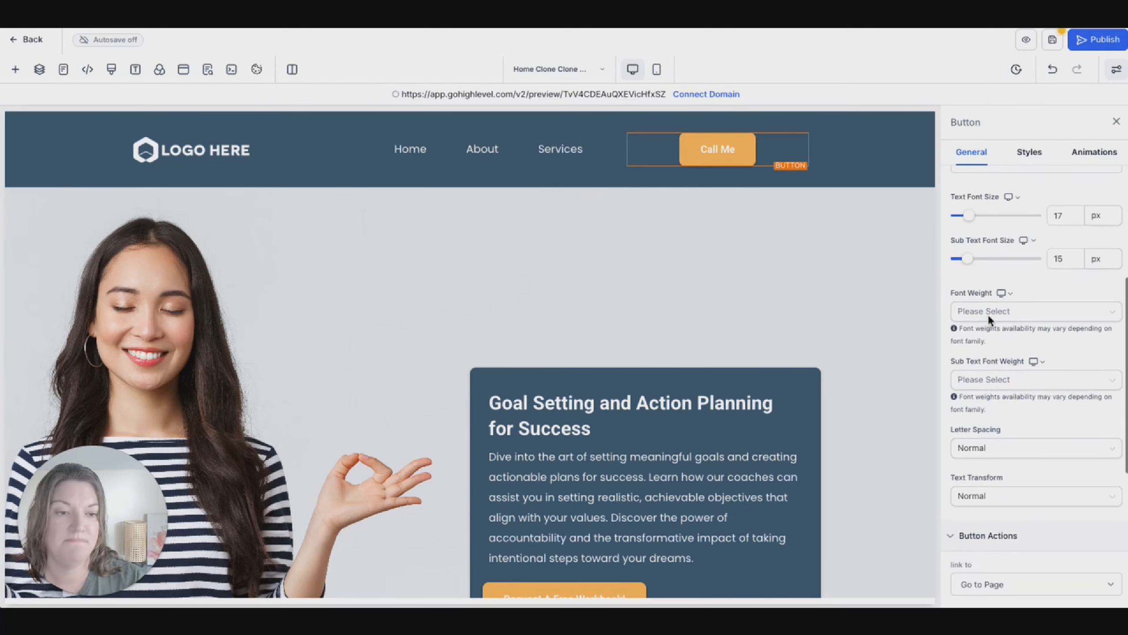
click(997, 250)
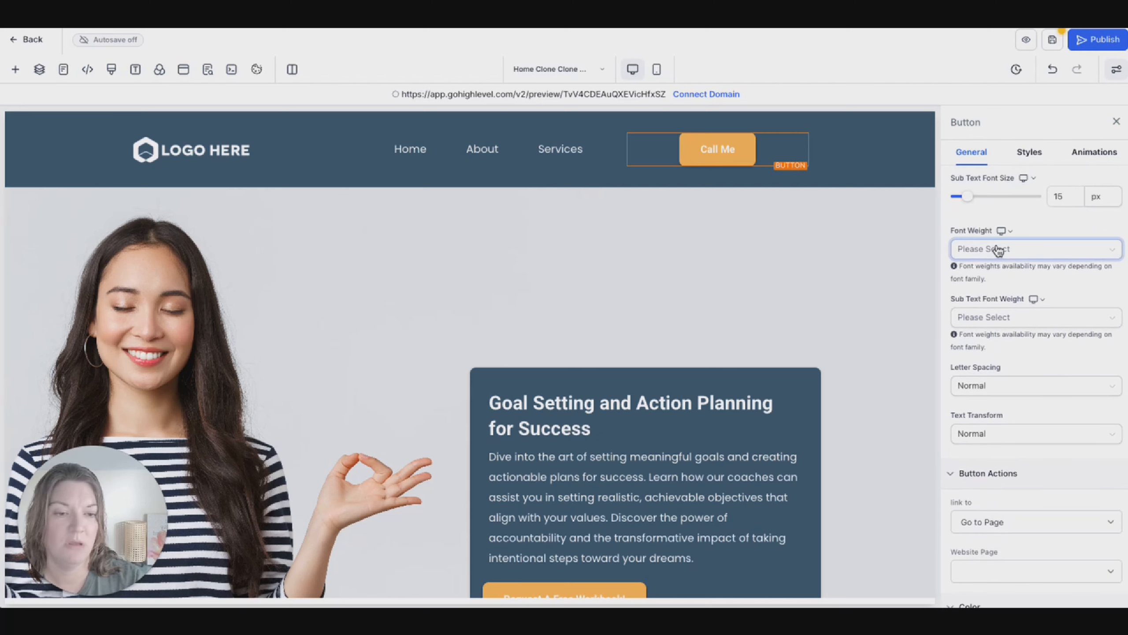
click(998, 250)
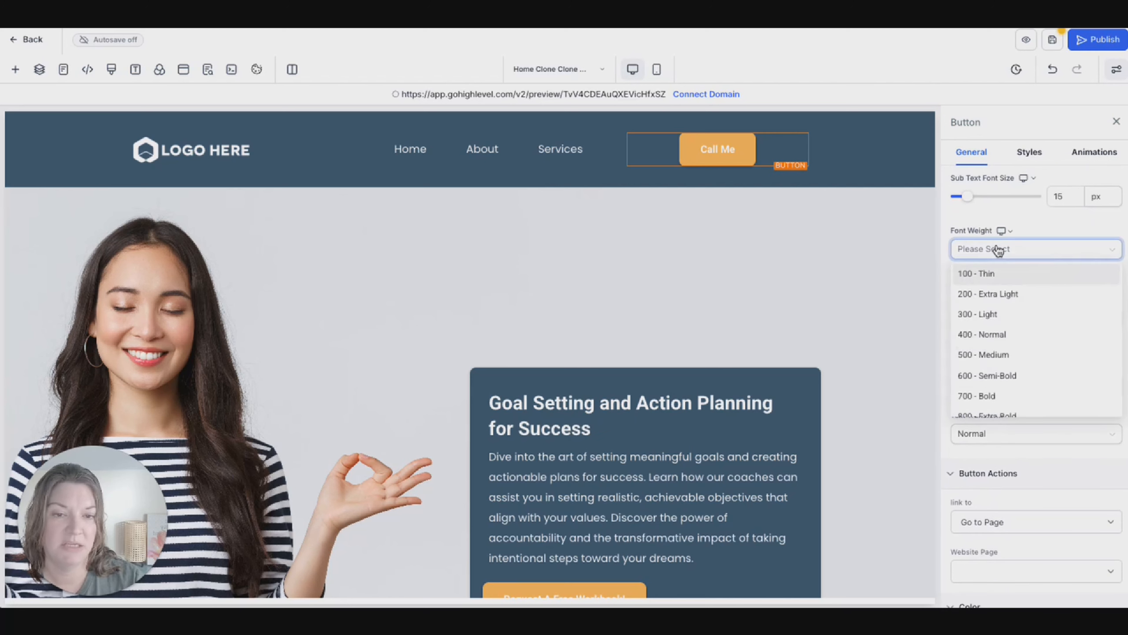
click(991, 273)
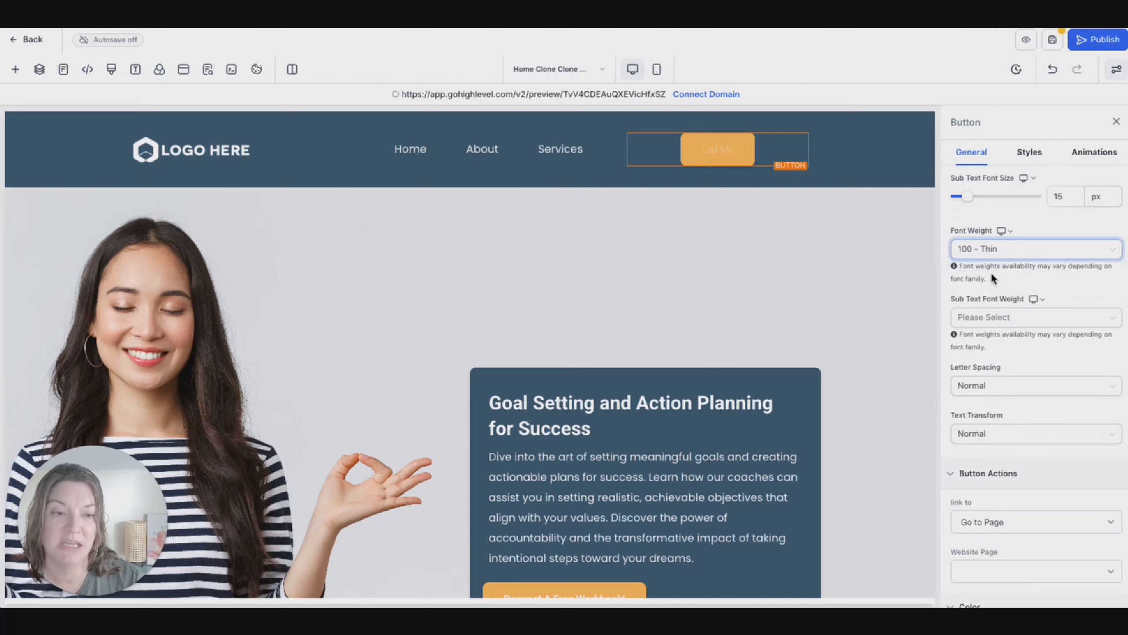
click(998, 250)
click(988, 356)
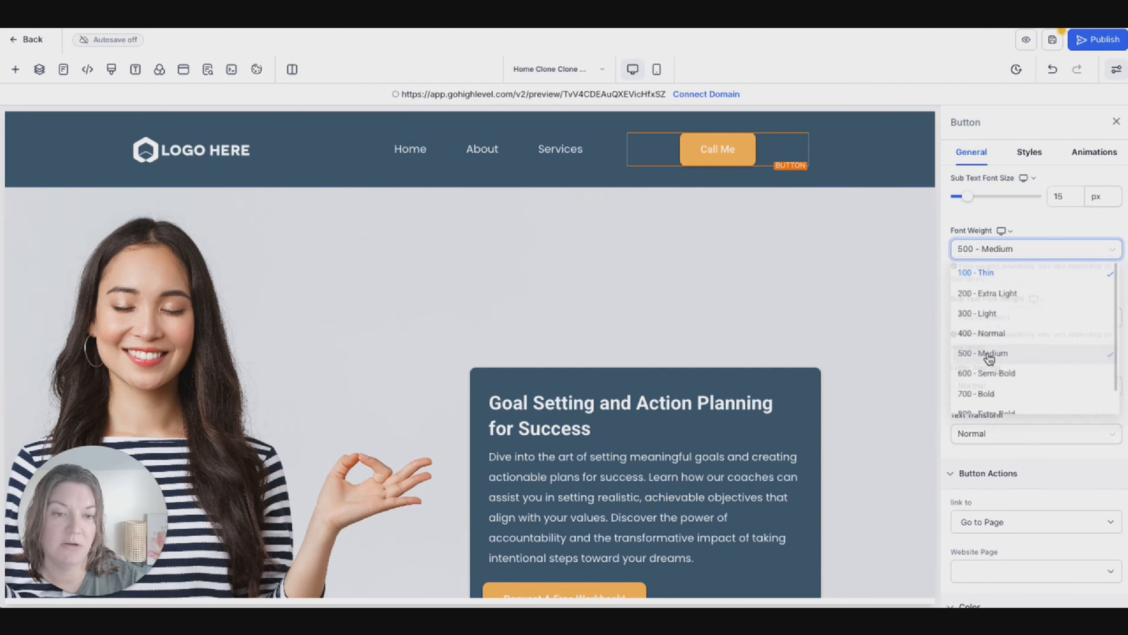
click(997, 250)
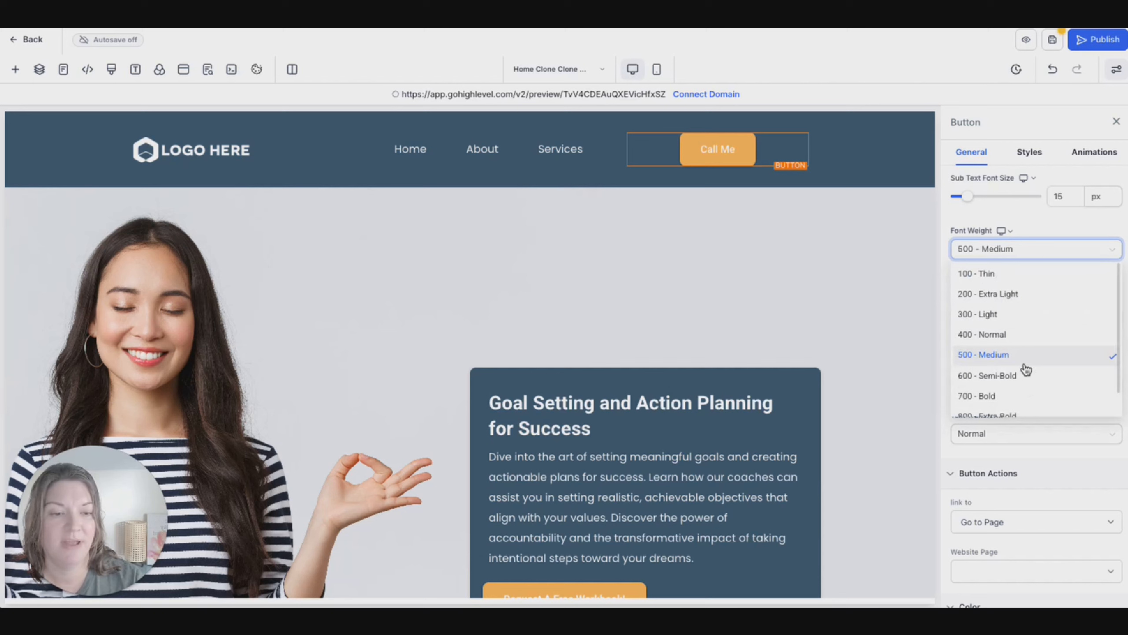
scroll(1005, 397, down, 2)
click(994, 383)
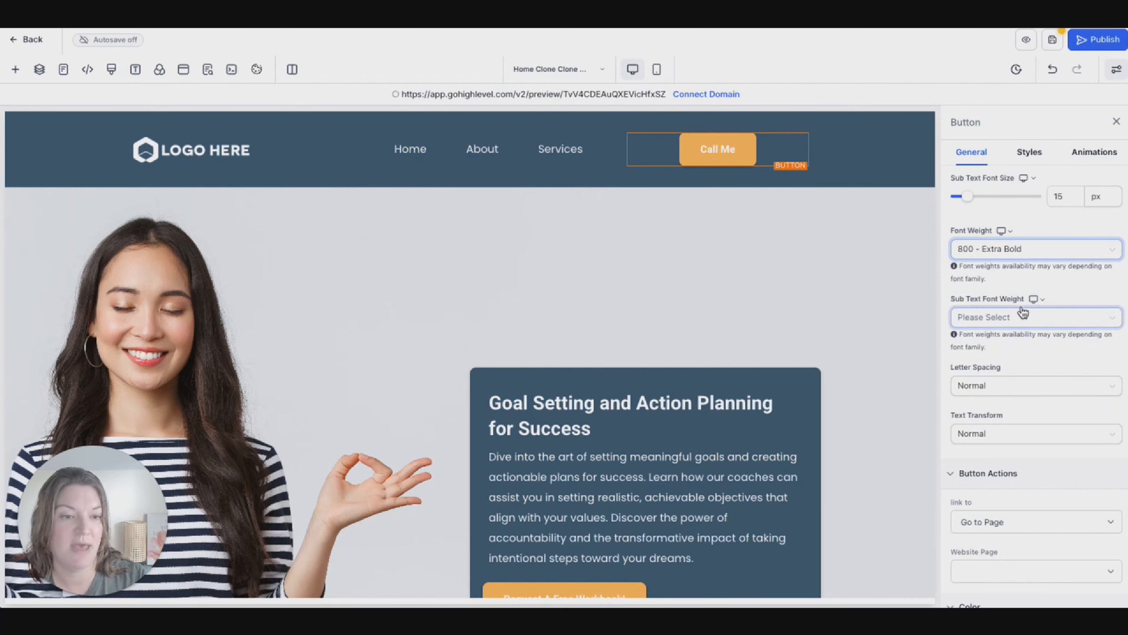
Try violet-blue and yellow backgrounds on the Call Me button and settle on the custom red #bc1622.
scroll(1022, 311, down, 3)
scroll(1022, 313, down, 3)
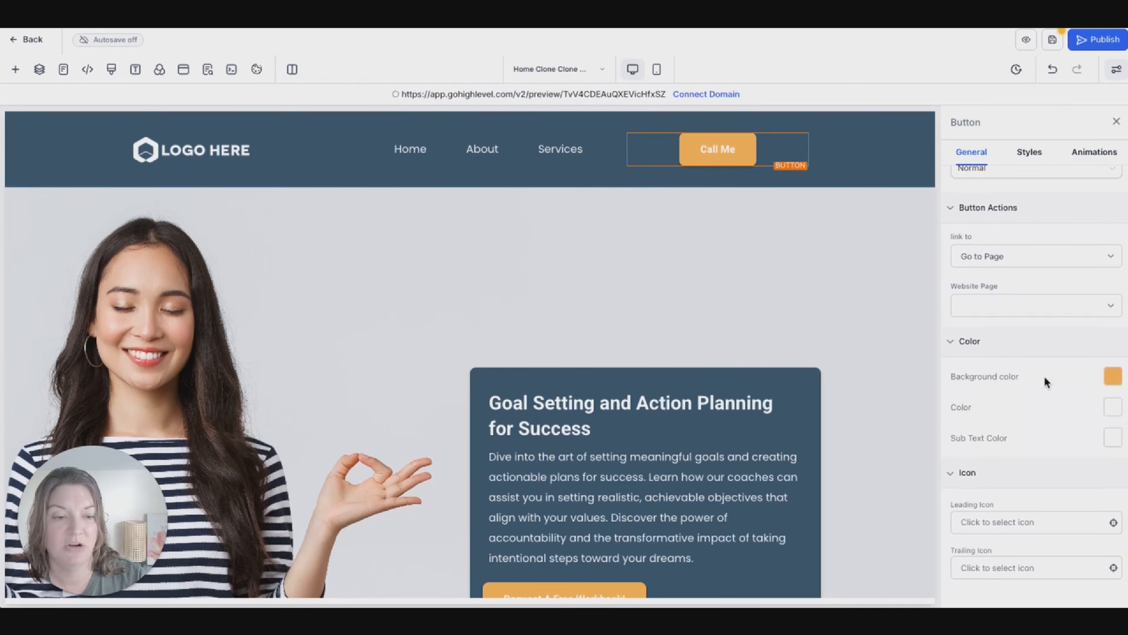
click(1114, 379)
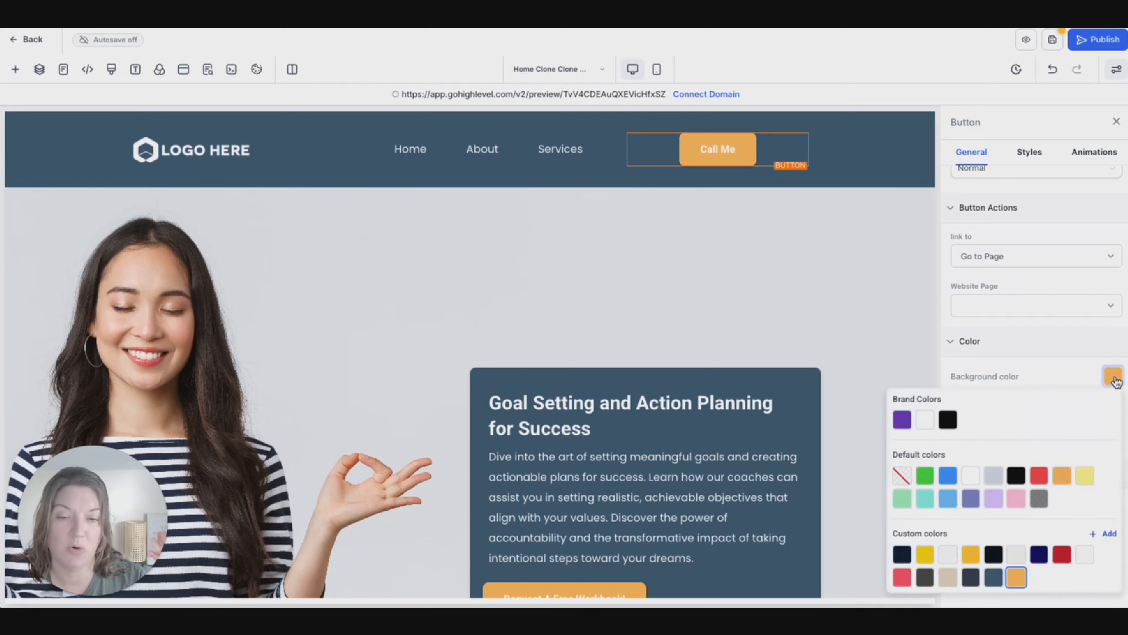
click(971, 498)
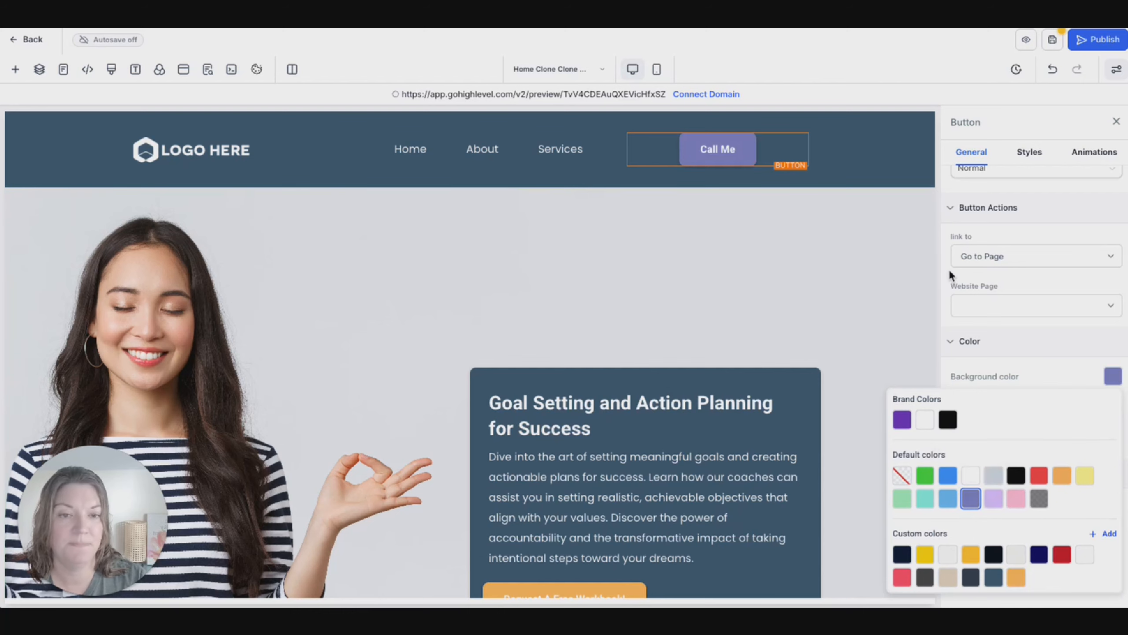
click(1085, 476)
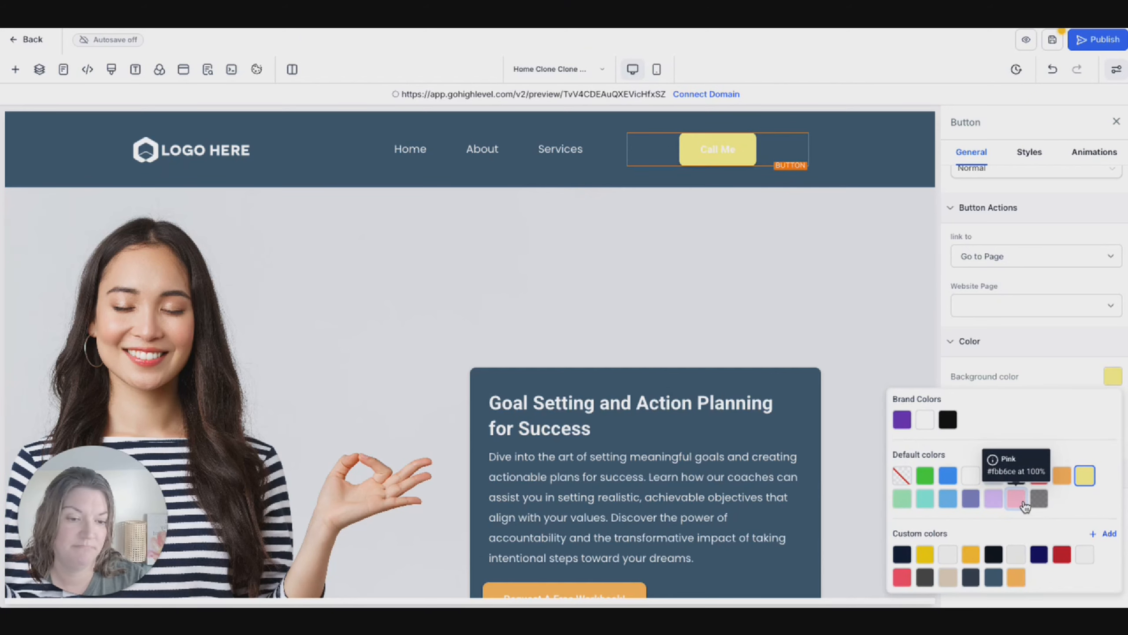
click(1063, 555)
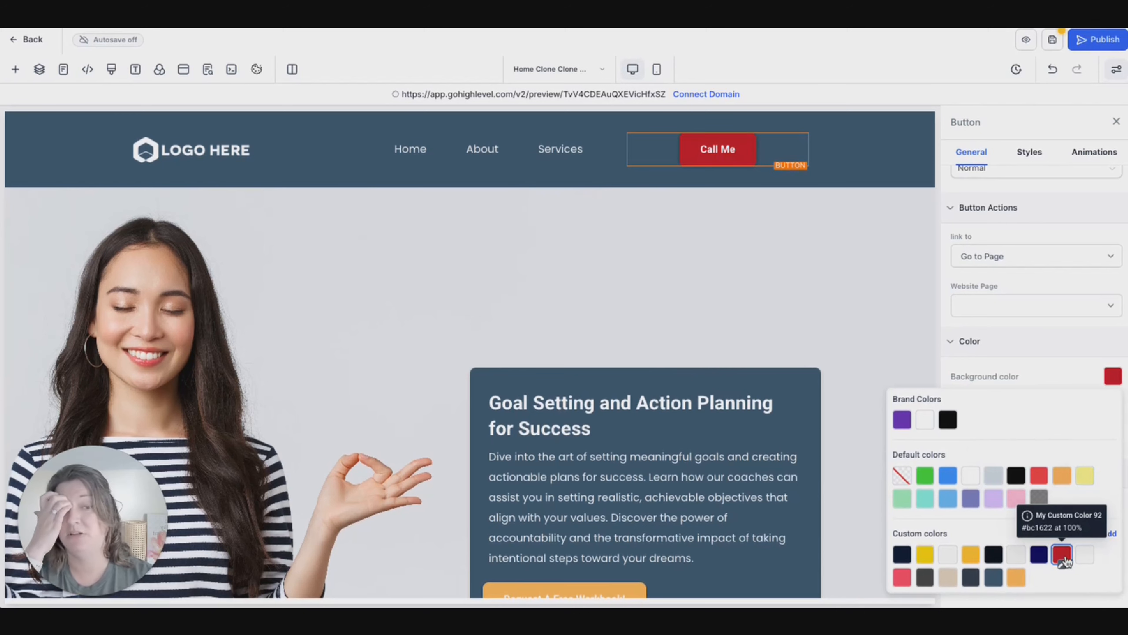
click(1059, 377)
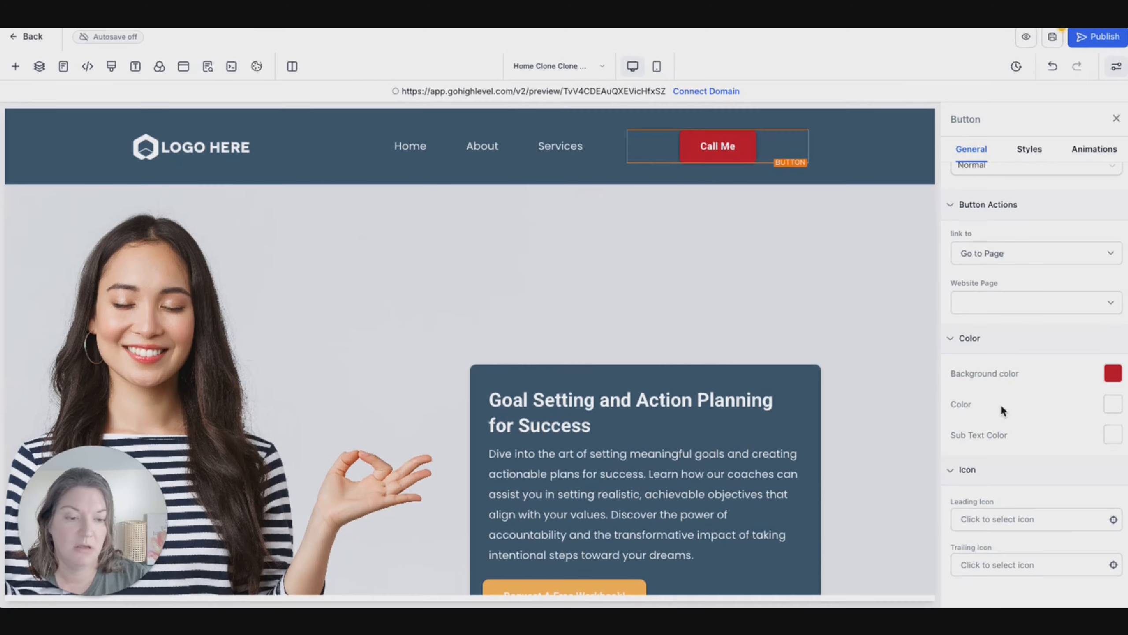
Set the Call Me button's text color to the black brand color.
click(1116, 414)
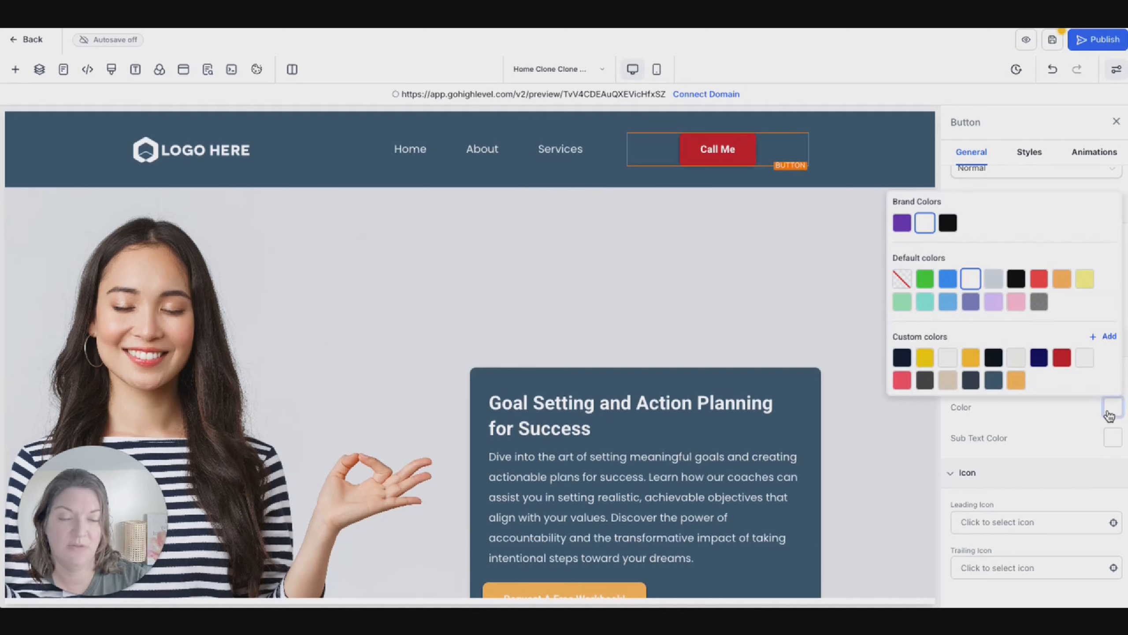
click(948, 224)
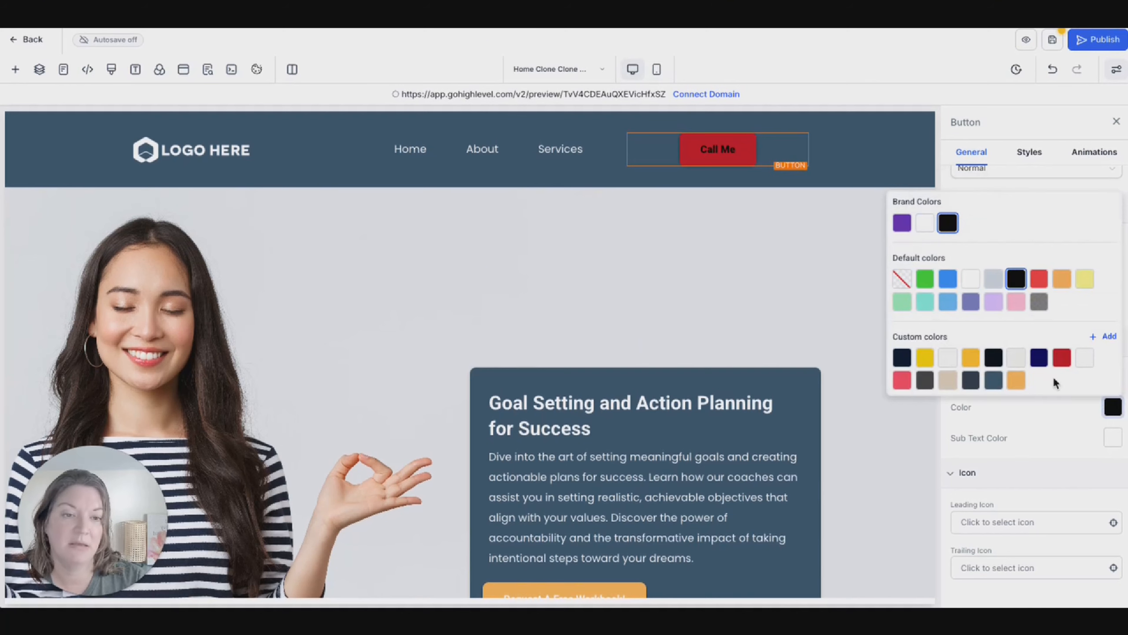
Set the Call Me button's text color to the white brand color and look over the button's other general settings.
click(924, 226)
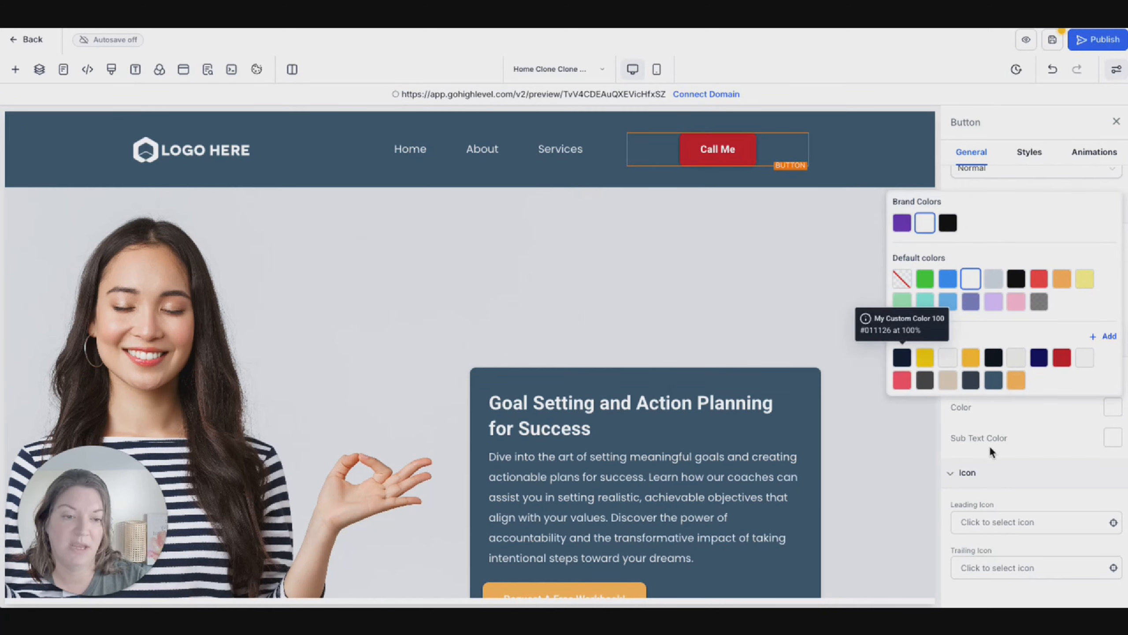
click(1044, 445)
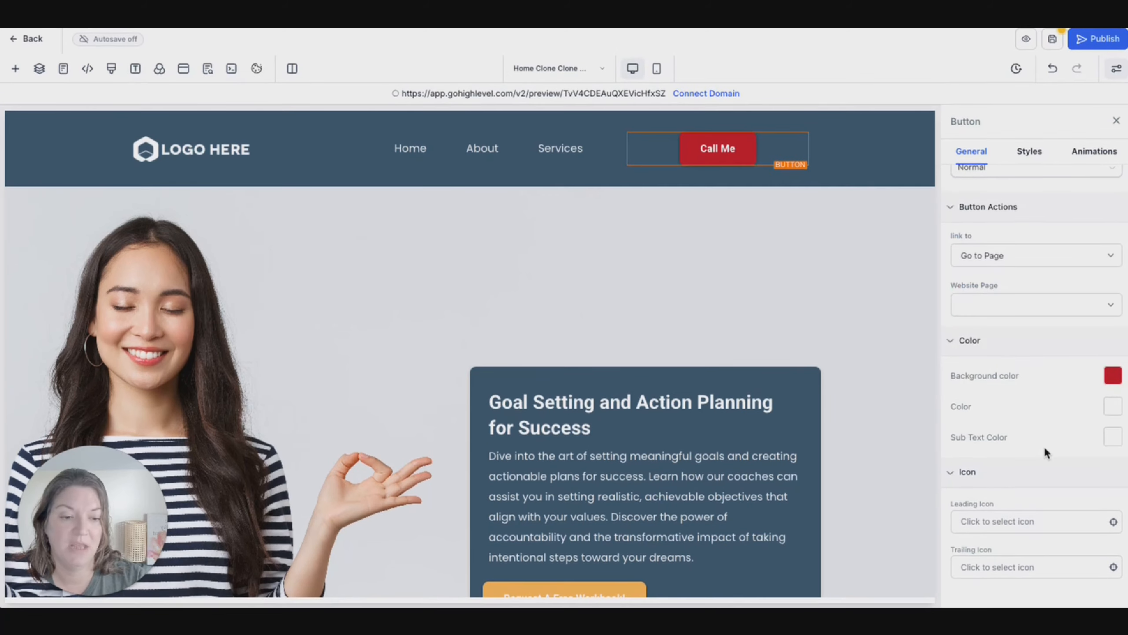
scroll(1044, 446, up, 1)
scroll(1045, 453, down, 1)
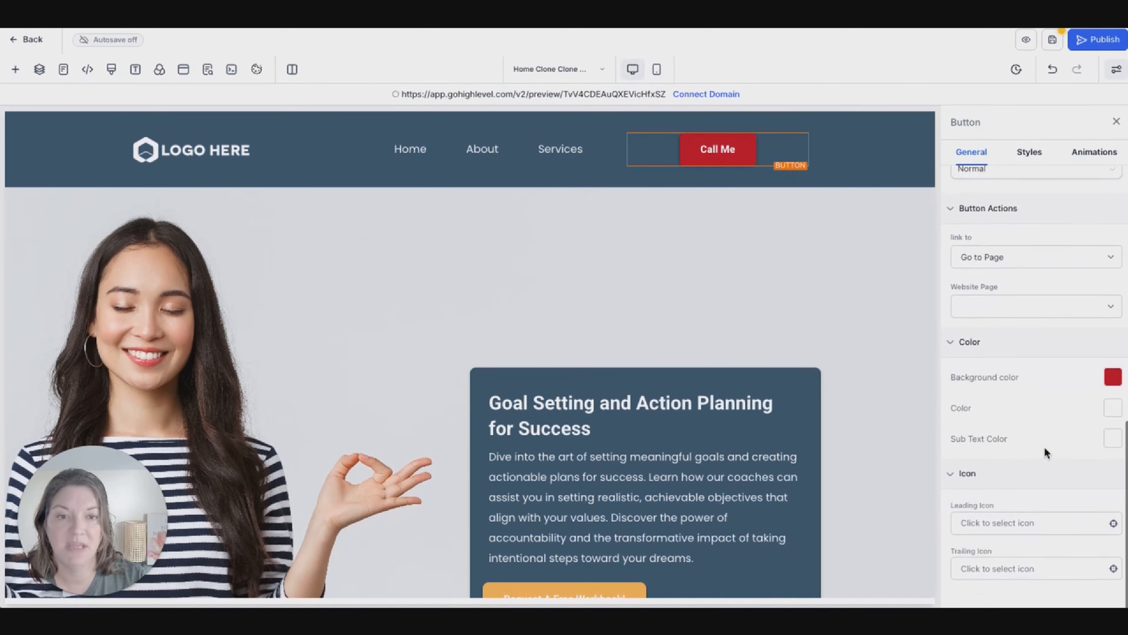
scroll(1044, 441, up, 3)
scroll(1044, 438, down, 3)
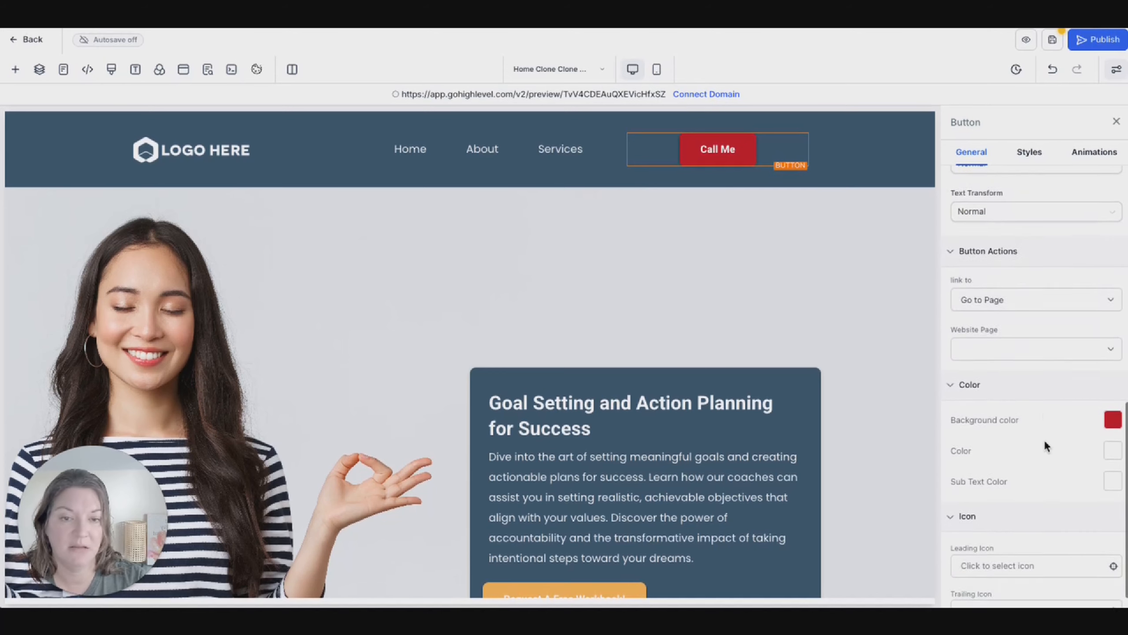
scroll(1044, 440, up, 2)
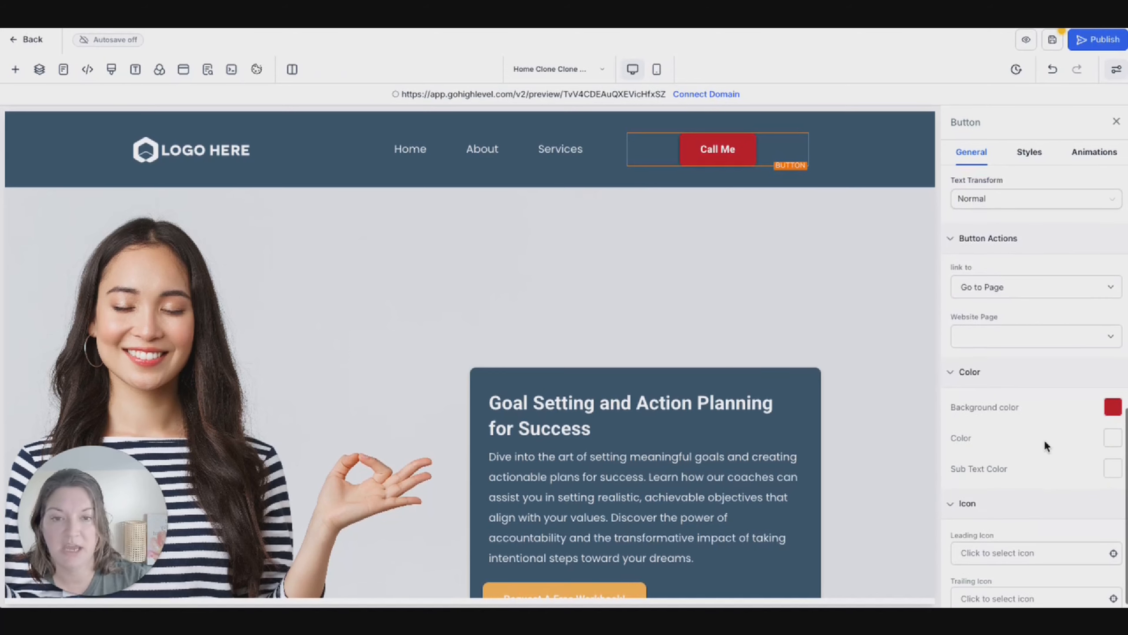
scroll(1044, 438, up, 8)
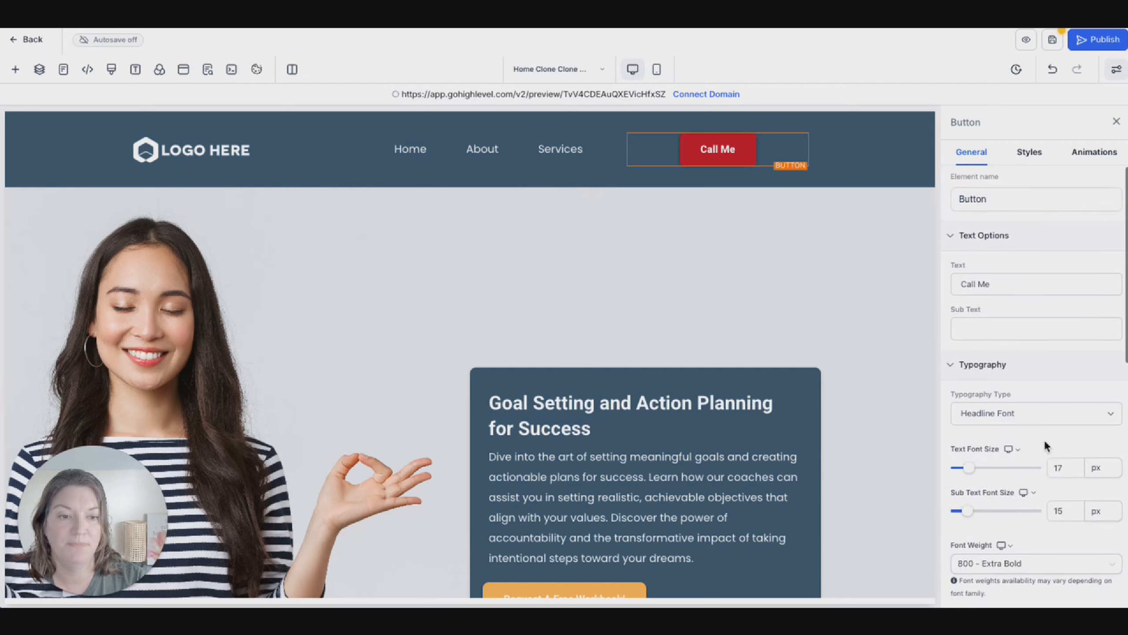
mouse_move(730, 154)
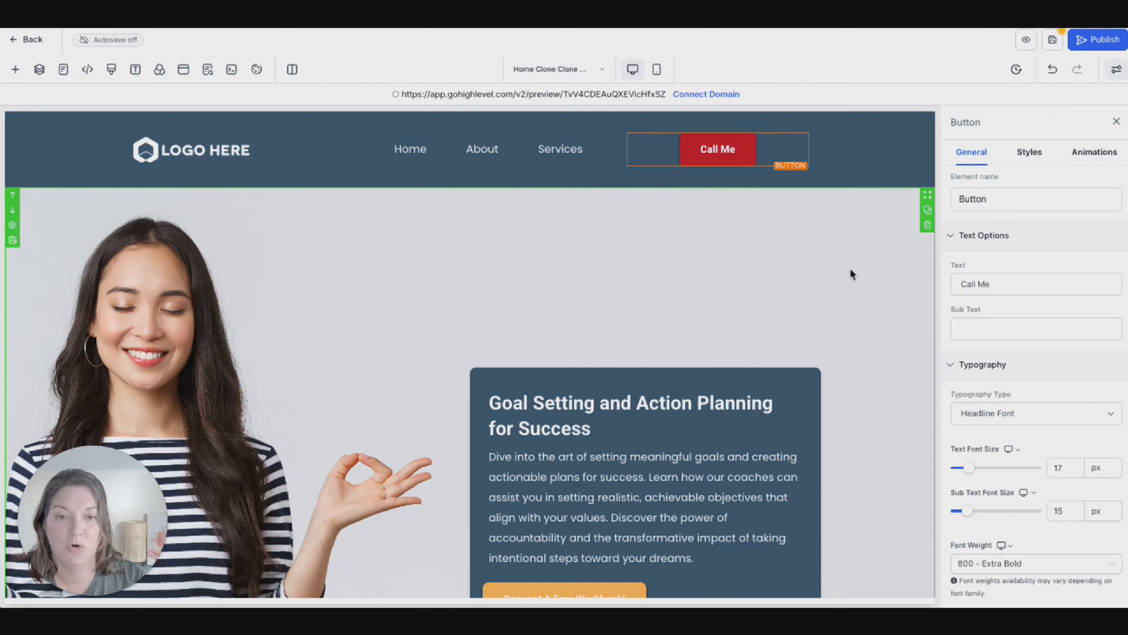
Try to open the page's version history, decline to leave with unsaved changes, and save the page.
click(1017, 70)
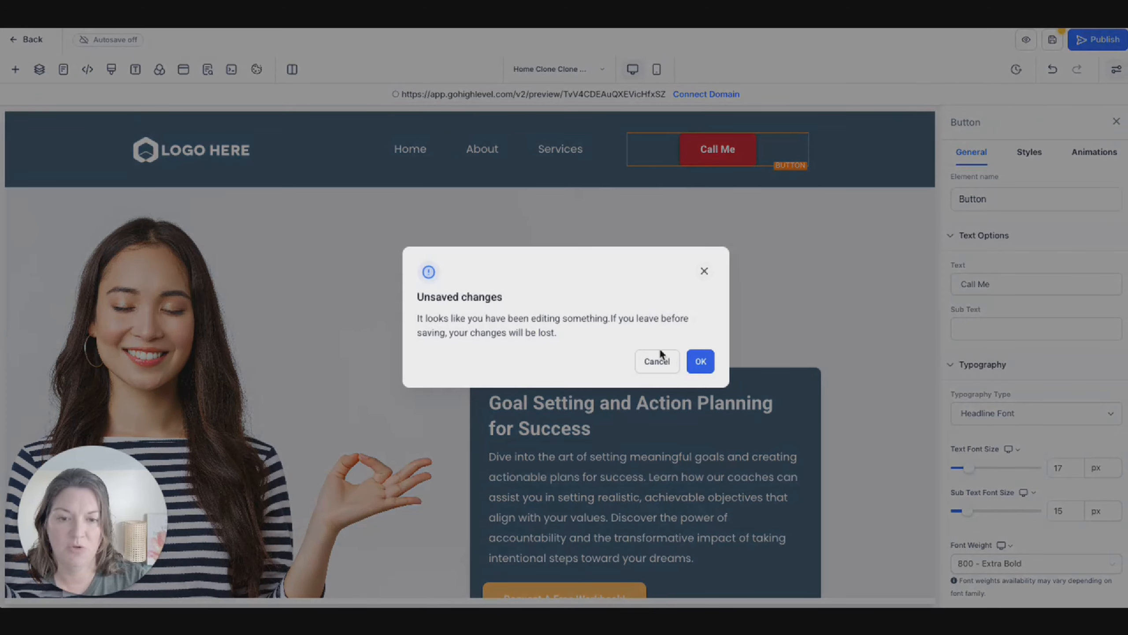
click(656, 362)
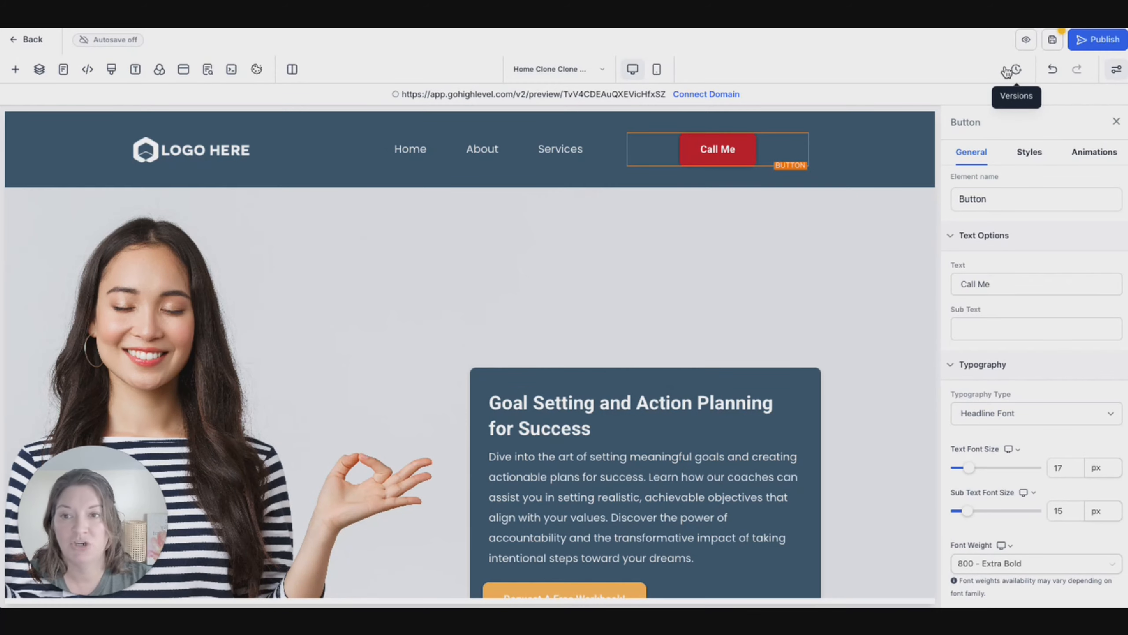
click(1054, 42)
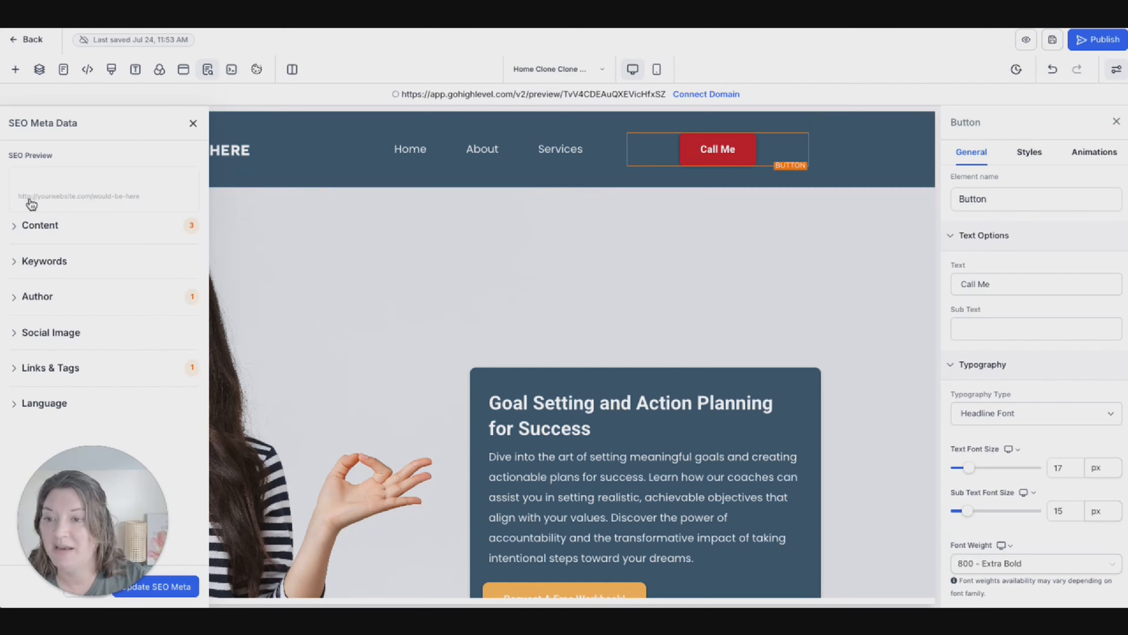
Set the page title in the SEO meta data content to "E-Commerce Side Hustles".
click(30, 227)
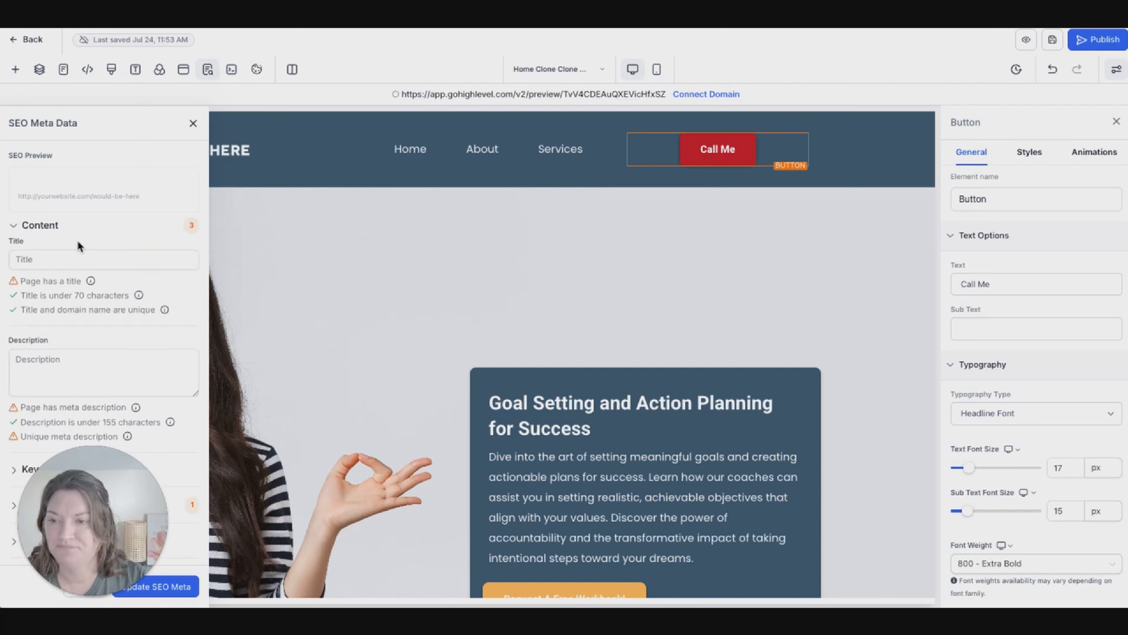
click(46, 259)
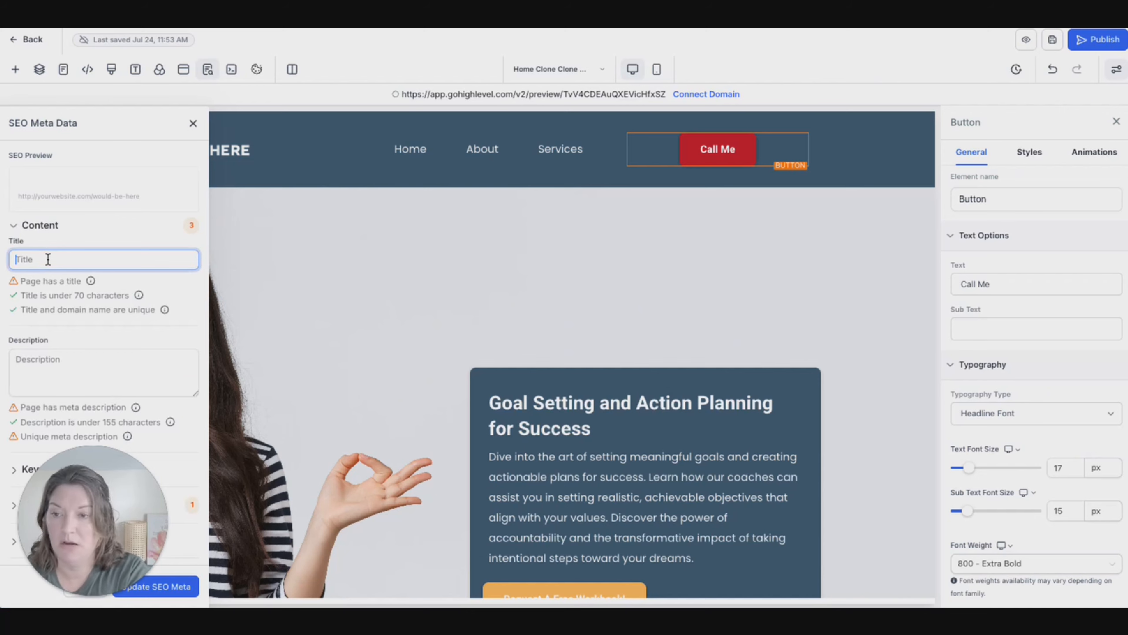
text(E)
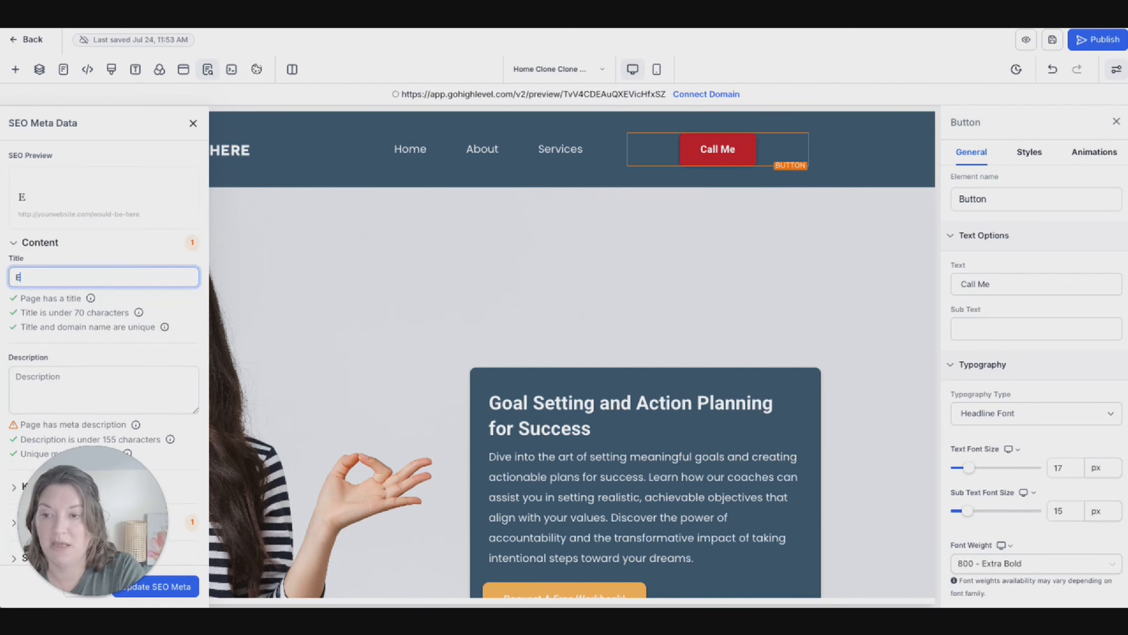
text(-Comme)
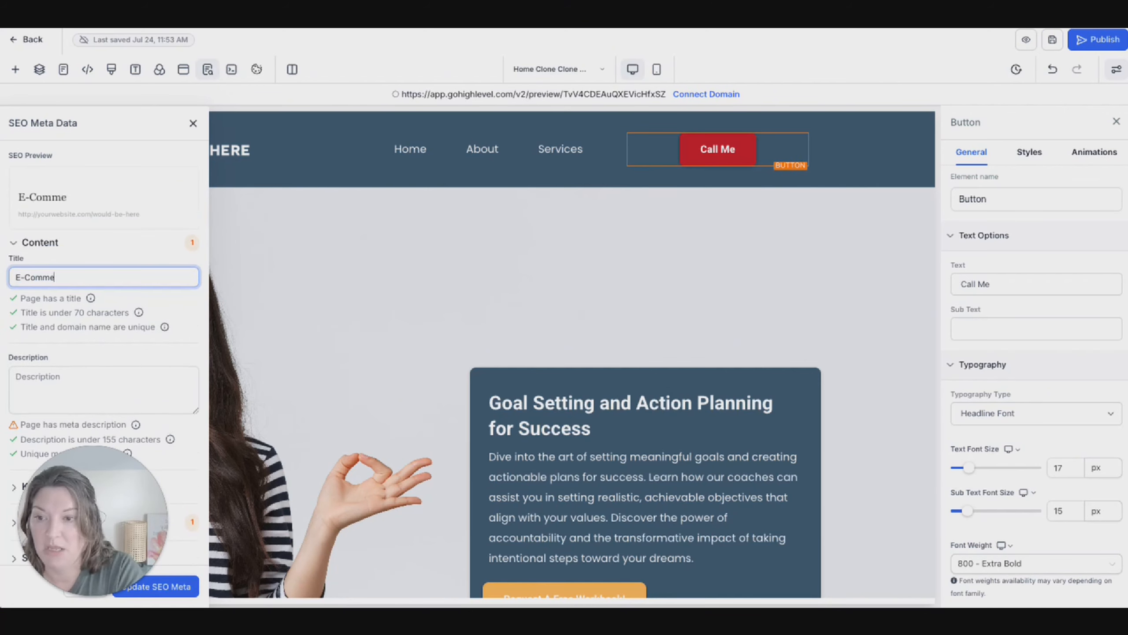
text(rce Side)
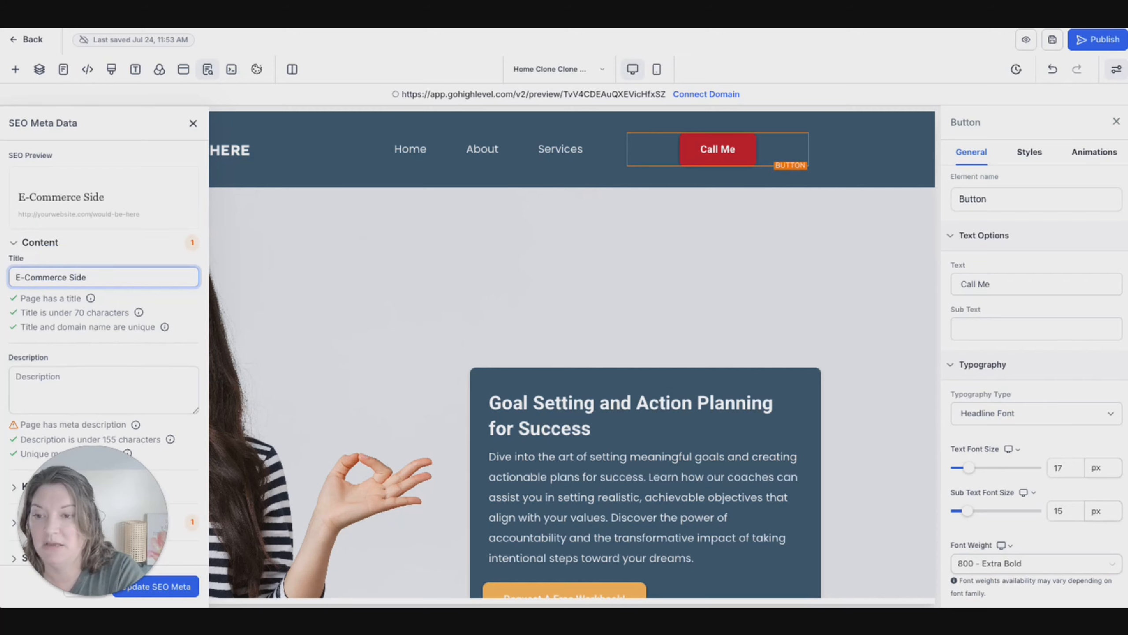
text( Hustles)
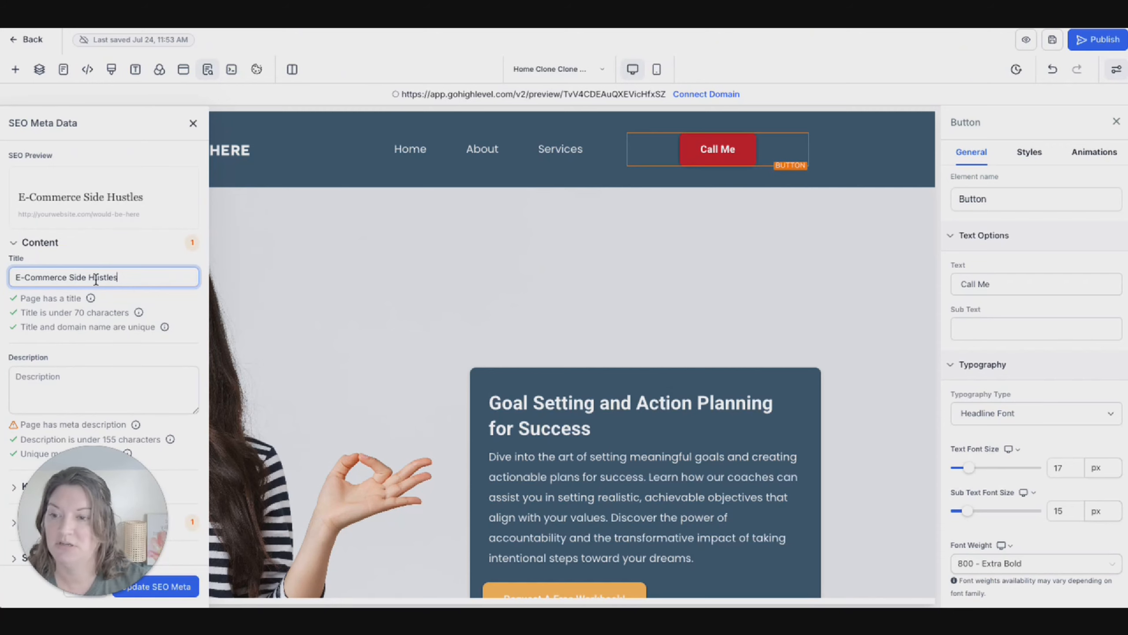
Enter the SEO description "Want extra income? E-Commerce Side Hustles helps you find and launch the right online hustle—for fun money, bills, travel, or full-time freedom.".
scroll(66, 273, down, 1)
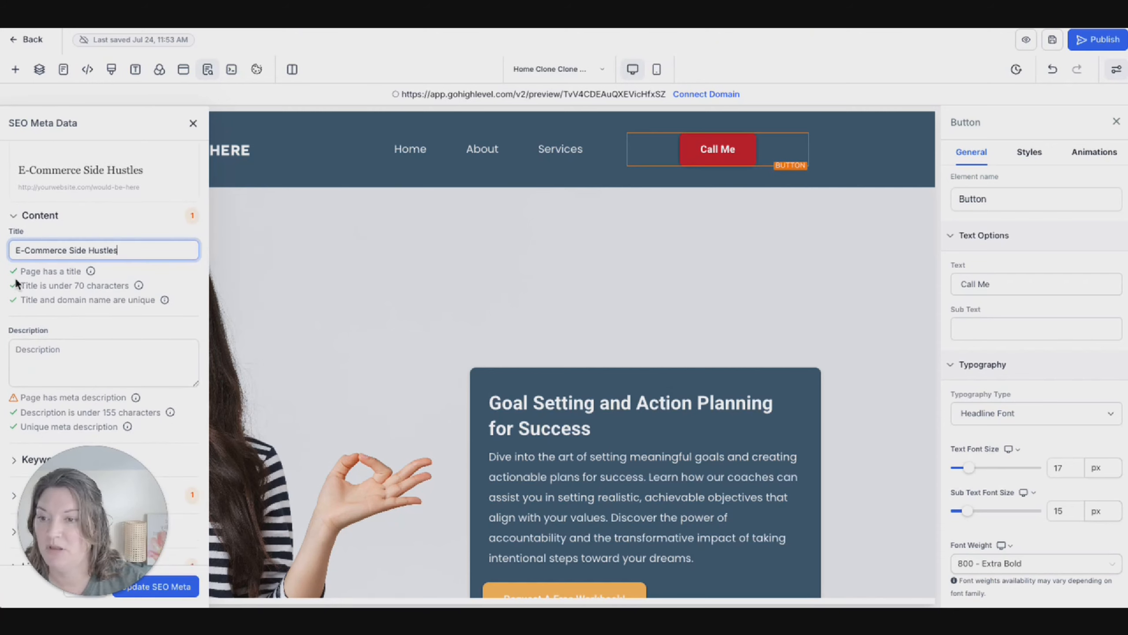
scroll(27, 333, down, 1)
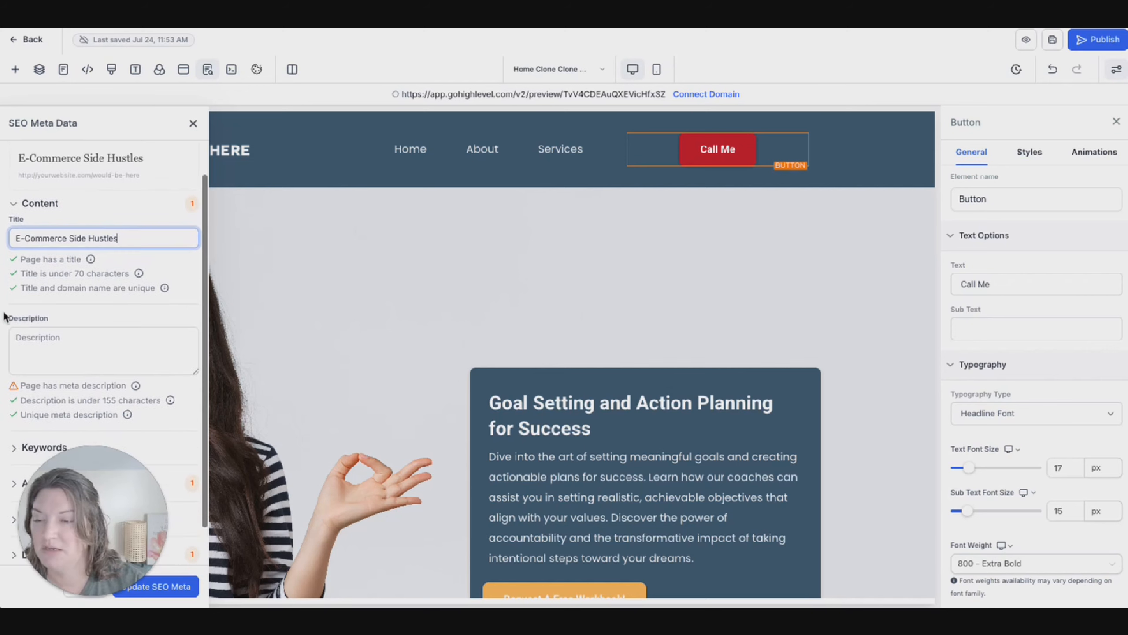
click(37, 348)
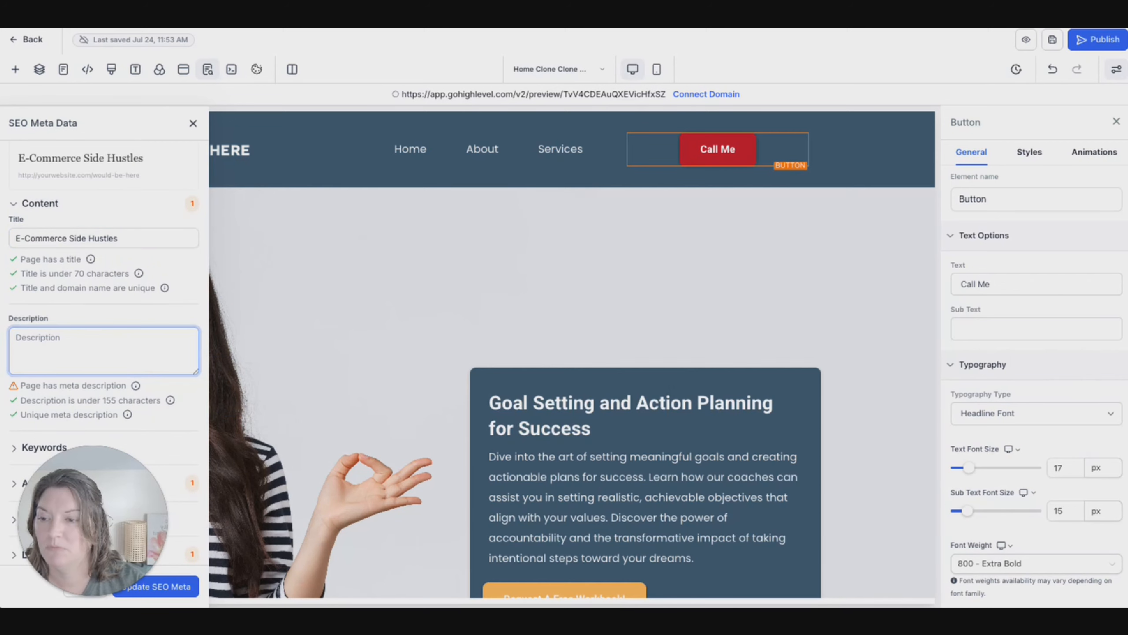
scroll(104, 312, down, 2)
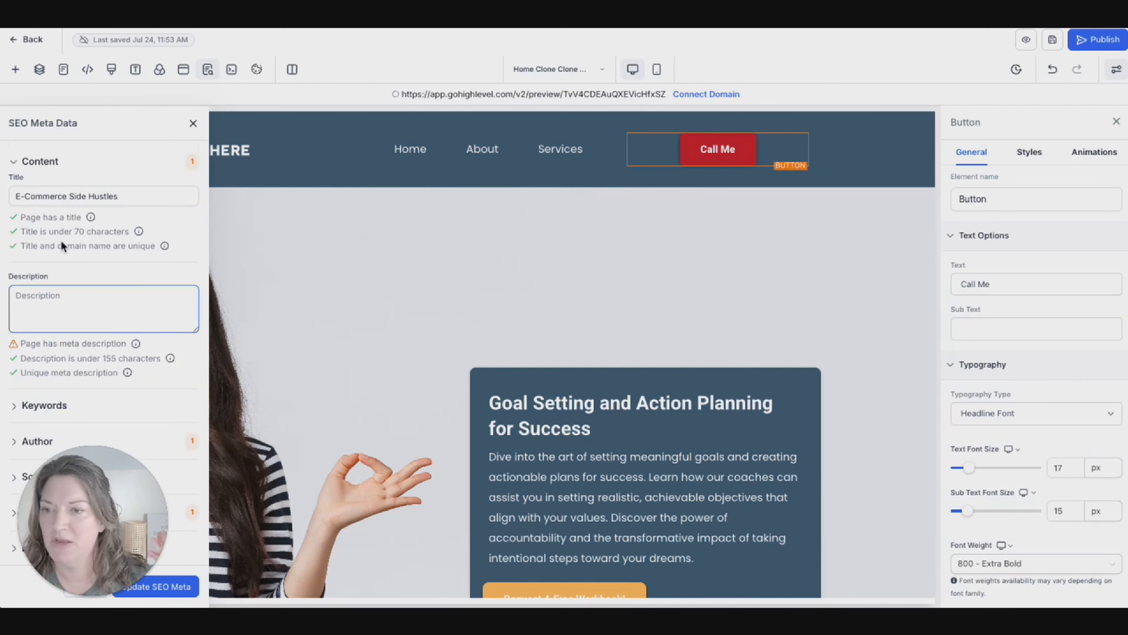
click(30, 303)
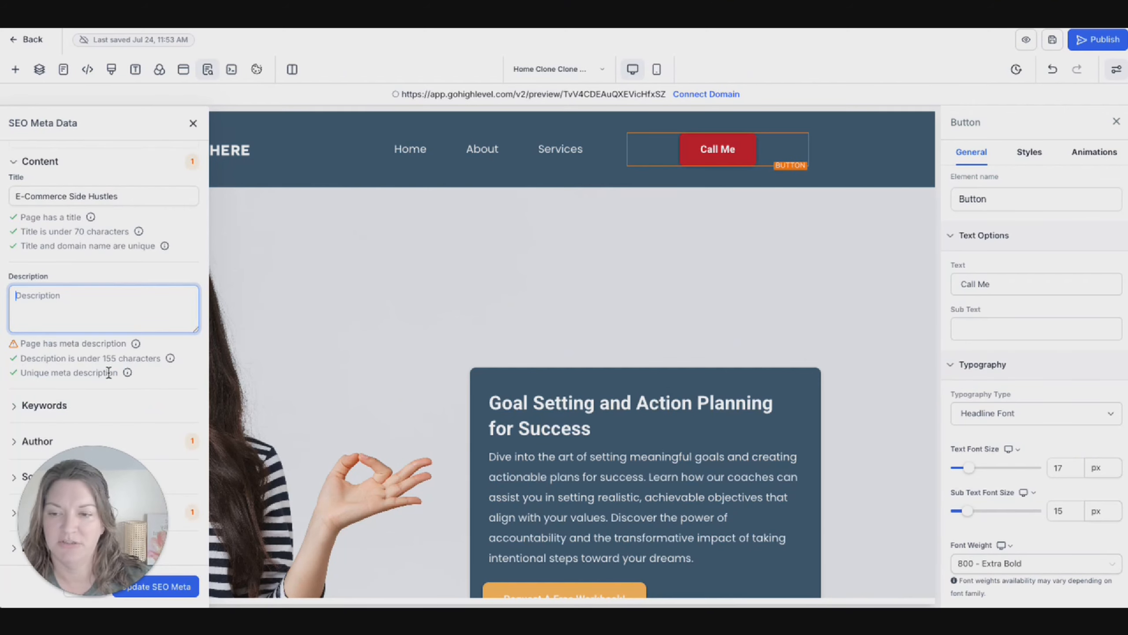
click(52, 297)
text(Want extra income? E-Commerce Side Hustles helps you find and launch the right online hustle—for fun money, bills, travel, or full-time freedom.)
scroll(130, 306, up, 2)
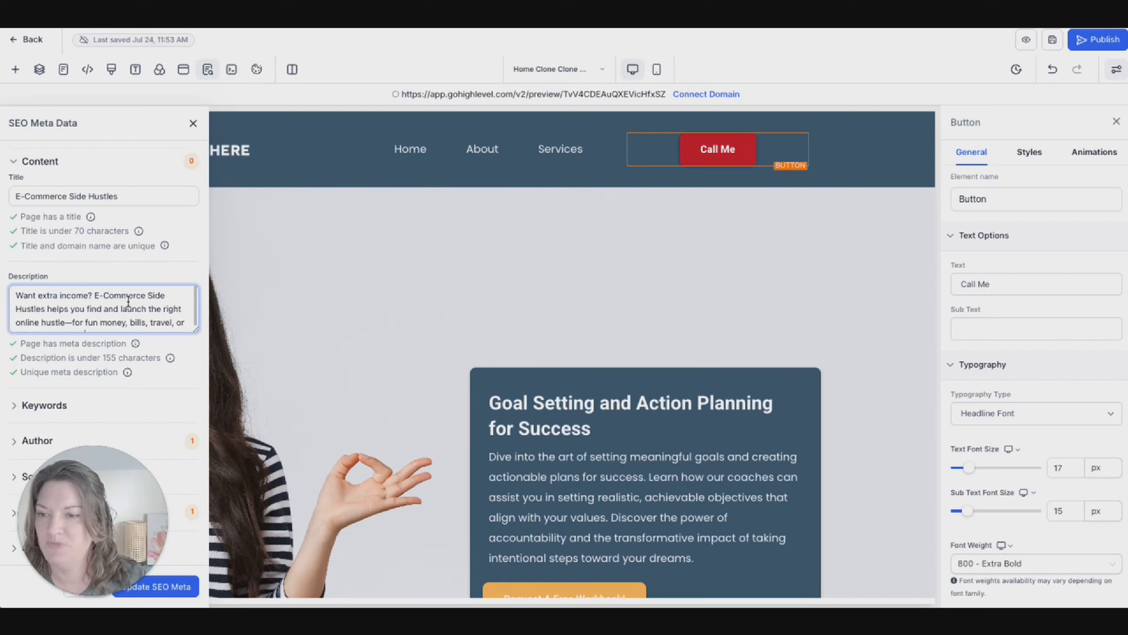
scroll(137, 310, down, 1)
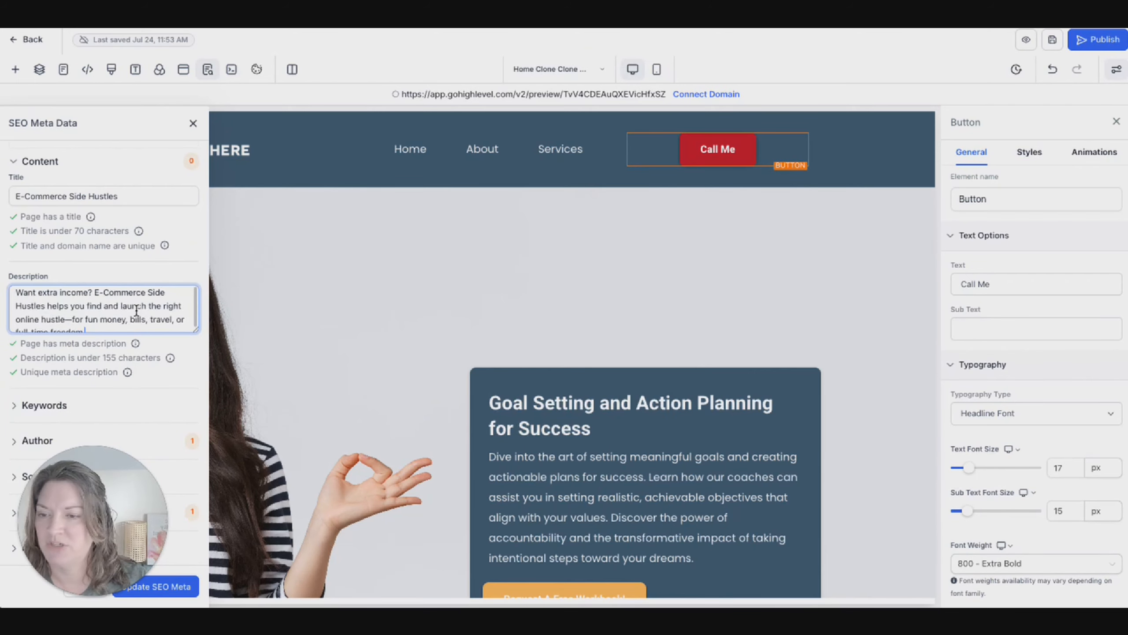
scroll(136, 310, down, 1)
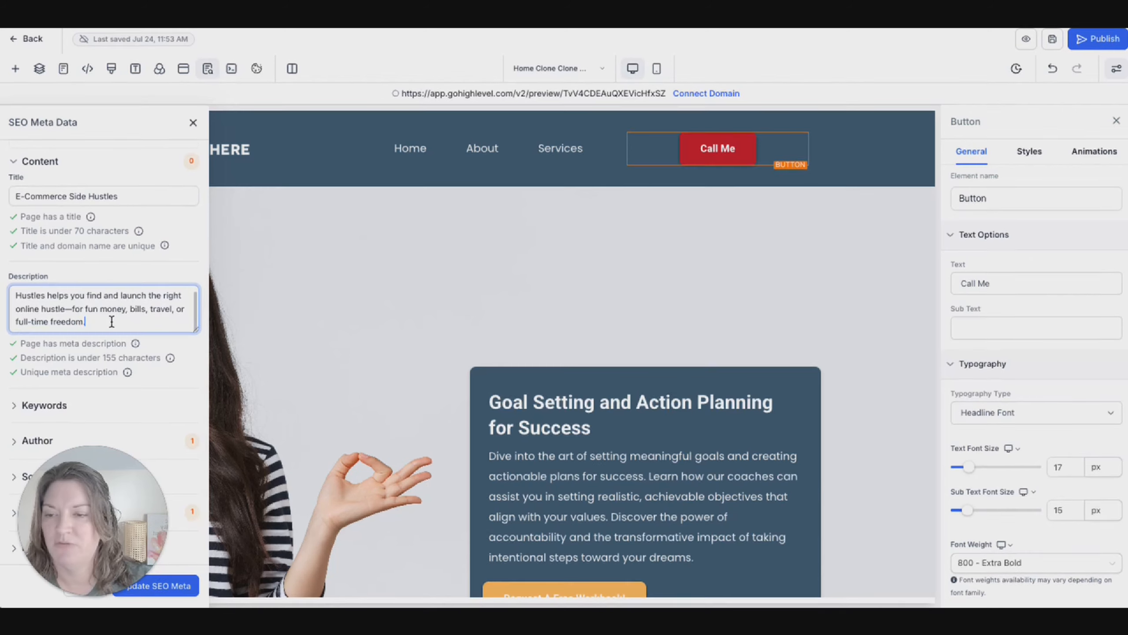
Expand and examine the Keywords, Author, Social Image, and Links & Tags sections of the SEO meta data.
click(59, 406)
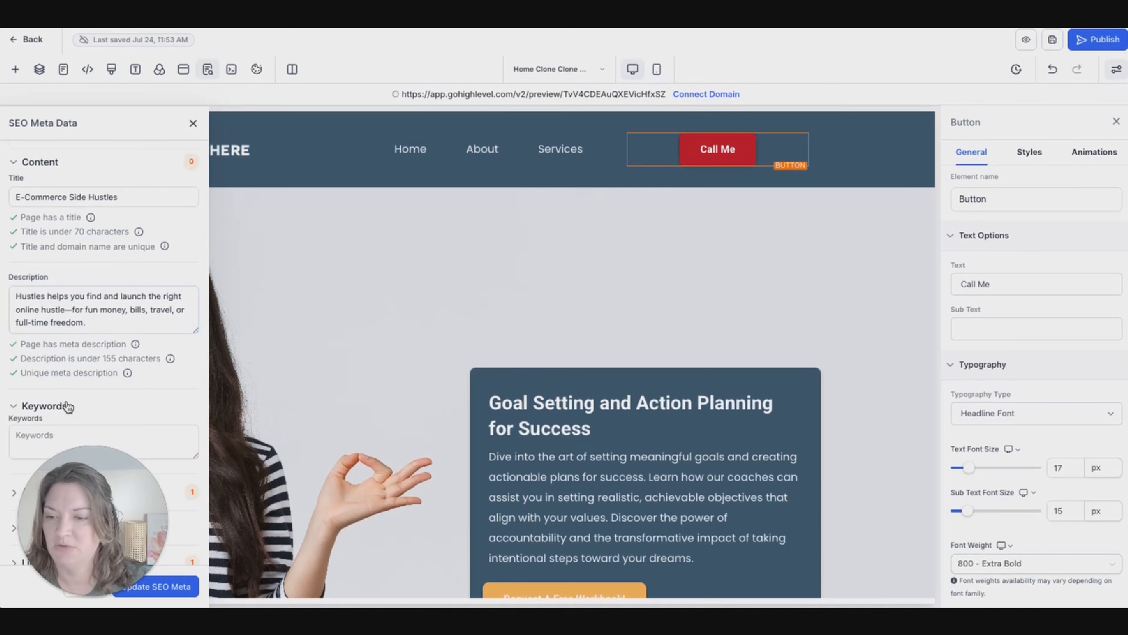
scroll(66, 390, down, 1)
click(43, 385)
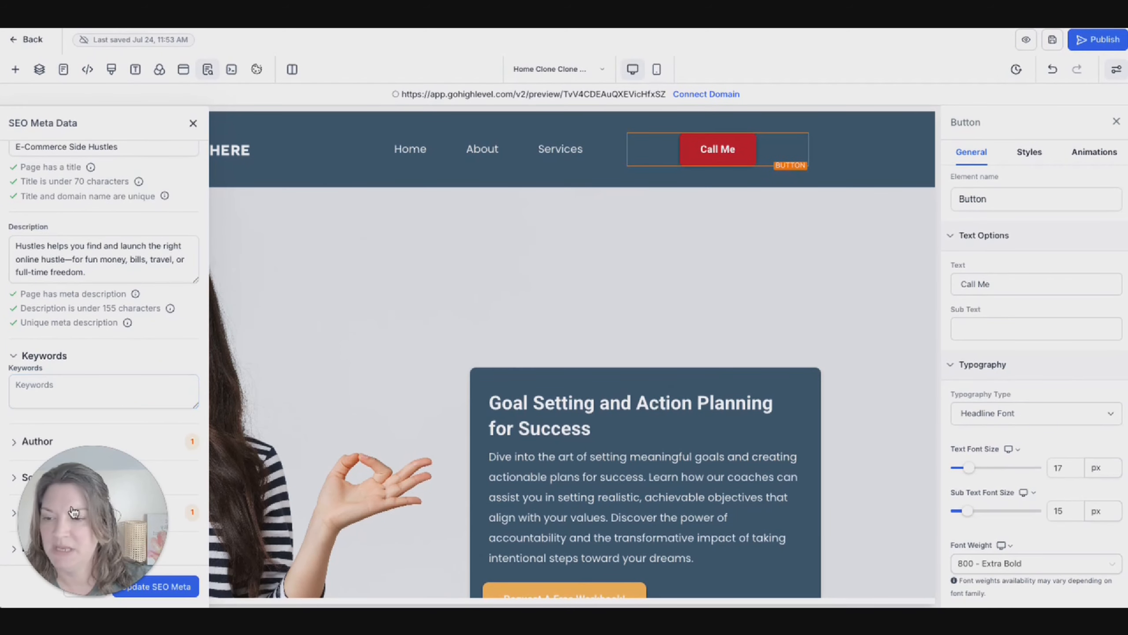
drag(80, 509, 297, 504)
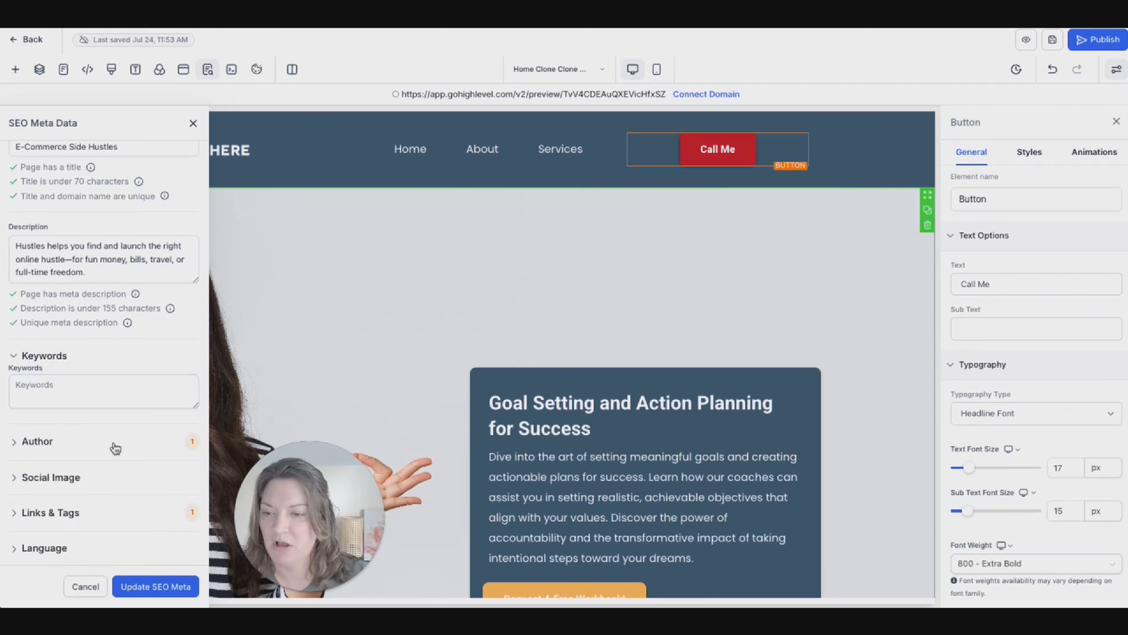
click(60, 442)
scroll(54, 469, down, 2)
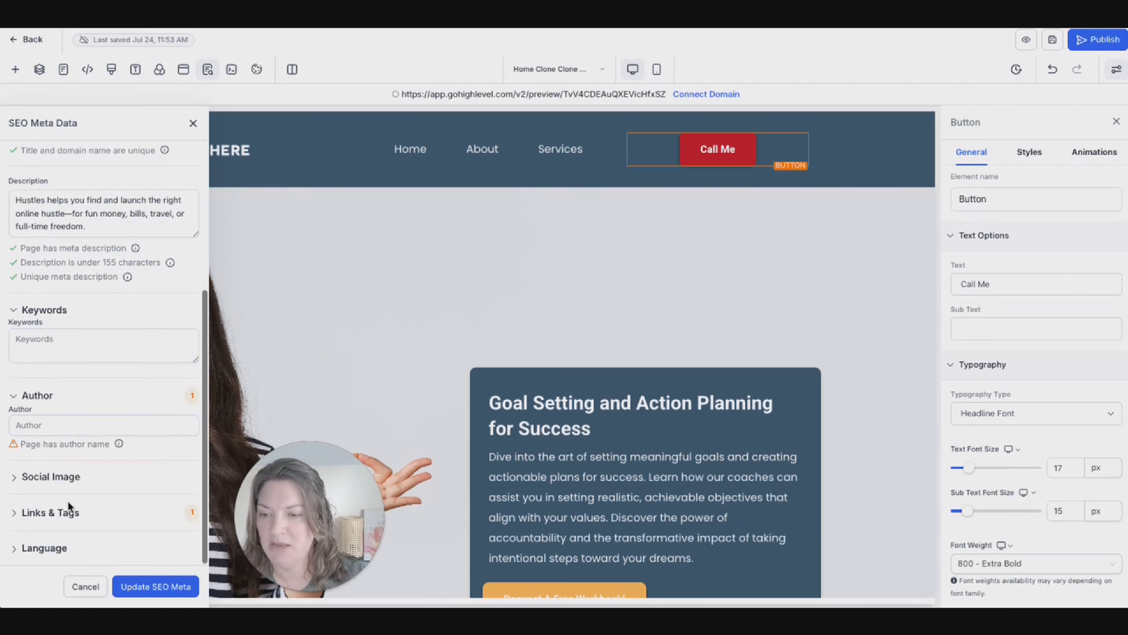
click(52, 473)
scroll(59, 480, down, 1)
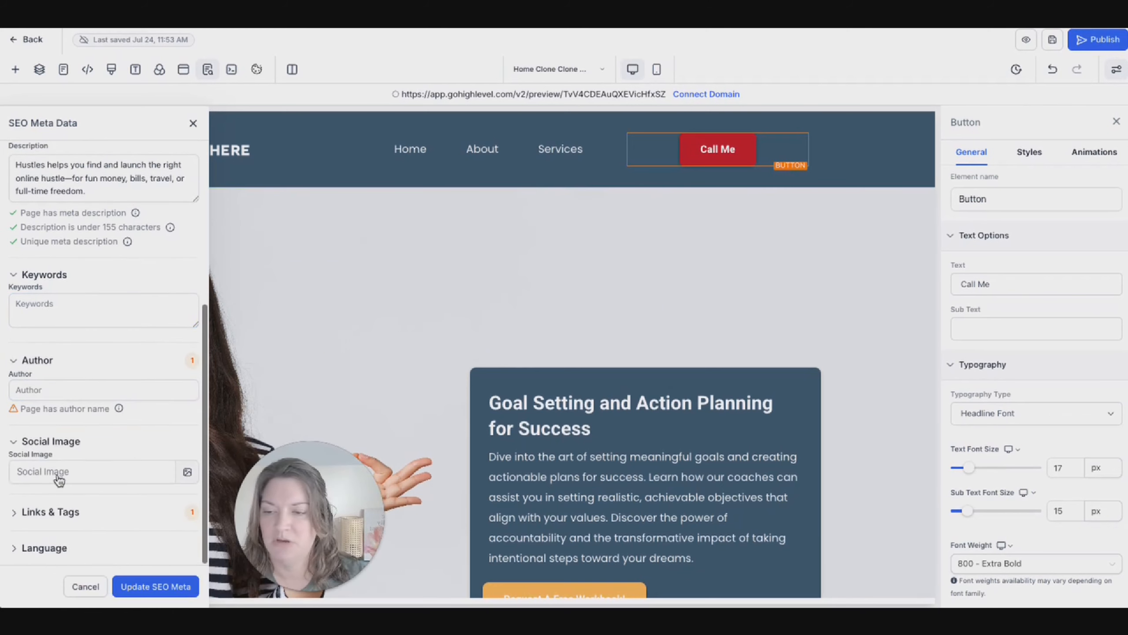
click(50, 511)
scroll(53, 511, down, 2)
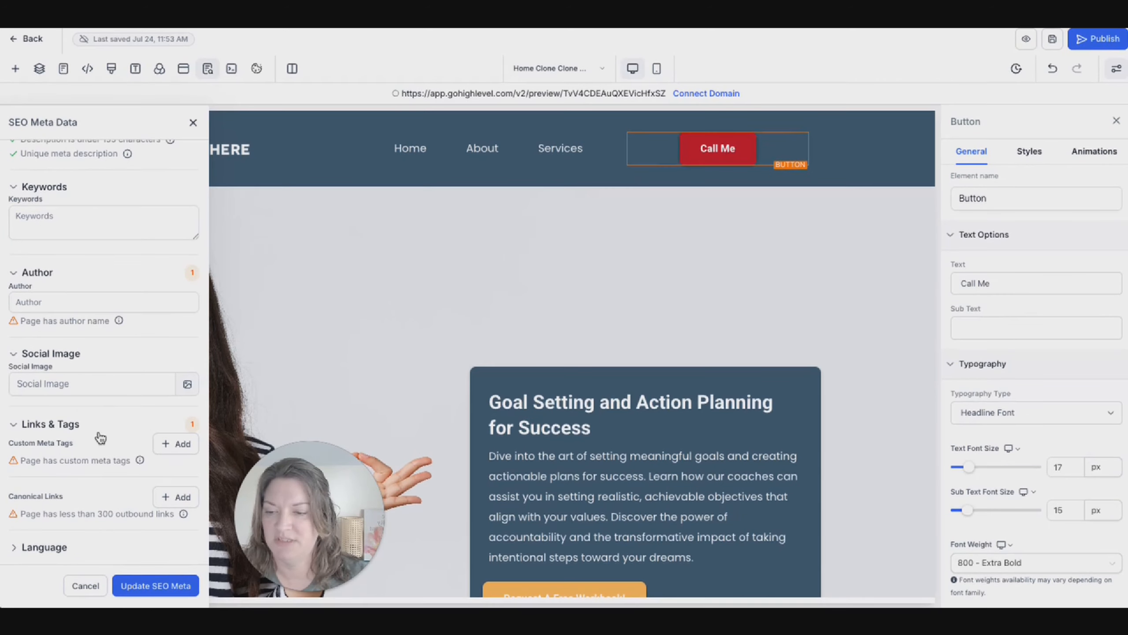
Apply the updated SEO meta data and save the page.
click(156, 586)
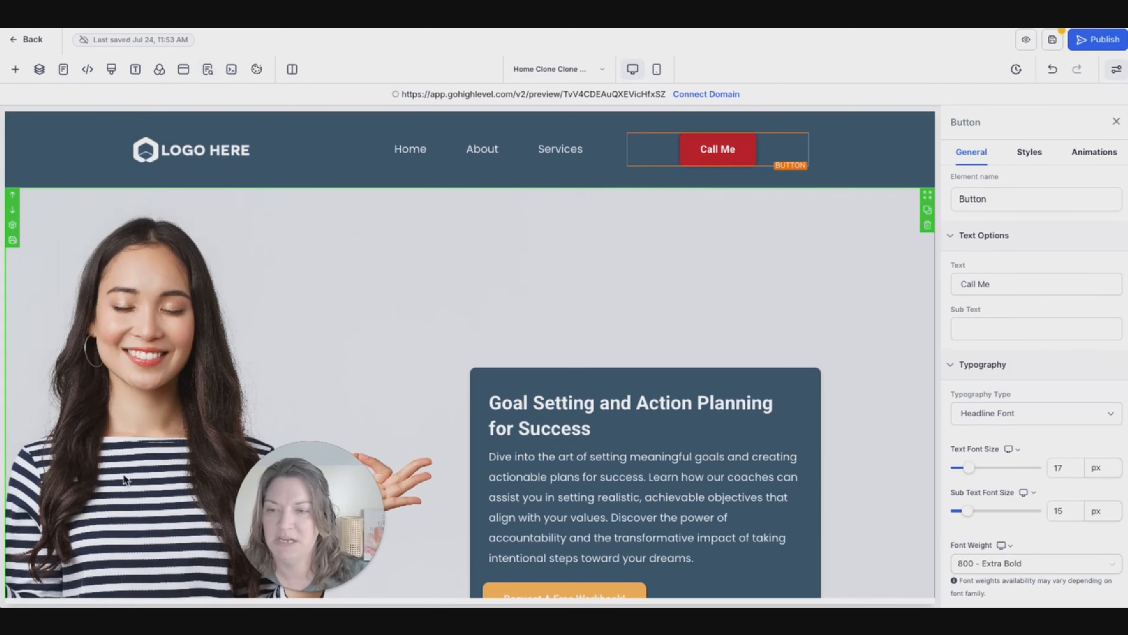
click(1054, 41)
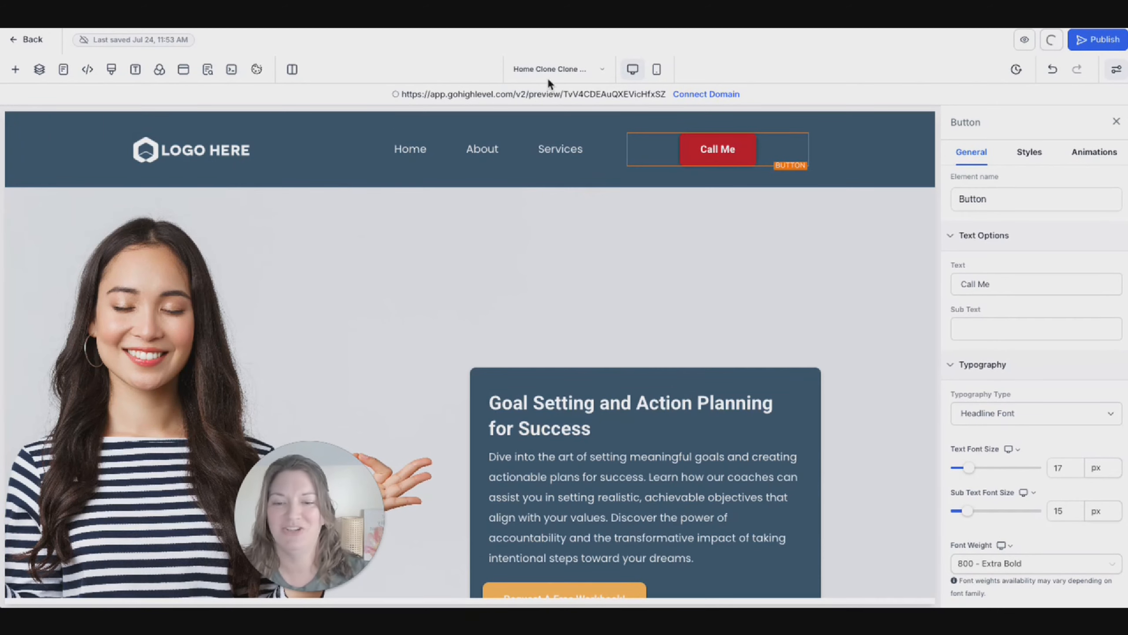
drag(351, 532, 103, 547)
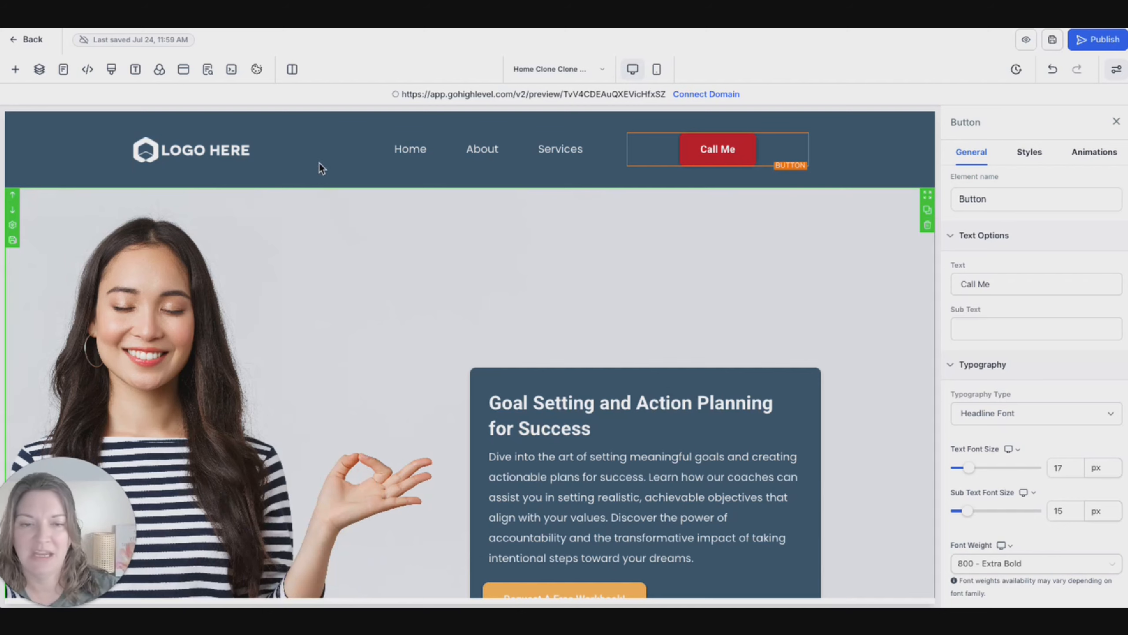
Change the header section's background color, trying yellow before settling on Indigo (#757BBD).
click(47, 179)
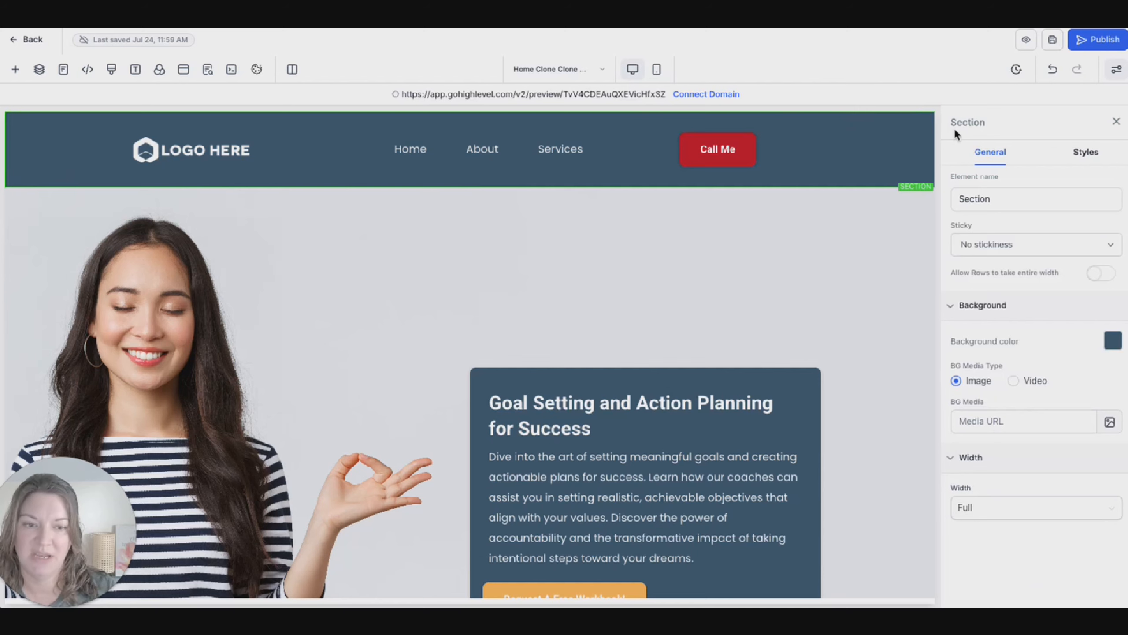
click(1114, 342)
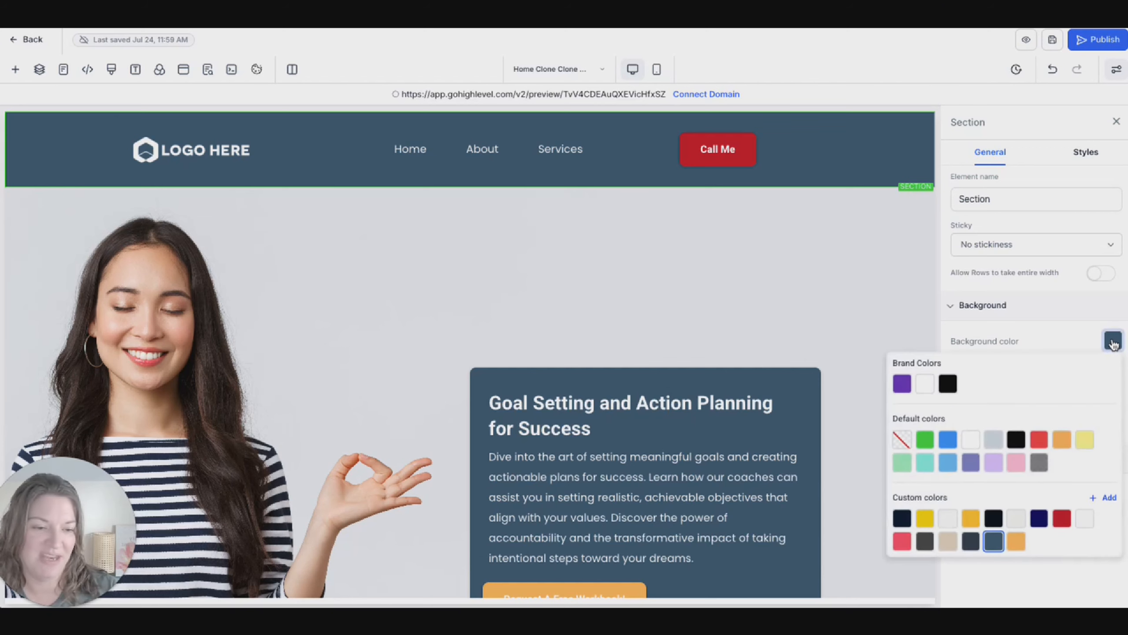
click(1091, 440)
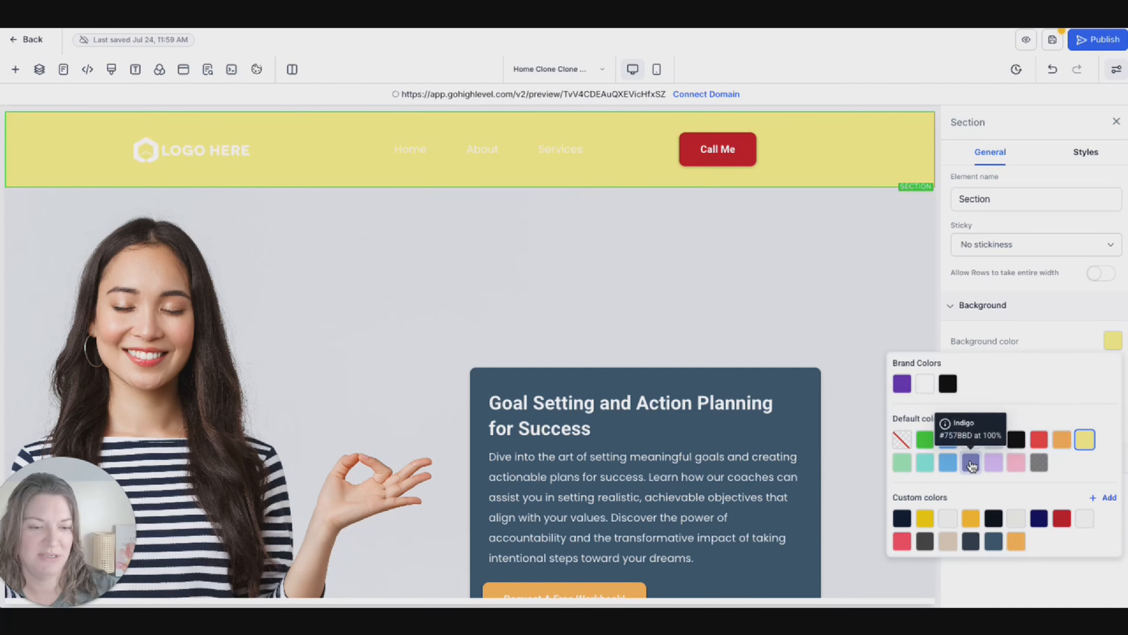
click(969, 463)
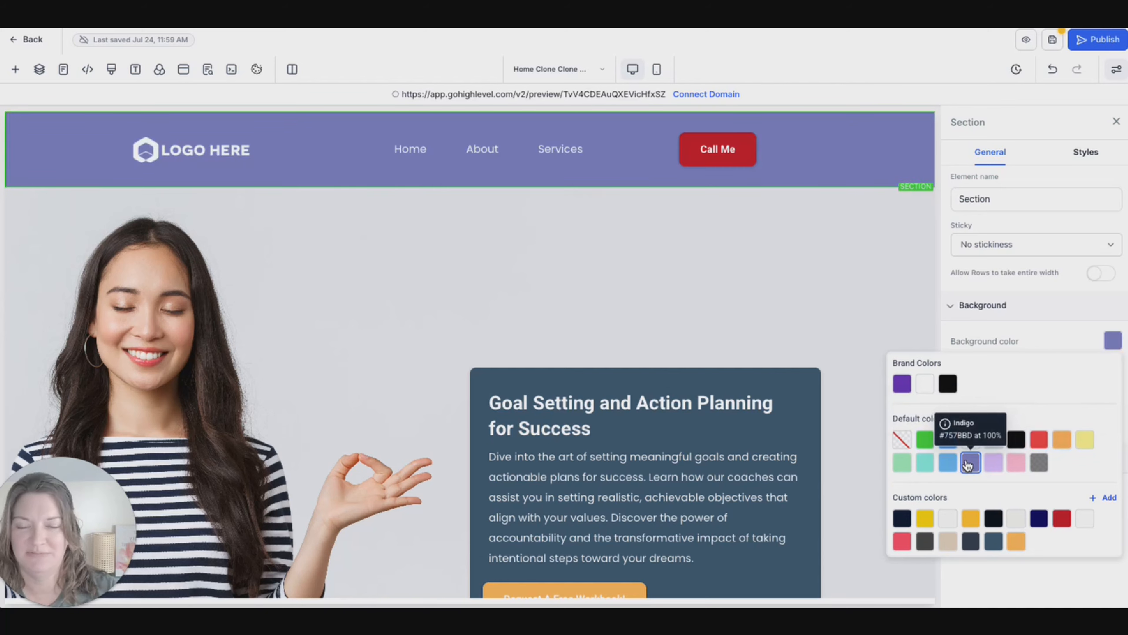
Replace the hero card's sub headline paragraph with "Want to have some fun money?".
scroll(841, 317, down, 1)
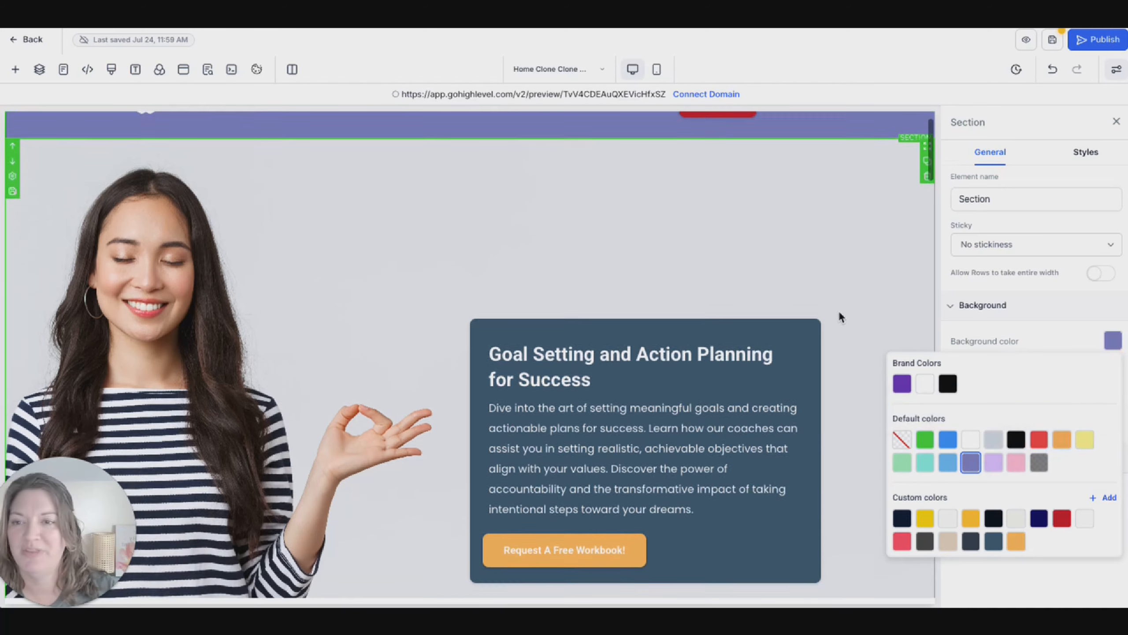
scroll(602, 378, down, 2)
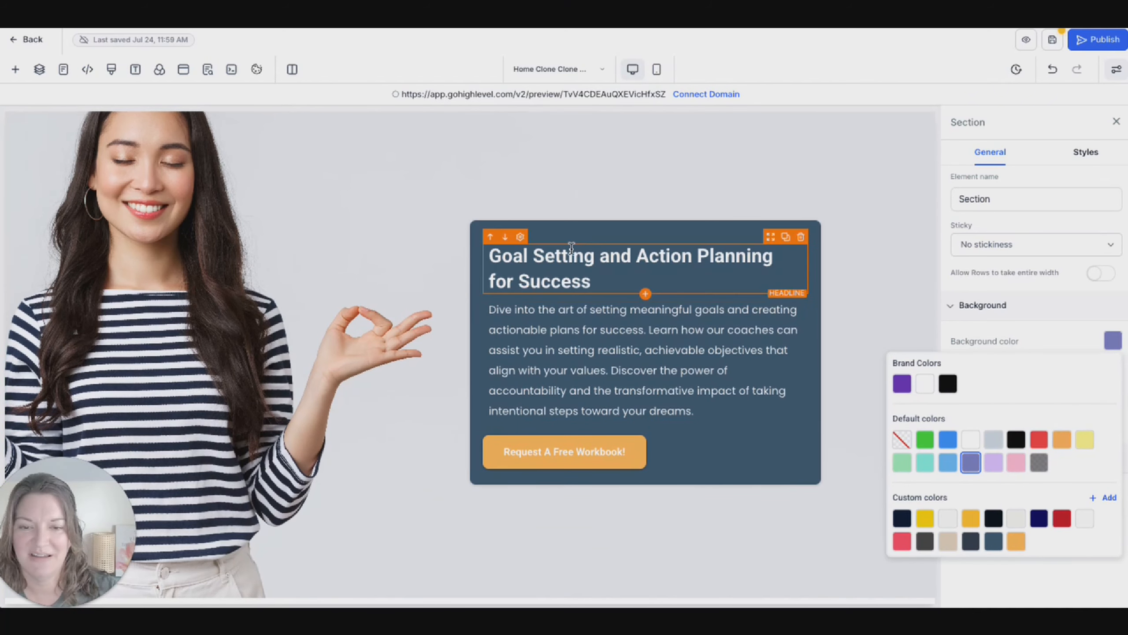
click(560, 366)
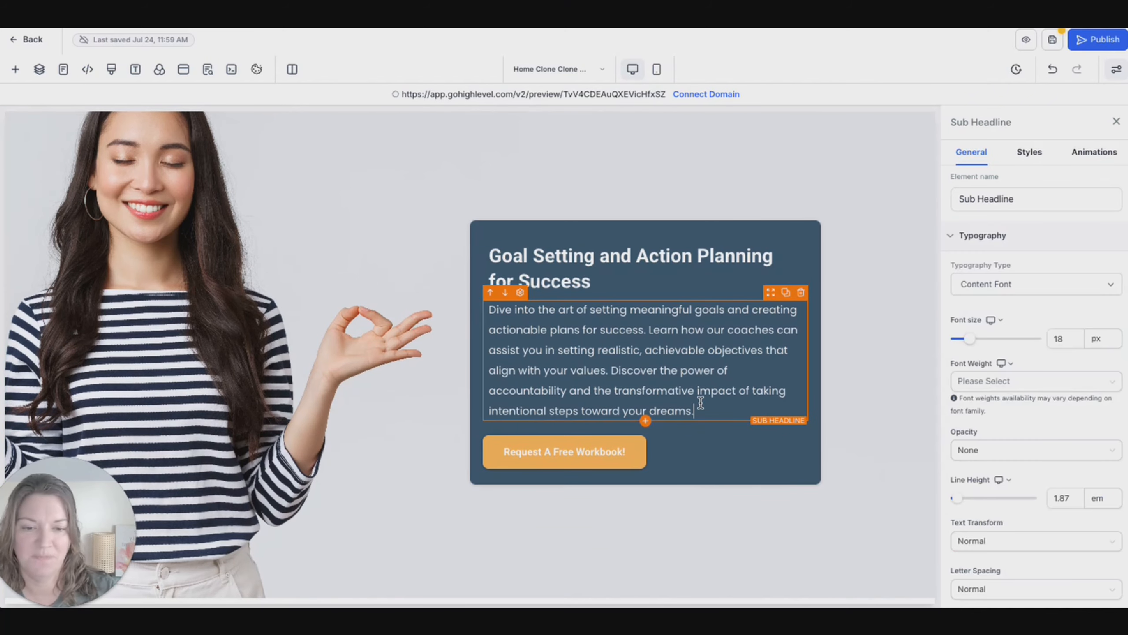
drag(699, 411, 481, 312)
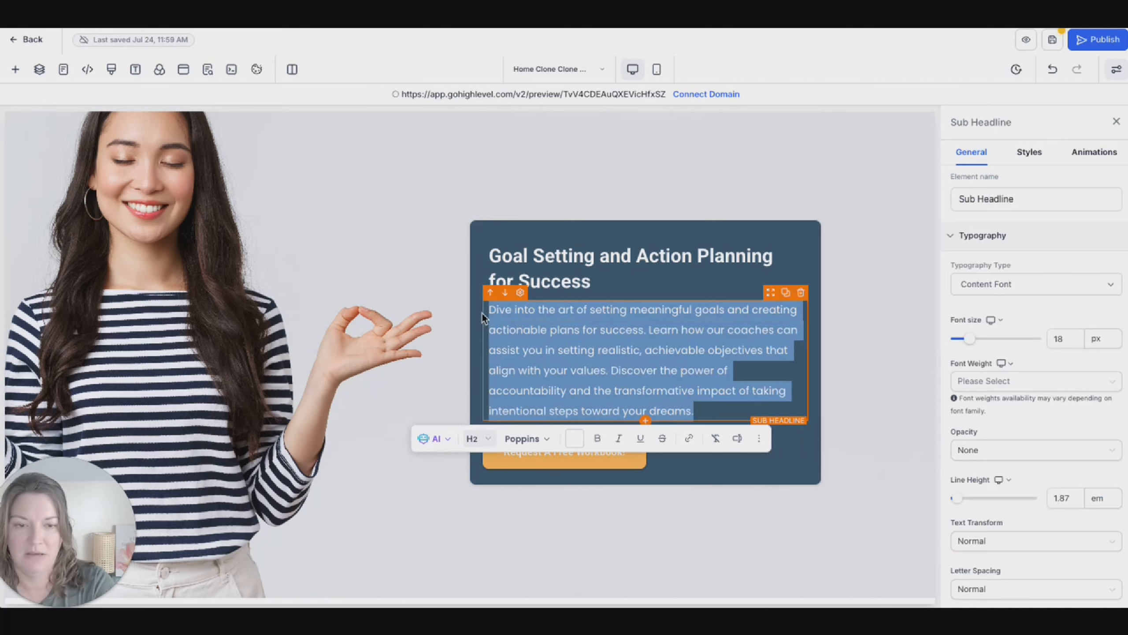
text(Want to have some fun money?)
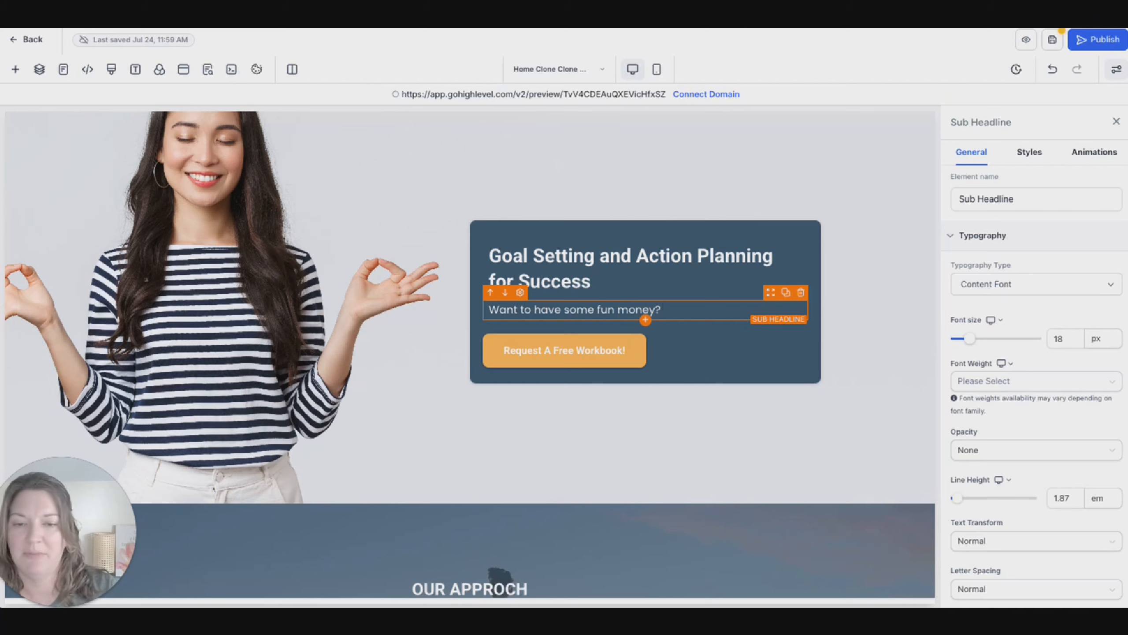
Review the general and style settings of the "Request A Free Workbook!" button and center-align it in the hero card.
click(542, 354)
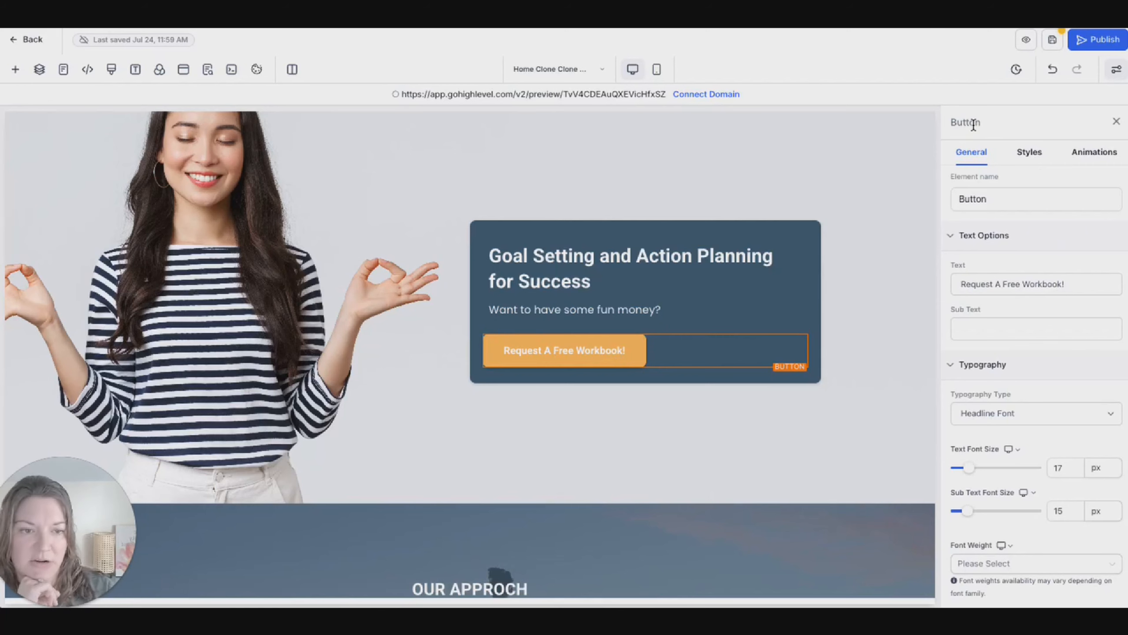
scroll(996, 165, down, 2)
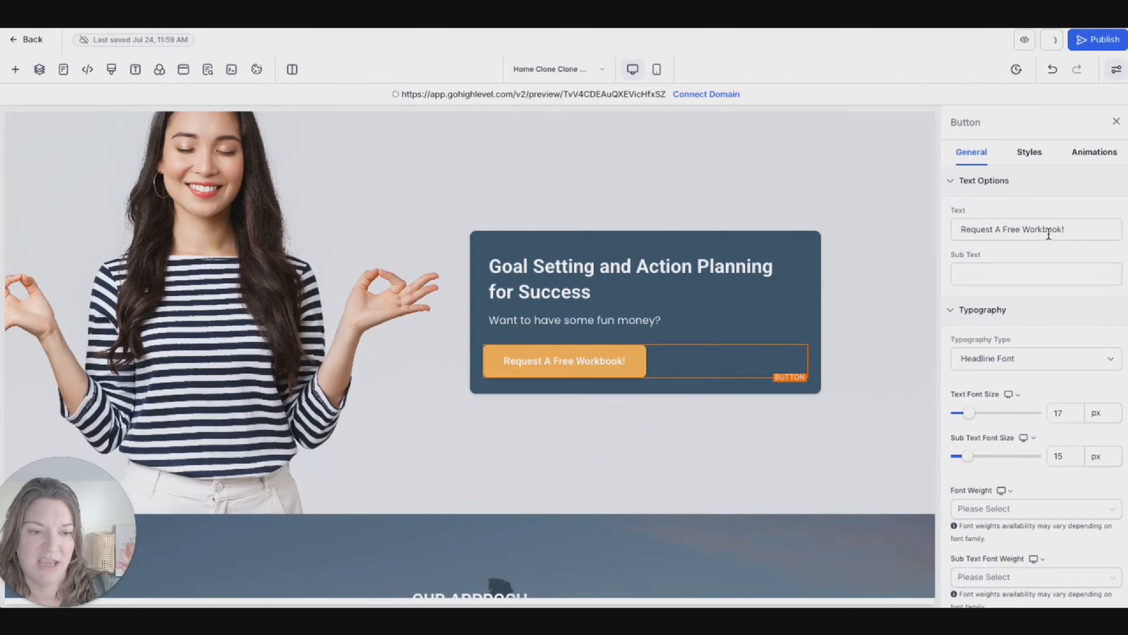
scroll(1049, 233, down, 3)
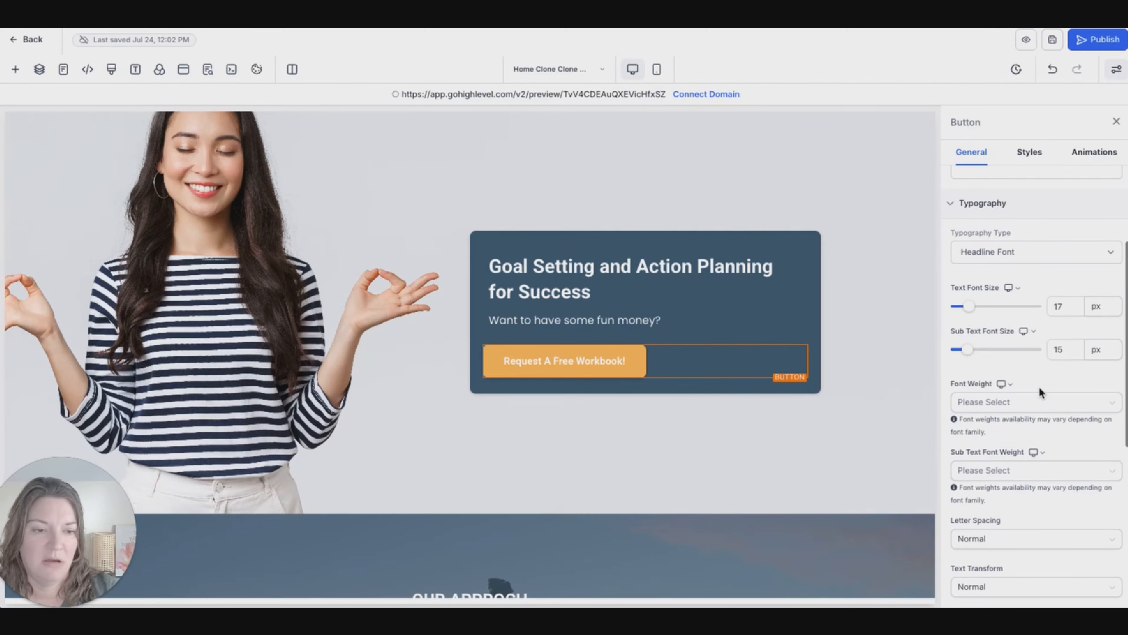
scroll(1037, 387, down, 2)
scroll(1028, 334, down, 2)
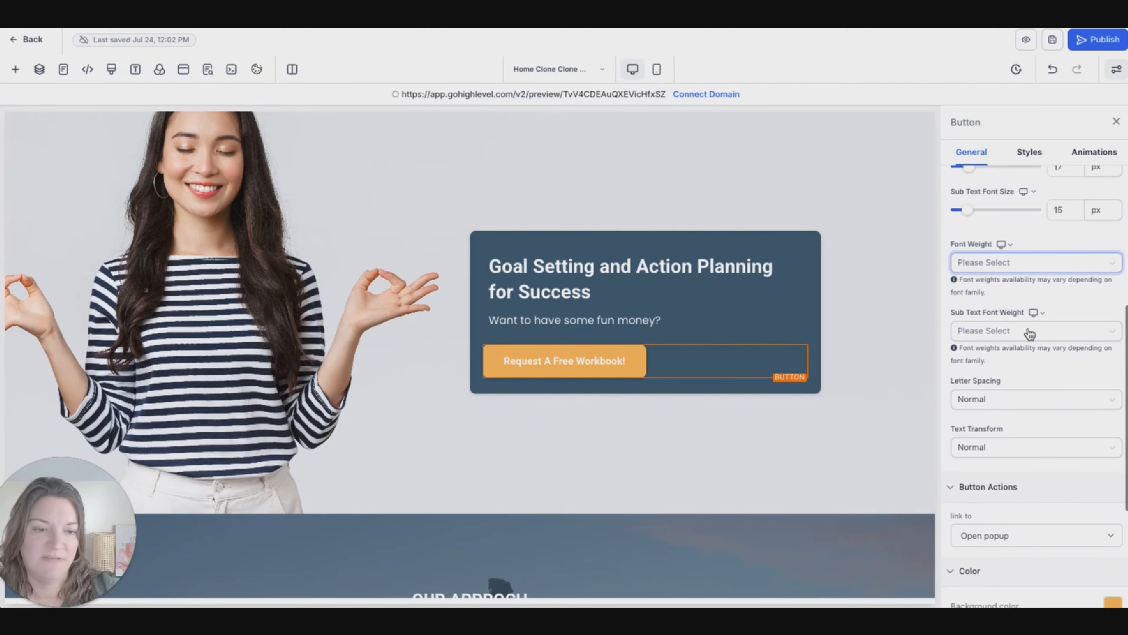
scroll(1029, 333, down, 4)
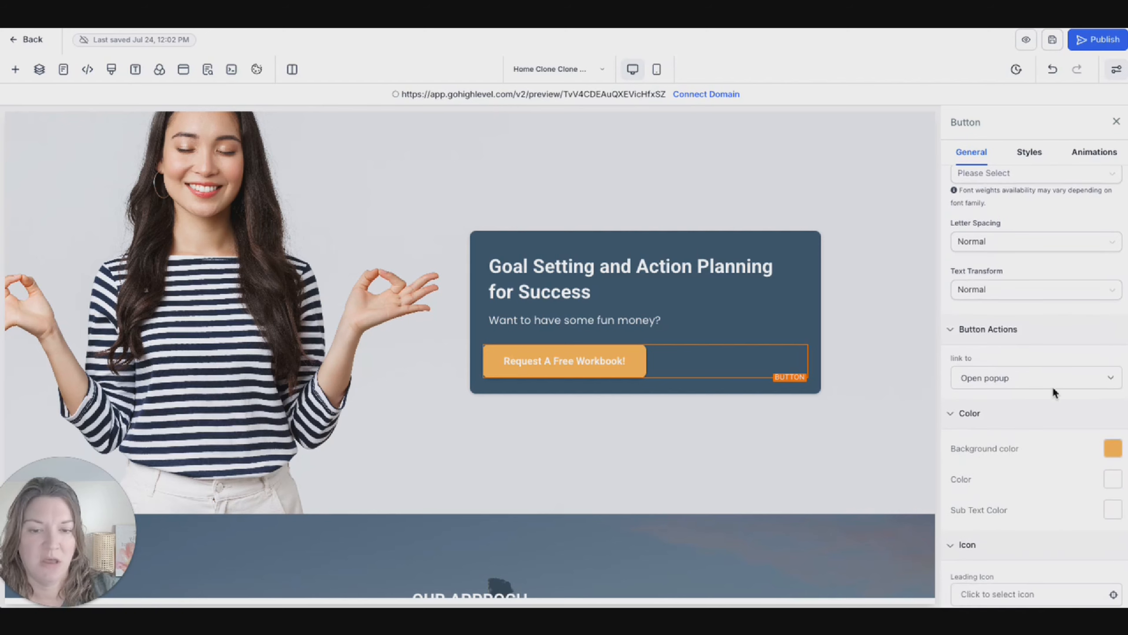
scroll(1058, 333, up, 8)
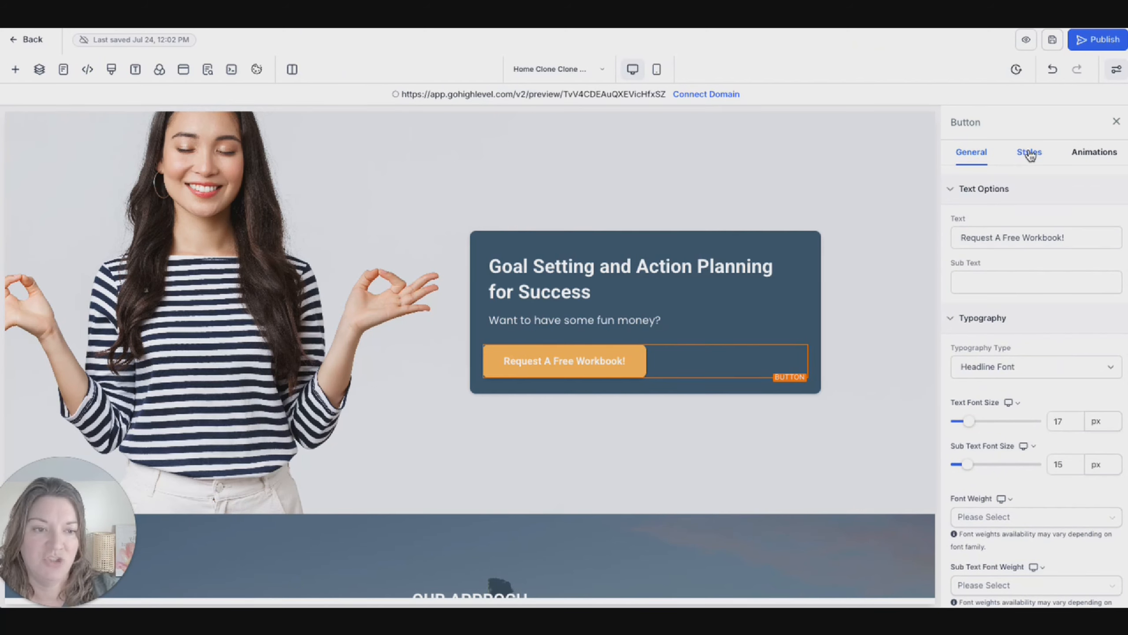
click(1029, 153)
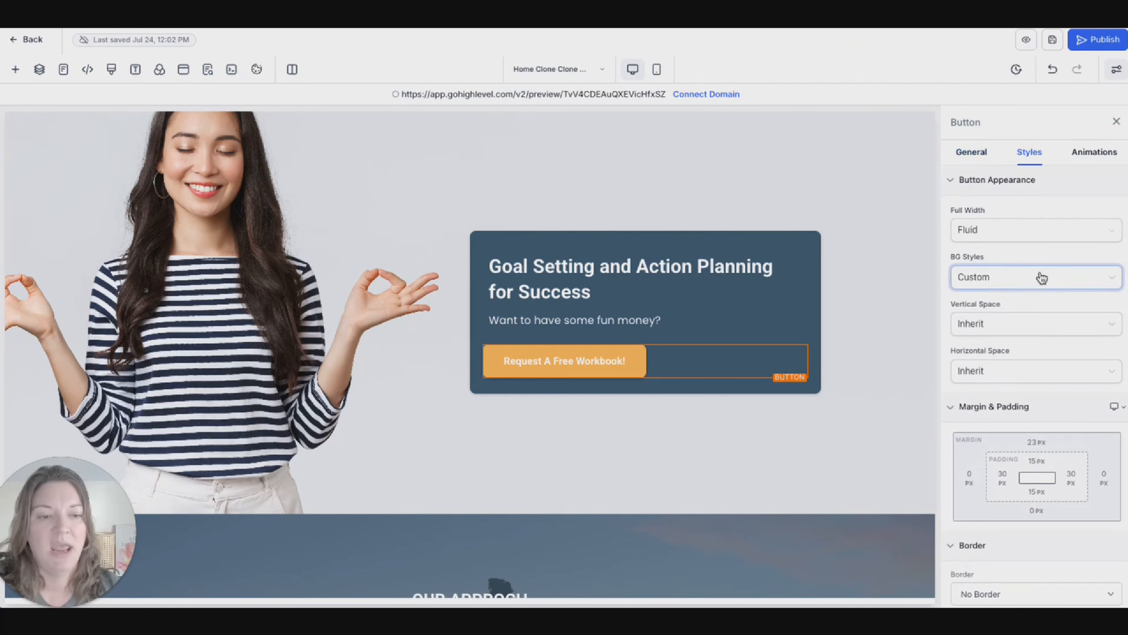
scroll(1041, 277, down, 3)
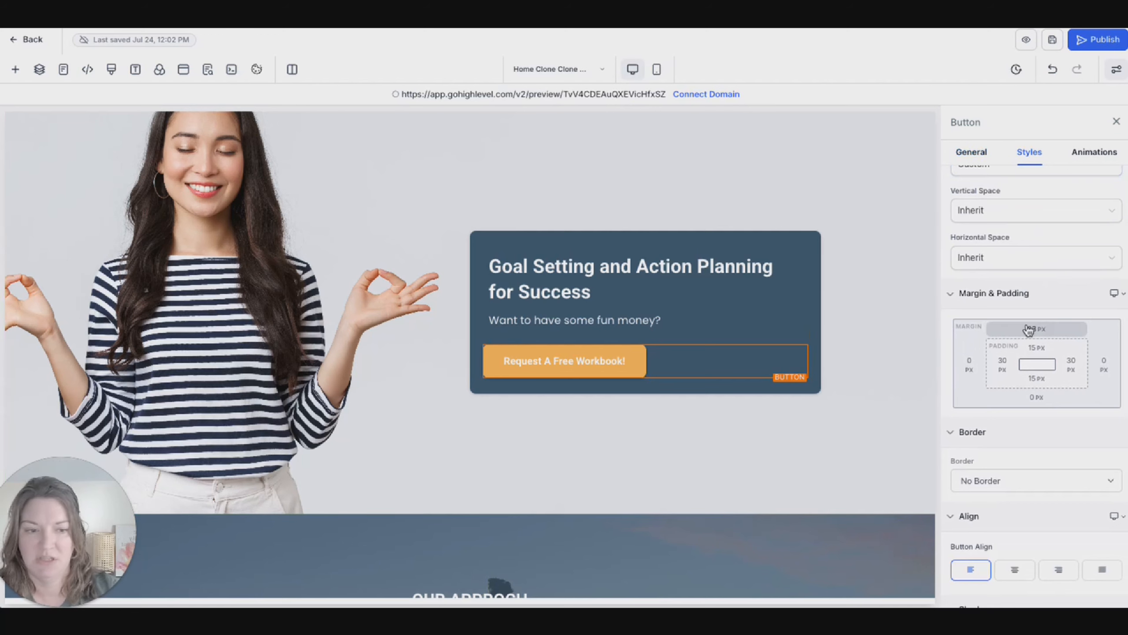
scroll(1028, 330, down, 5)
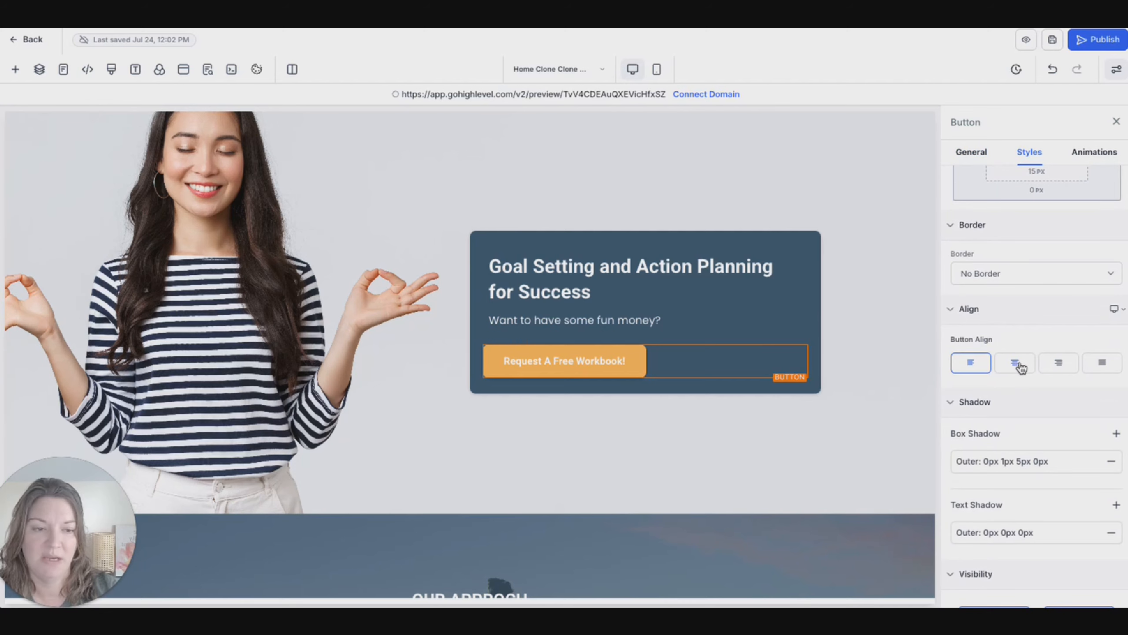
click(1016, 363)
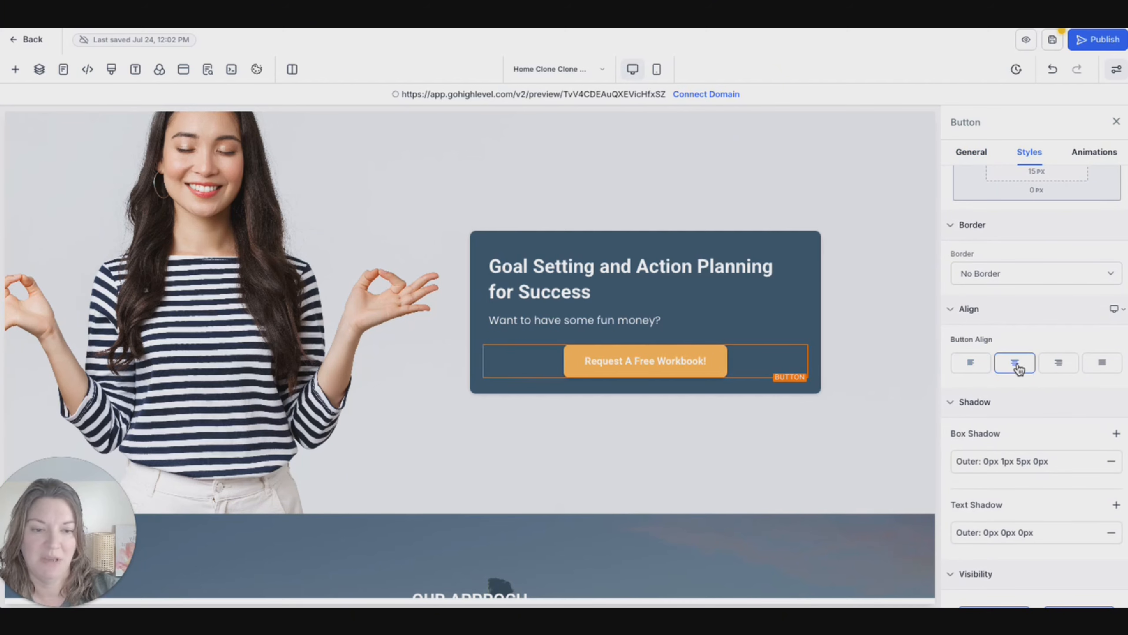
Replace the hero section's background image with the stored photo of a smiling woman in front of pink blossom trees.
click(883, 221)
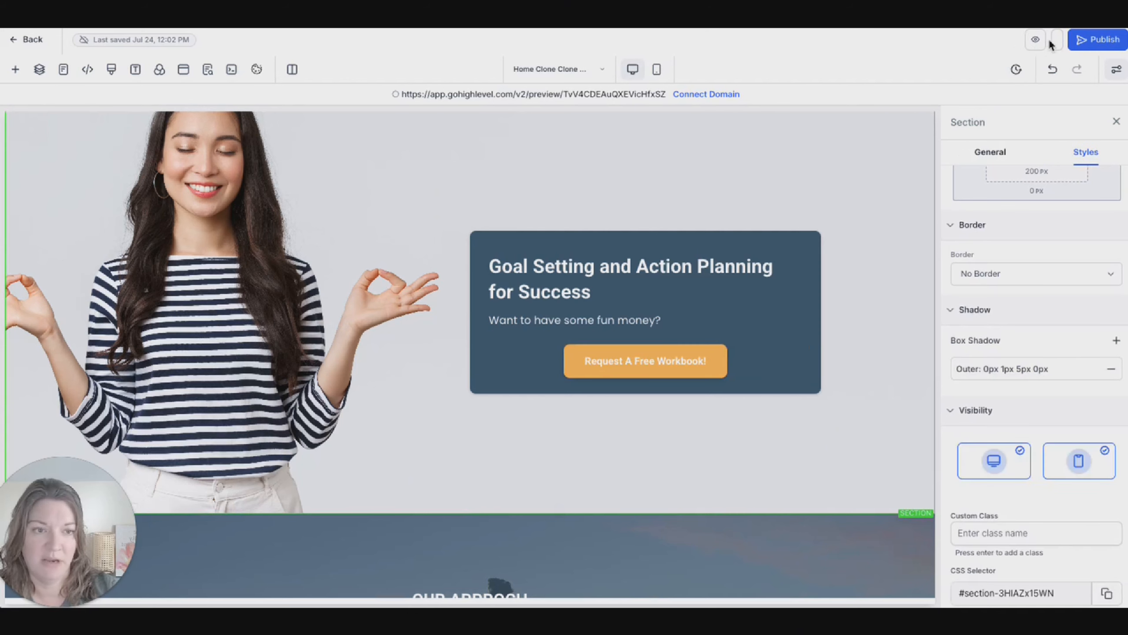
scroll(208, 294, up, 2)
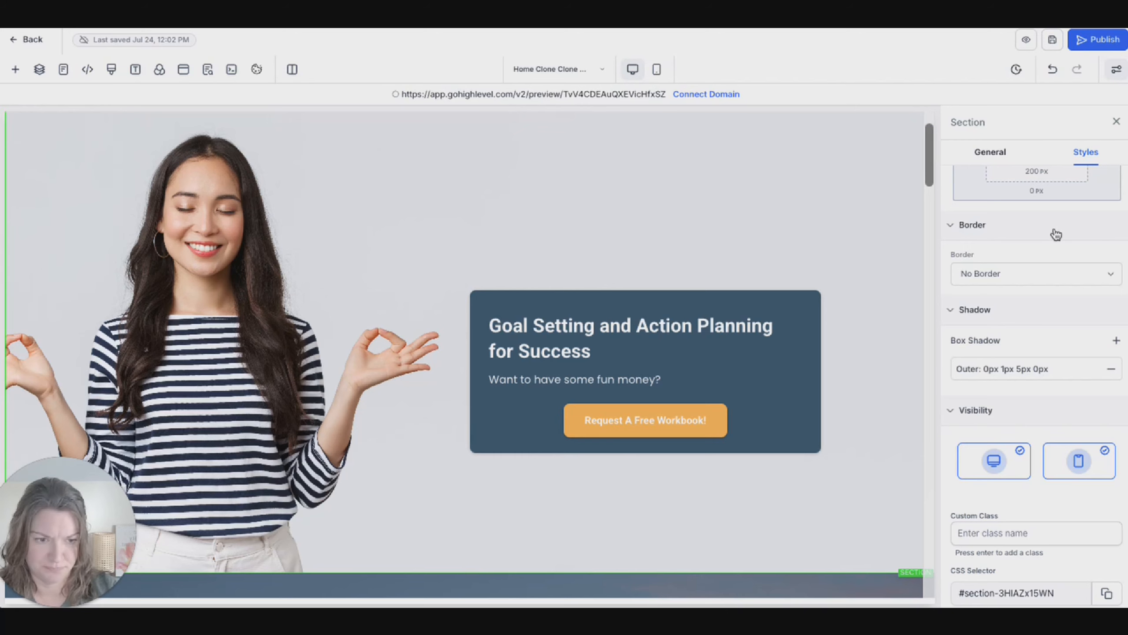
scroll(1056, 234, up, 2)
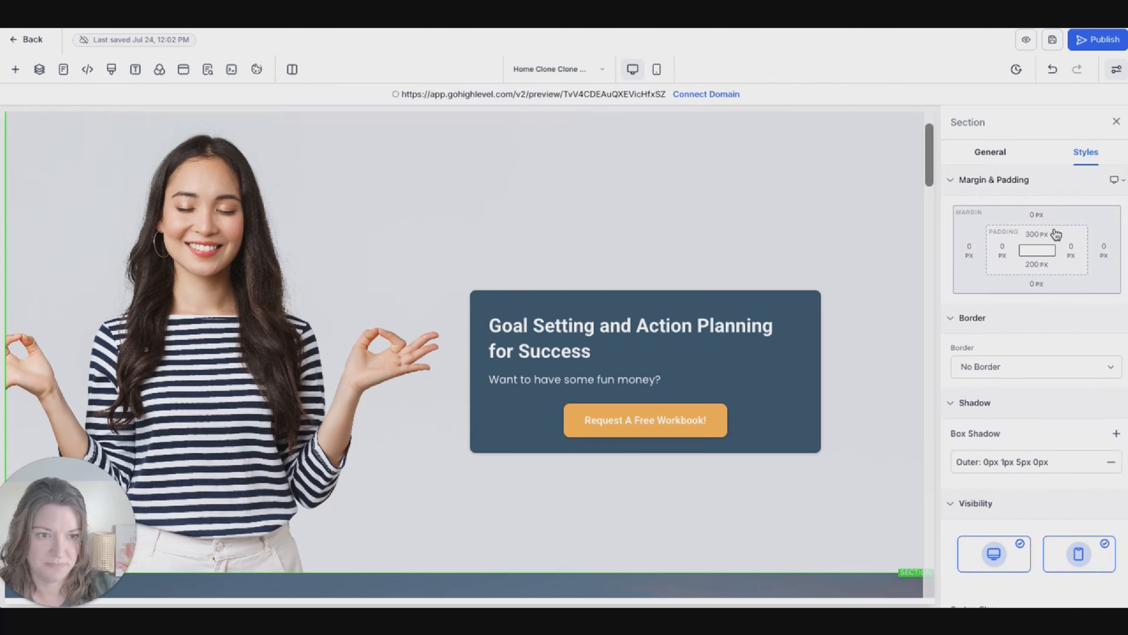
scroll(1057, 234, down, 3)
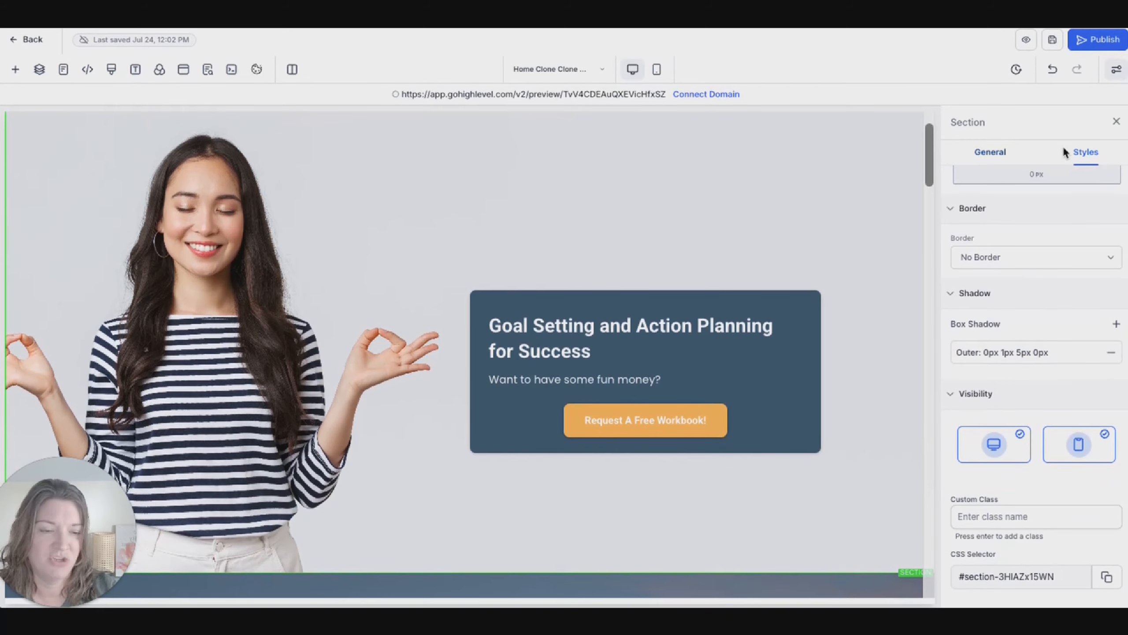
click(993, 153)
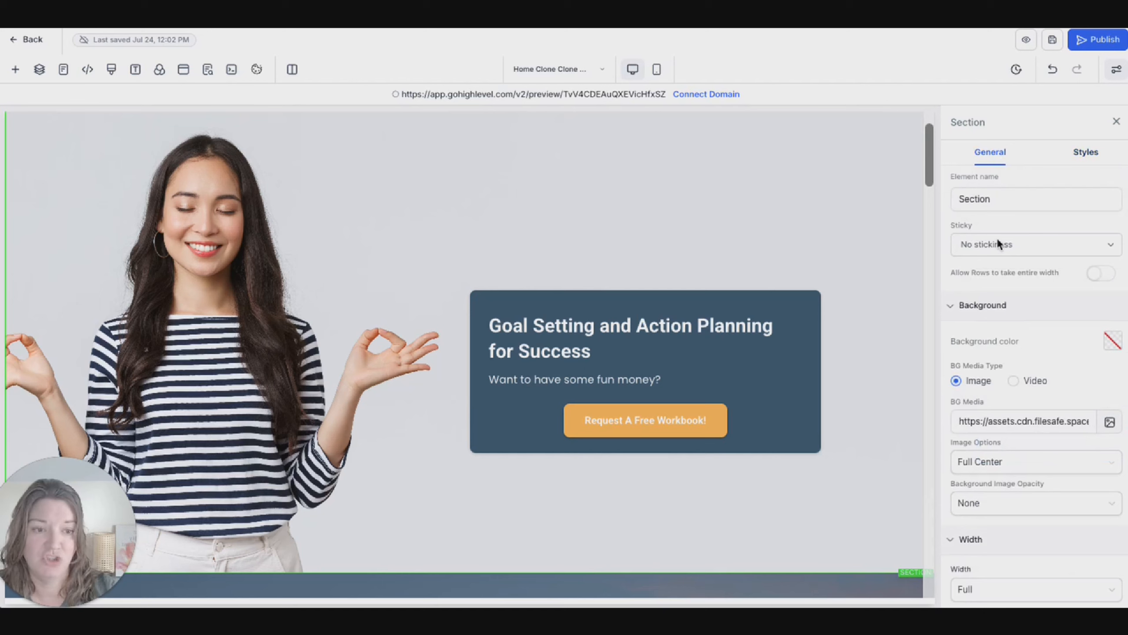
scroll(997, 238, down, 1)
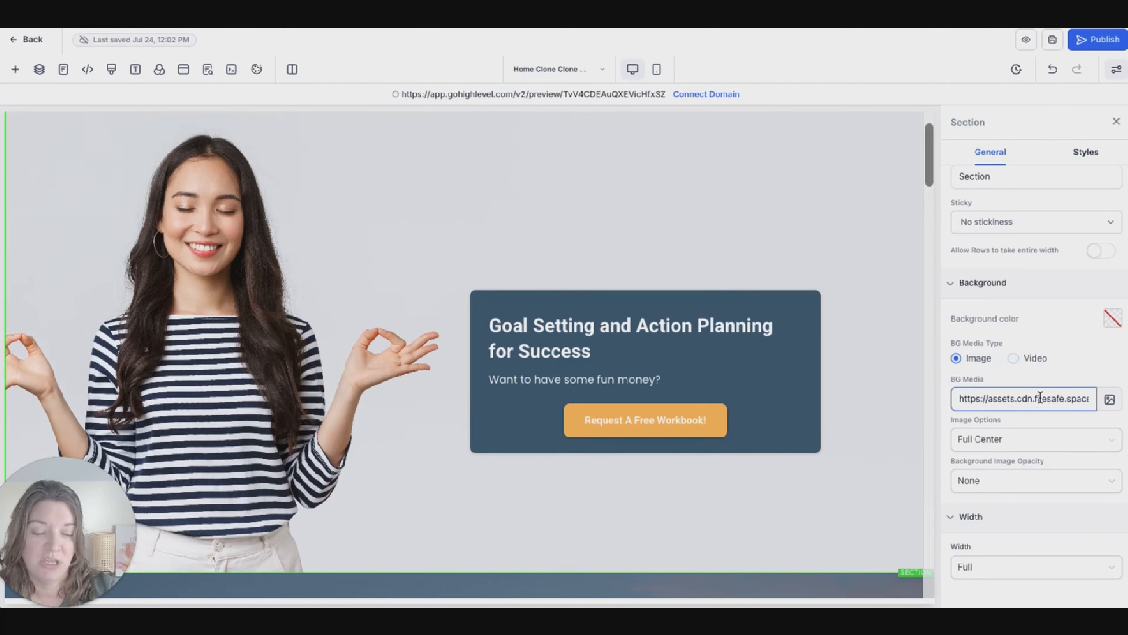
click(1111, 401)
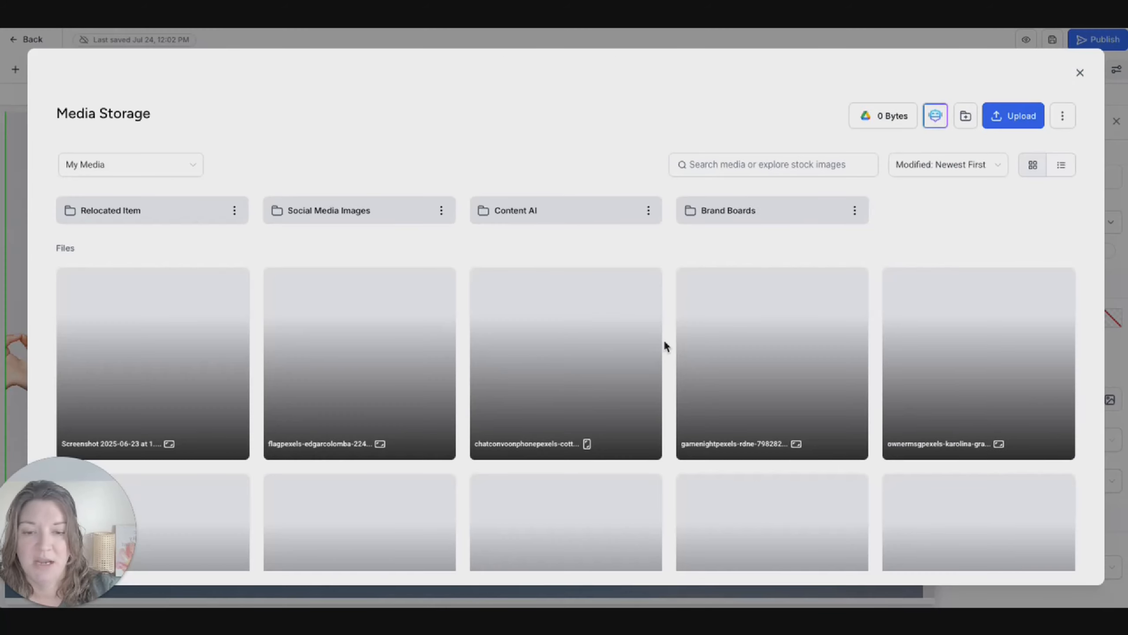
scroll(622, 397, down, 10)
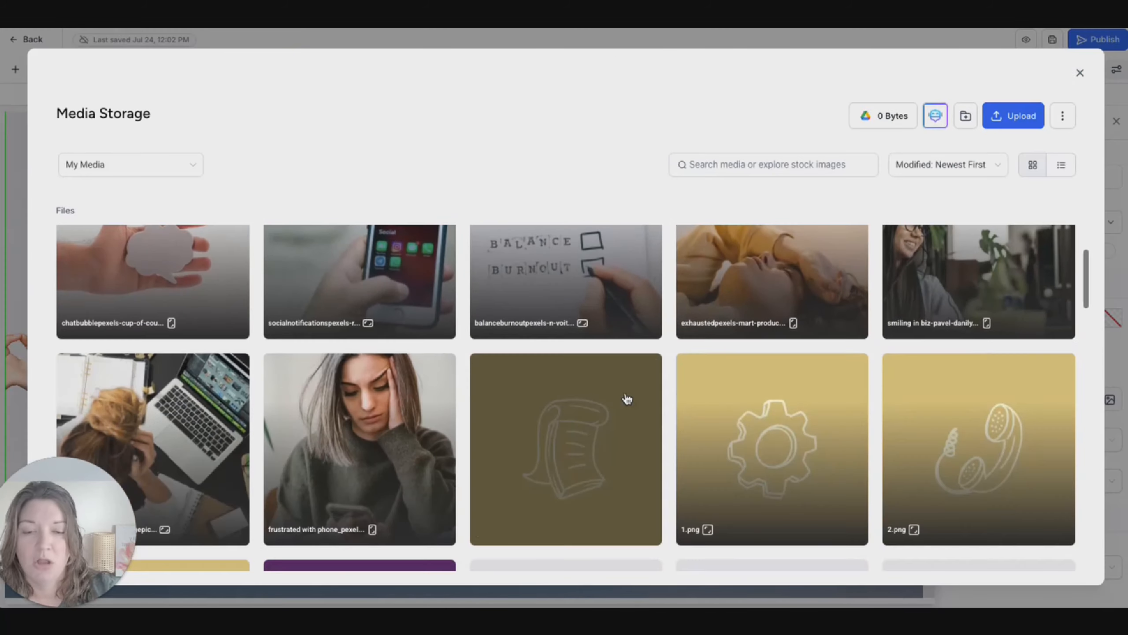
scroll(627, 398, down, 15)
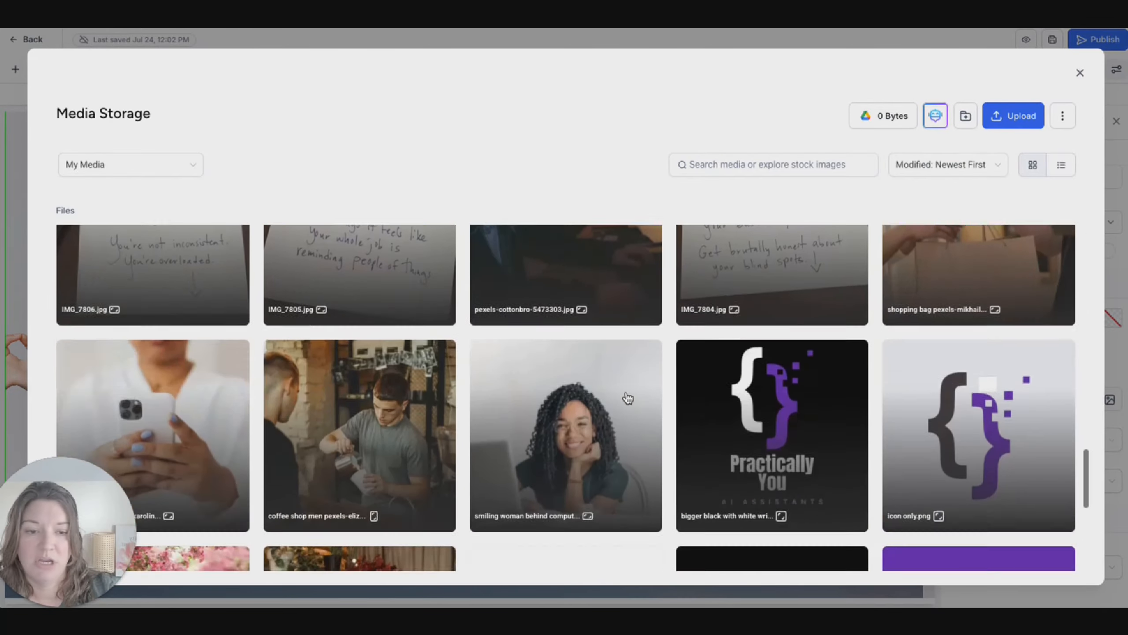
scroll(628, 398, down, 3)
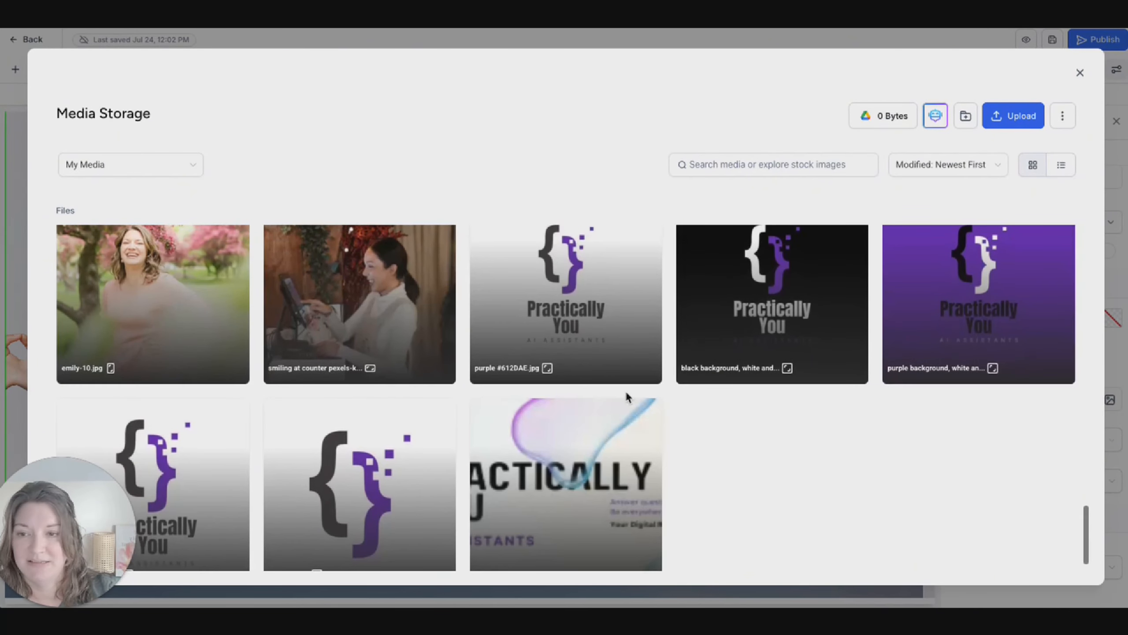
scroll(189, 309, up, 2)
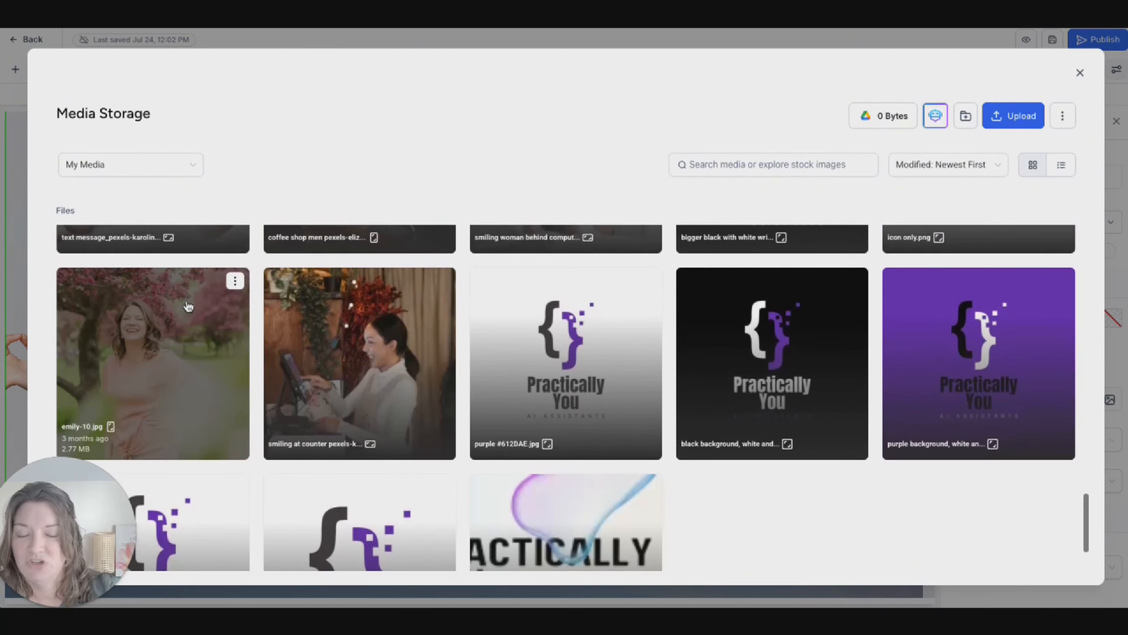
click(191, 348)
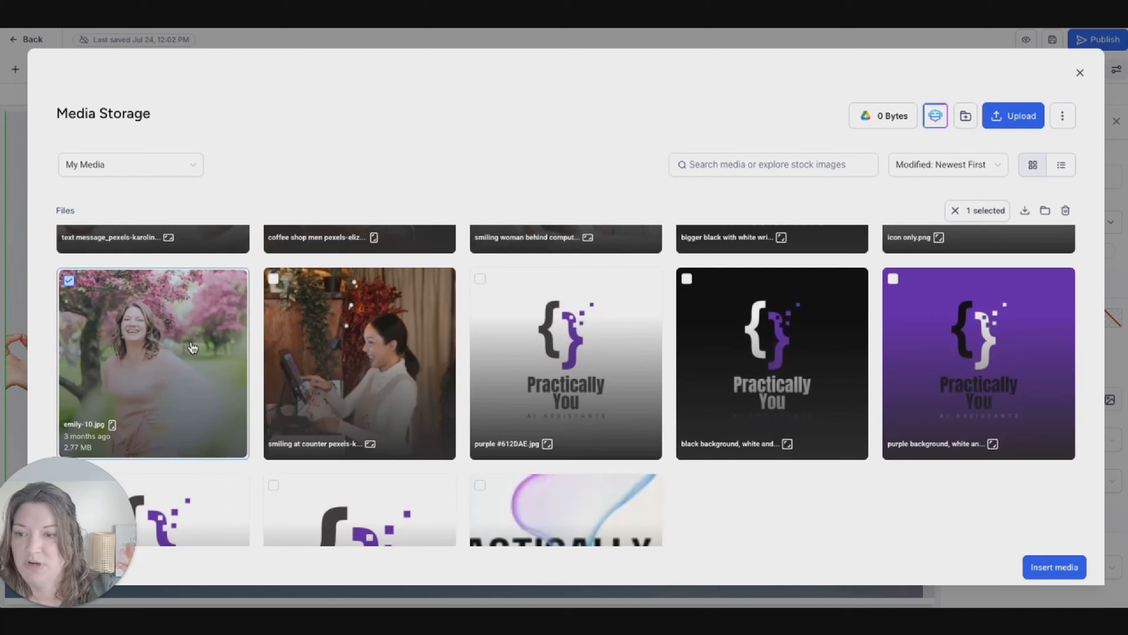
click(1054, 567)
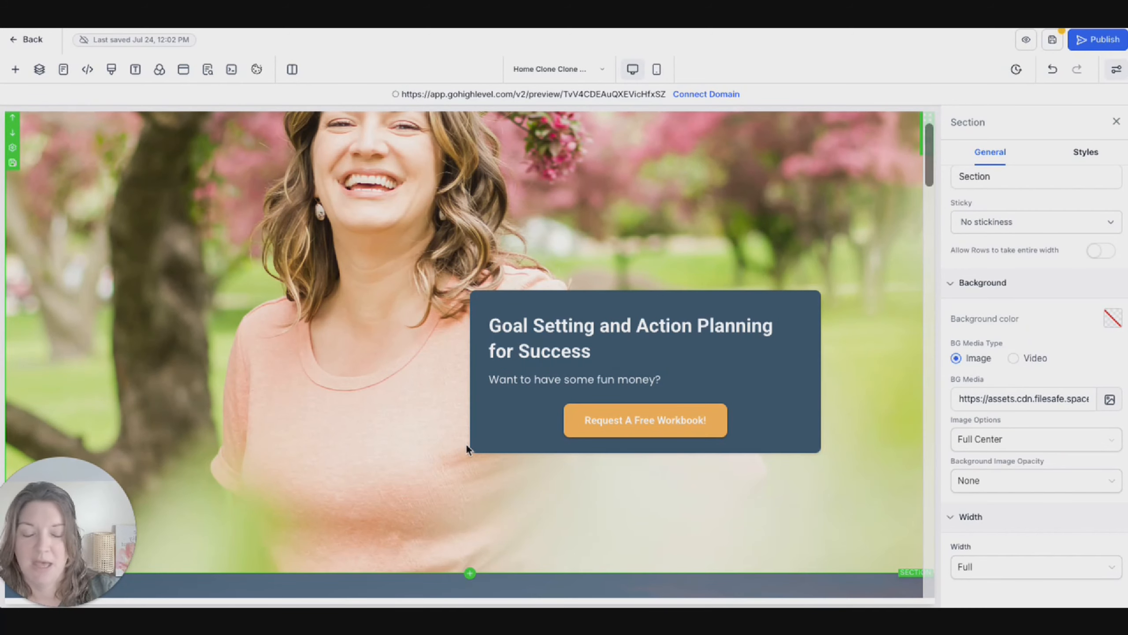
Check how the hero background photo fits below the header and set the section's width to Wide.
scroll(465, 442, up, 2)
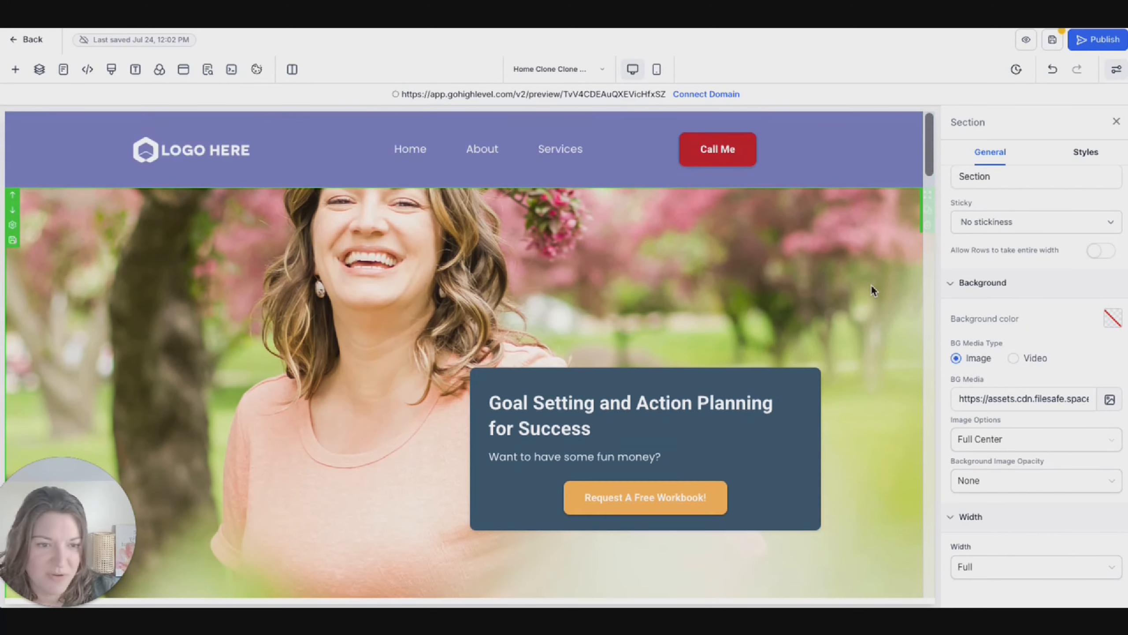
scroll(871, 283, down, 2)
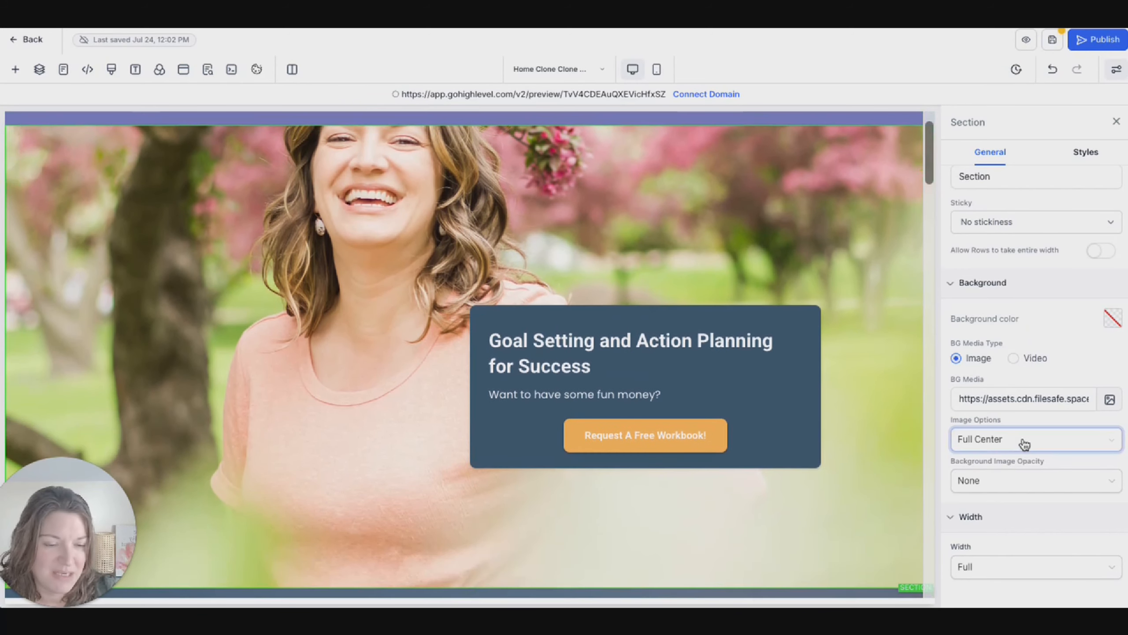
click(1024, 443)
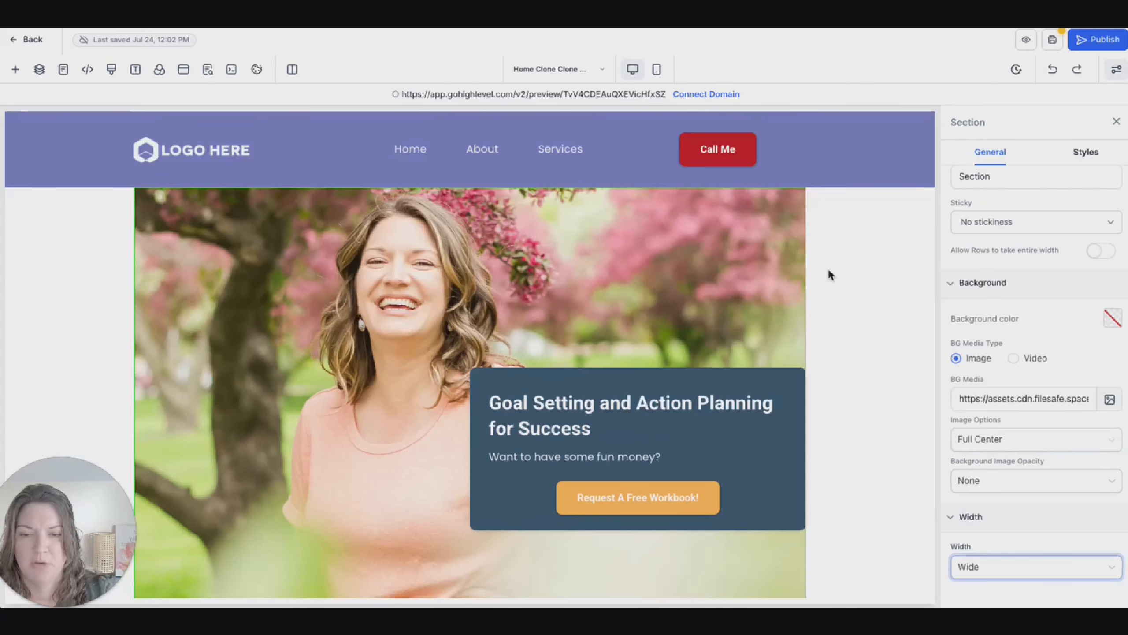
Set the hero section's background color to the dark blue custom color #345168.
scroll(920, 297, down, 3)
scroll(945, 422, up, 1)
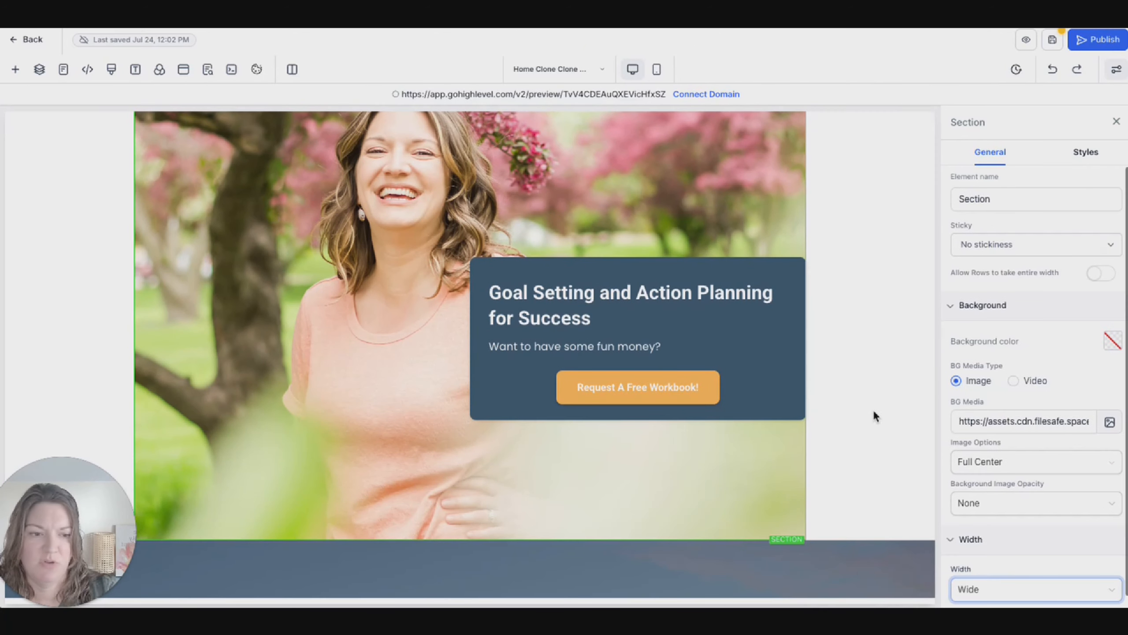
scroll(874, 417, up, 3)
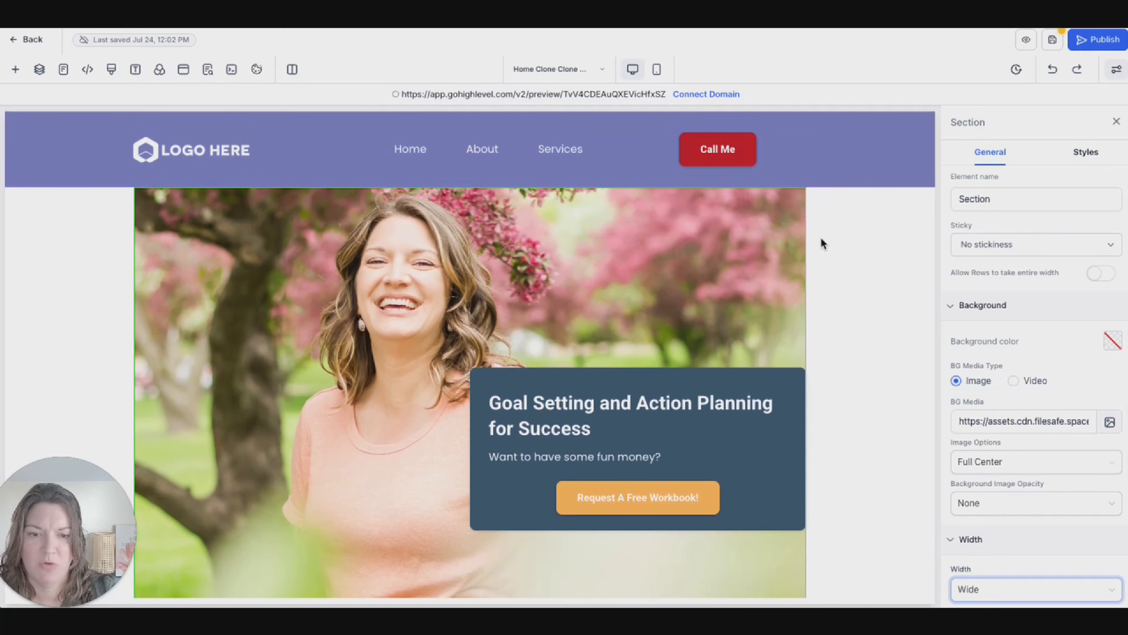
click(1113, 341)
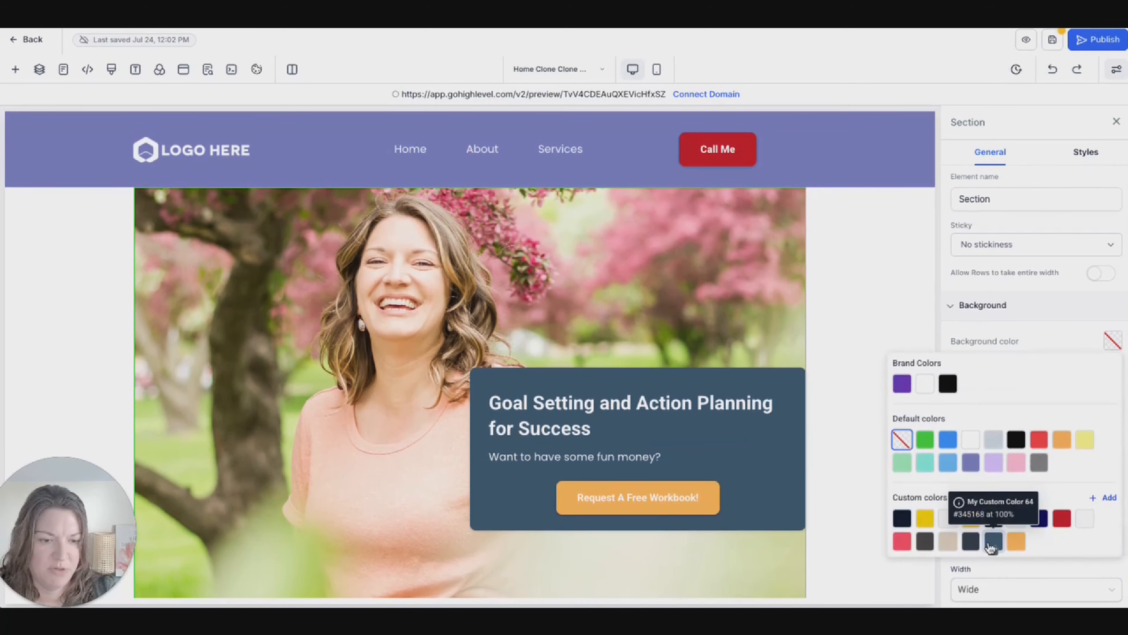
click(994, 541)
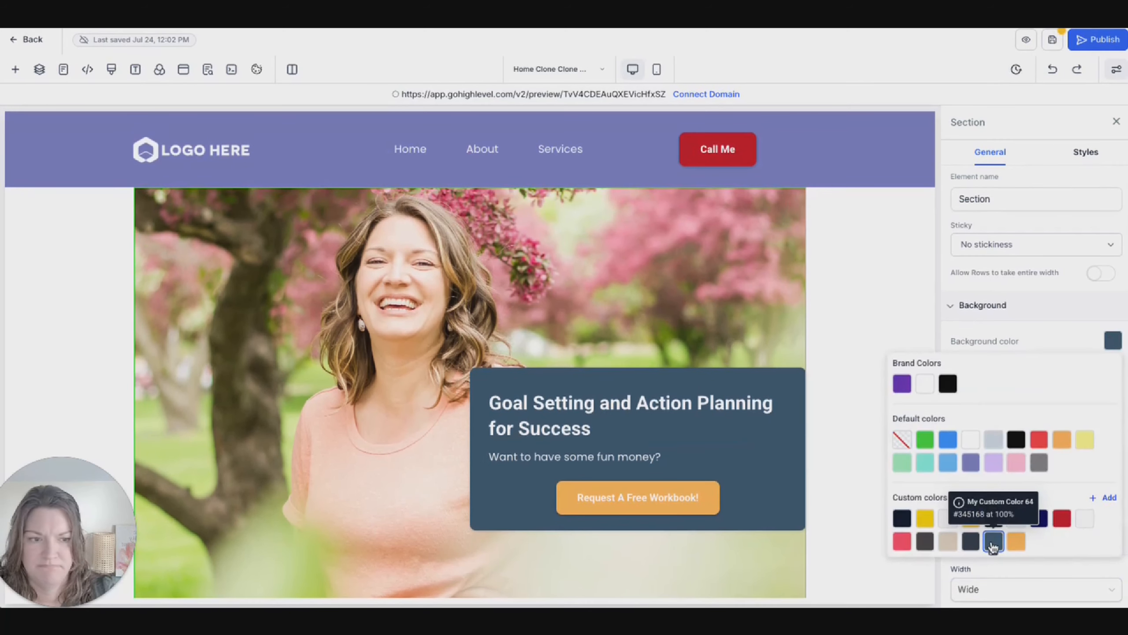
click(878, 308)
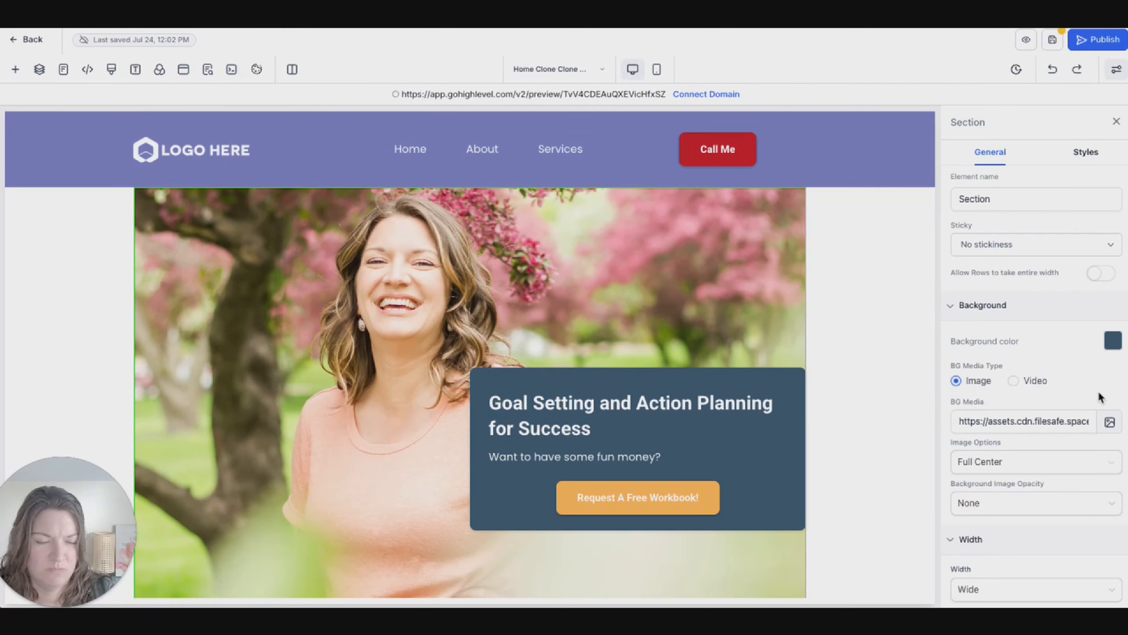
Set the header section's background color to the dark blue custom color #345168.
click(873, 155)
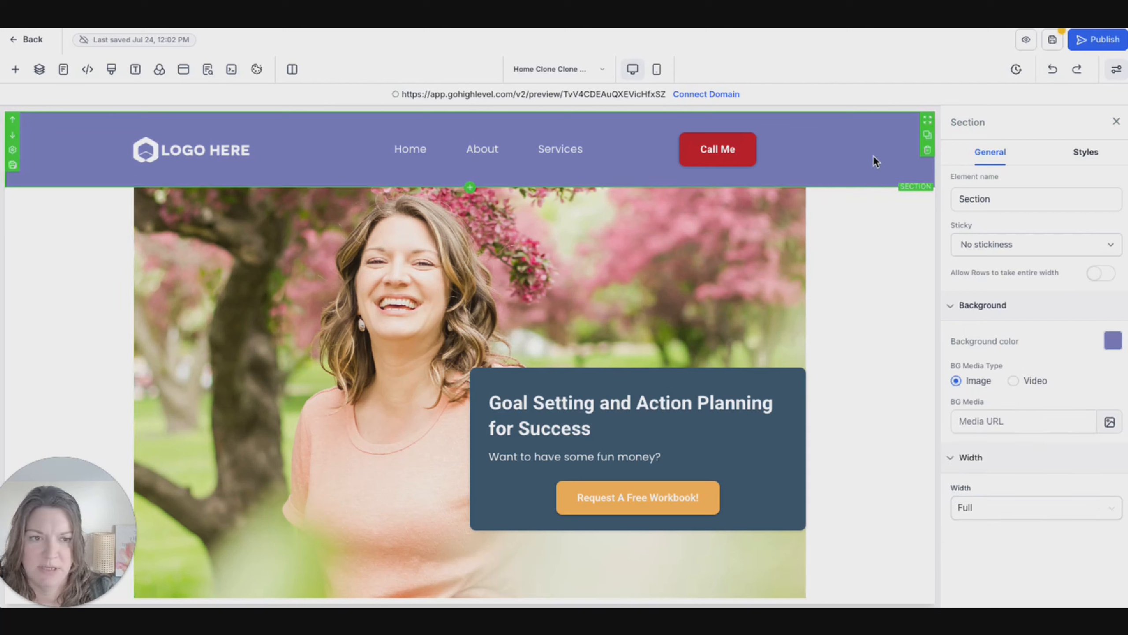
click(1113, 340)
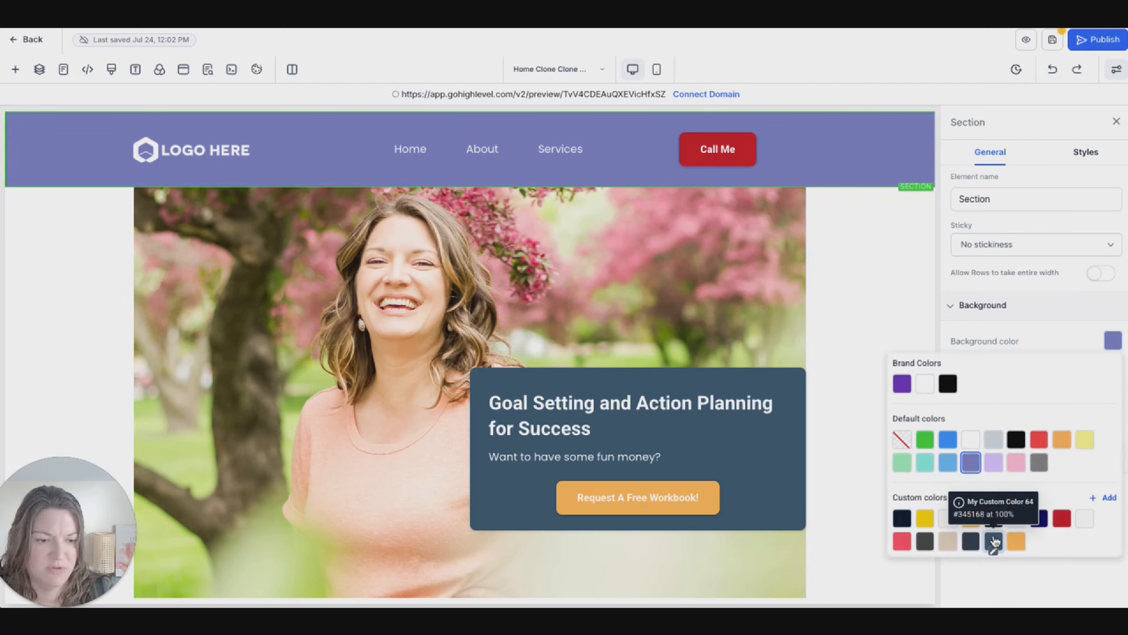
click(994, 541)
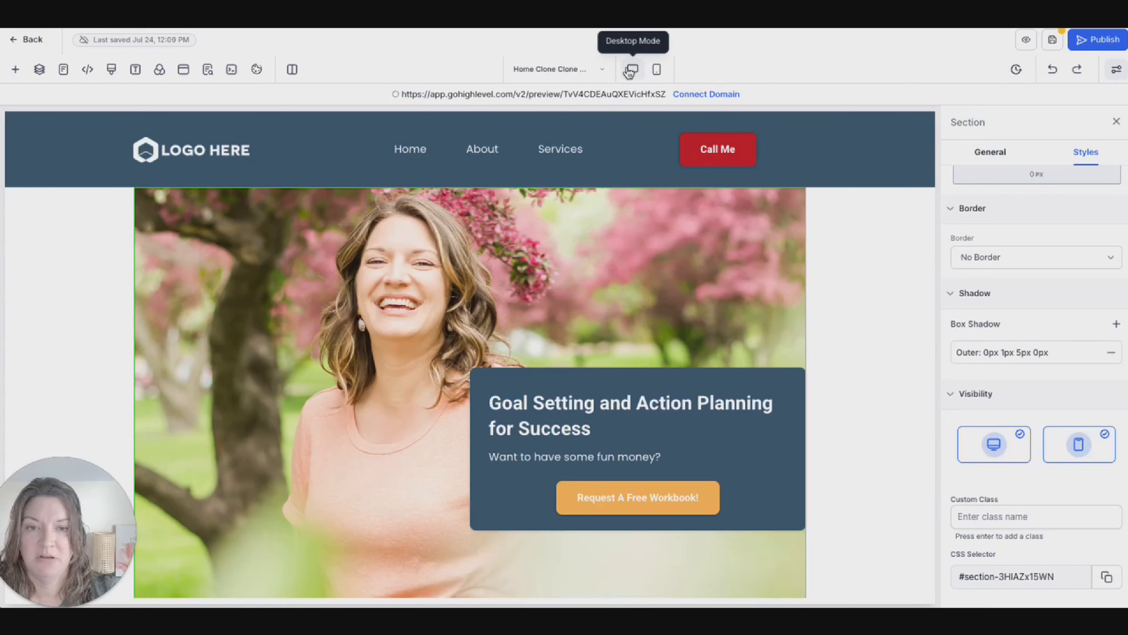
Switch the page to mobile mode and check how the hero photo and text card are arranged.
click(658, 70)
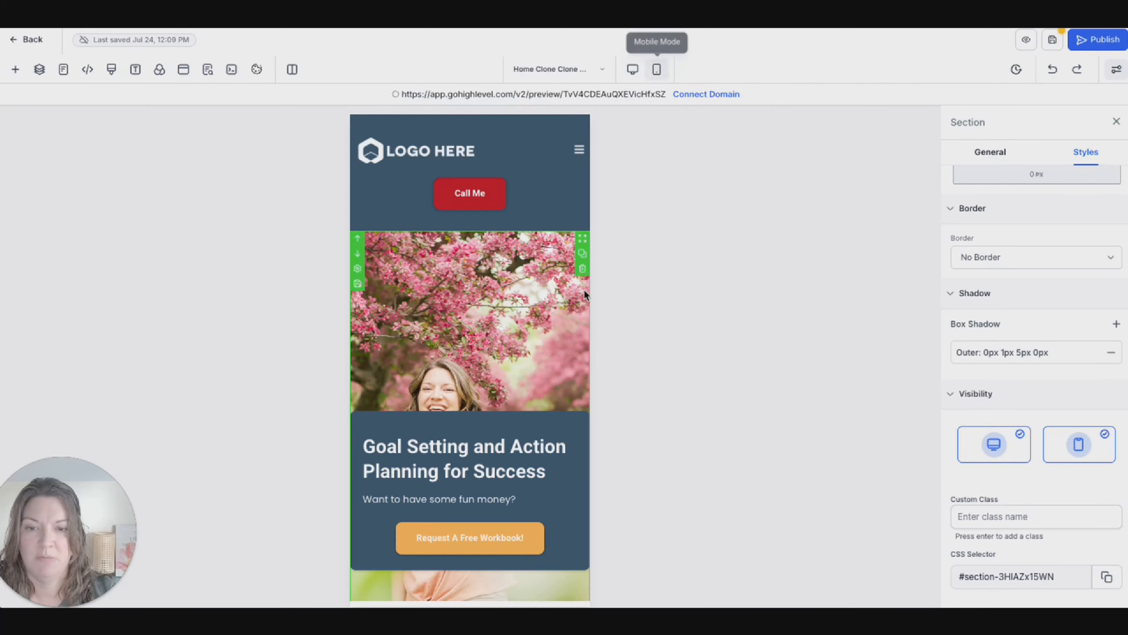
scroll(523, 305, down, 2)
scroll(523, 305, down, 2)
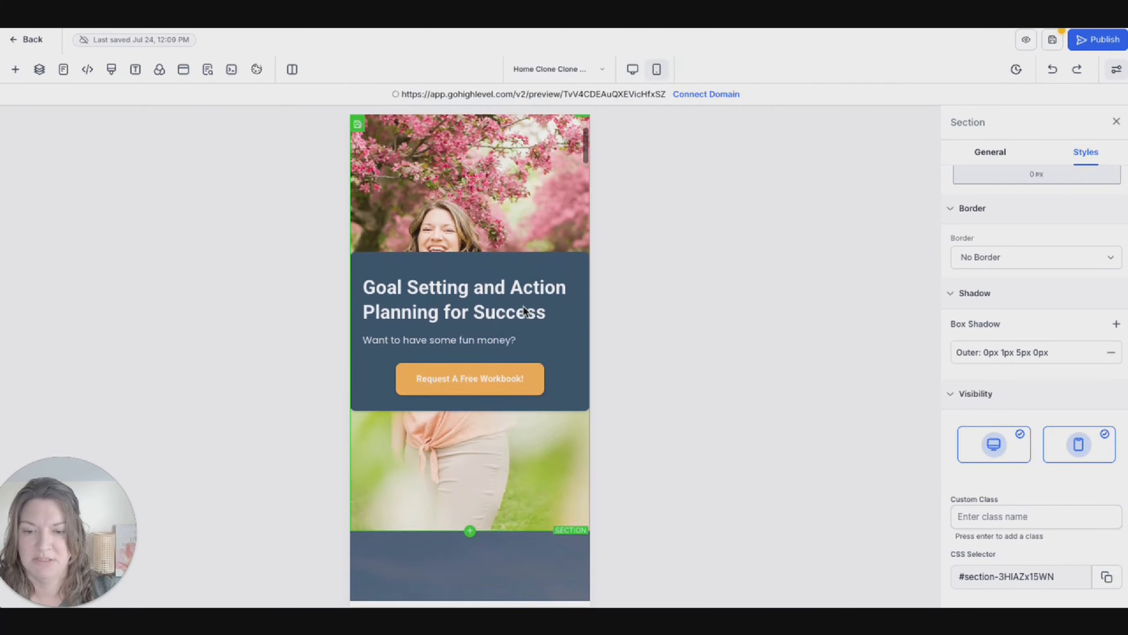
scroll(522, 305, up, 4)
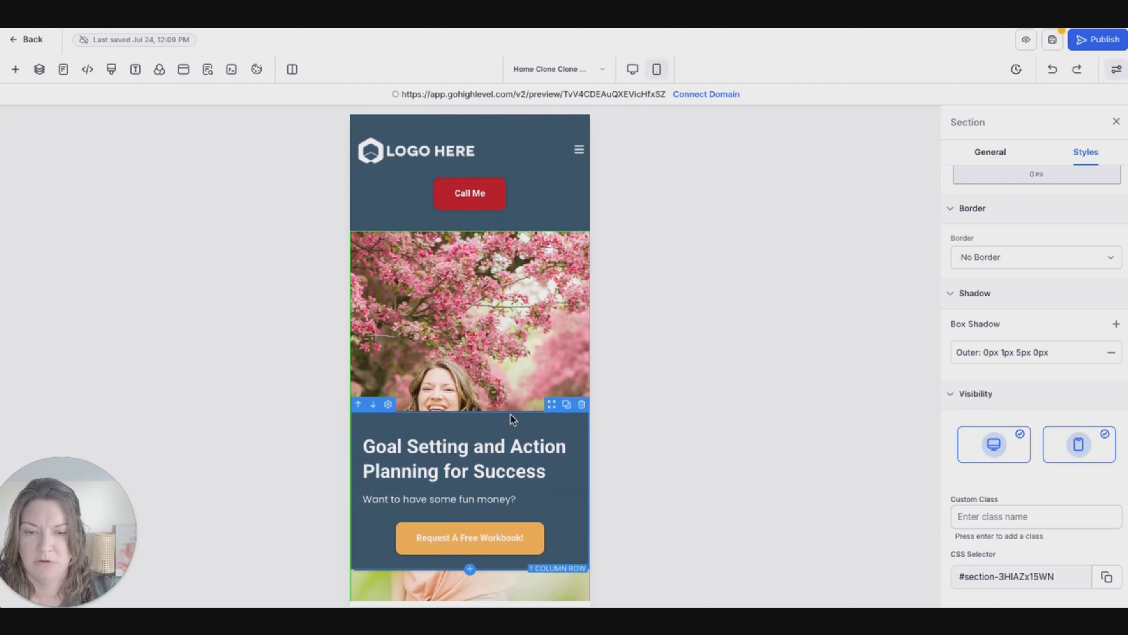
Set the top margin of the hero card's one-column row to 80 px in mobile mode.
click(510, 413)
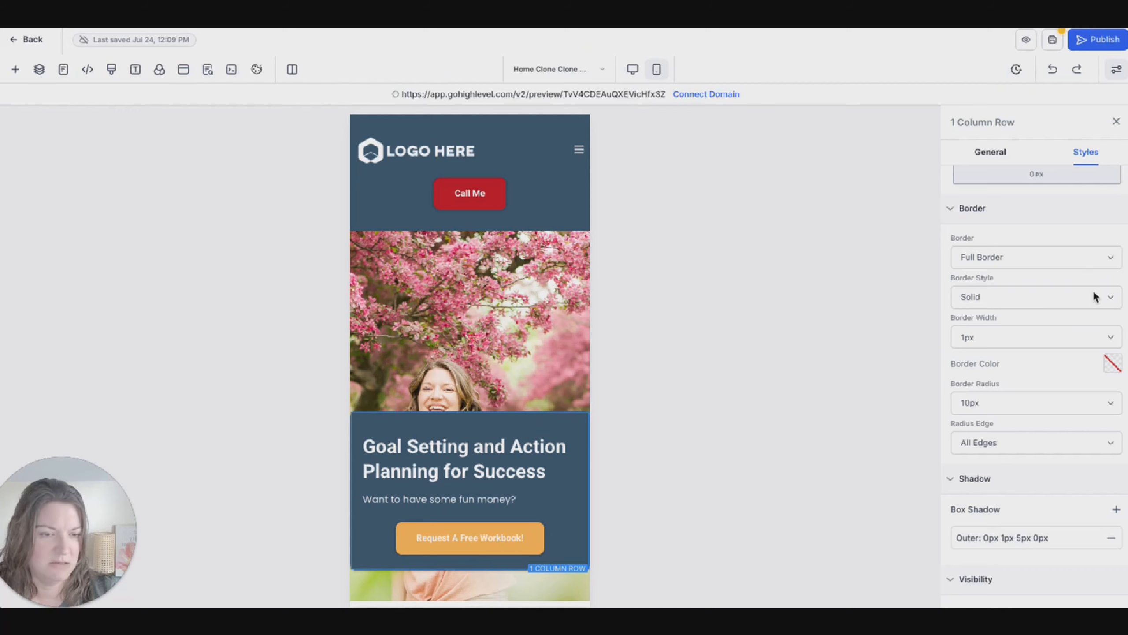
scroll(1079, 302, up, 3)
click(1038, 215)
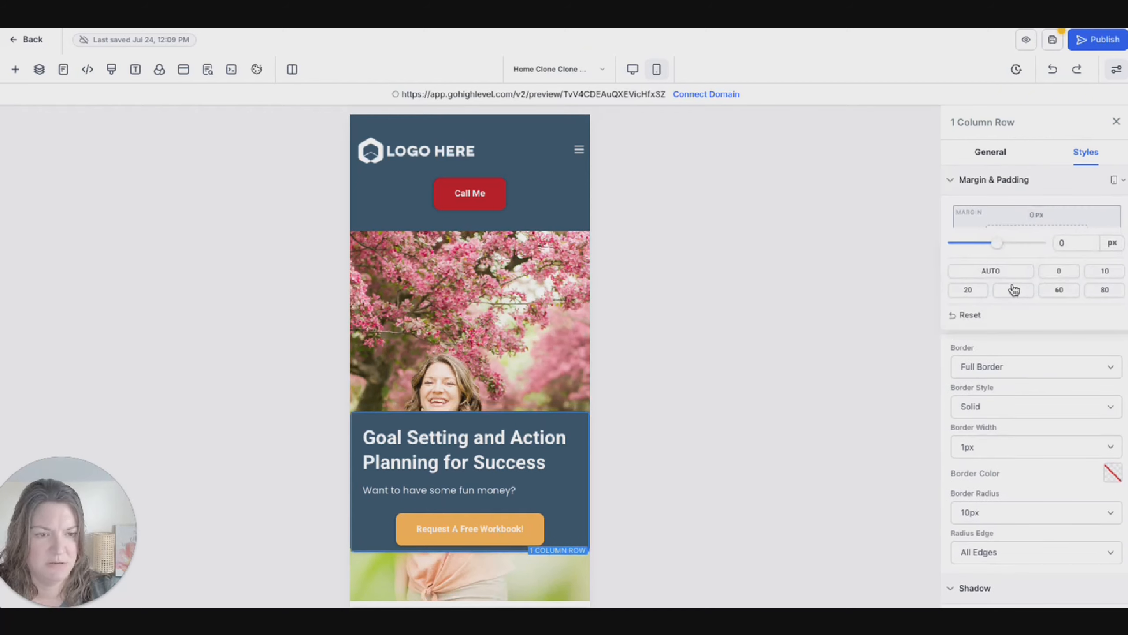
click(1109, 272)
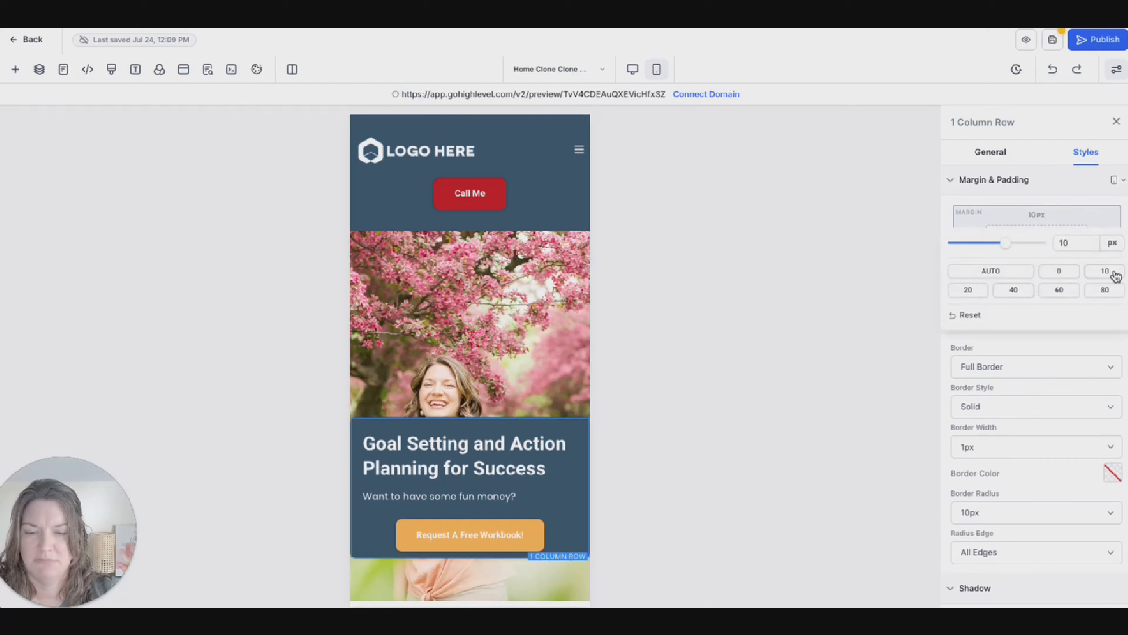
click(972, 293)
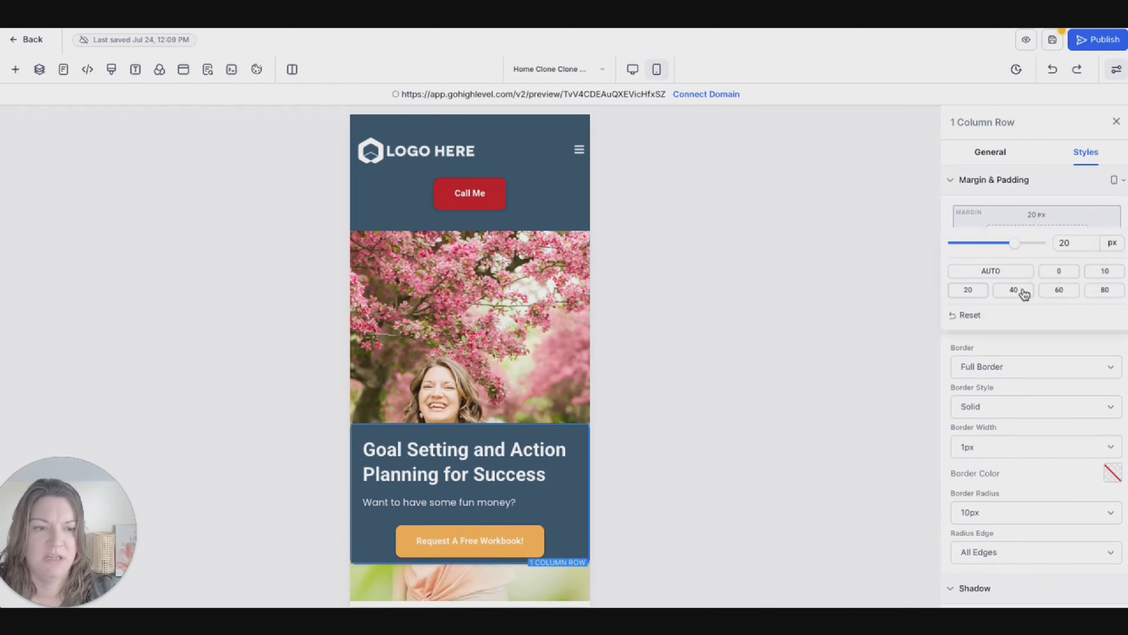
click(1059, 291)
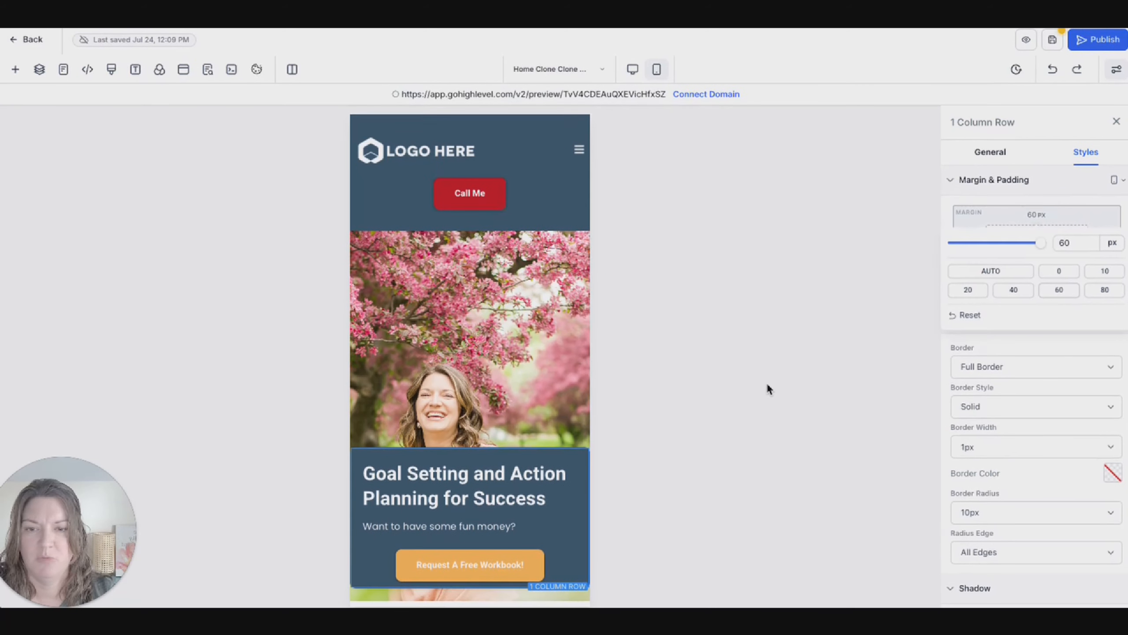
scroll(538, 353, down, 4)
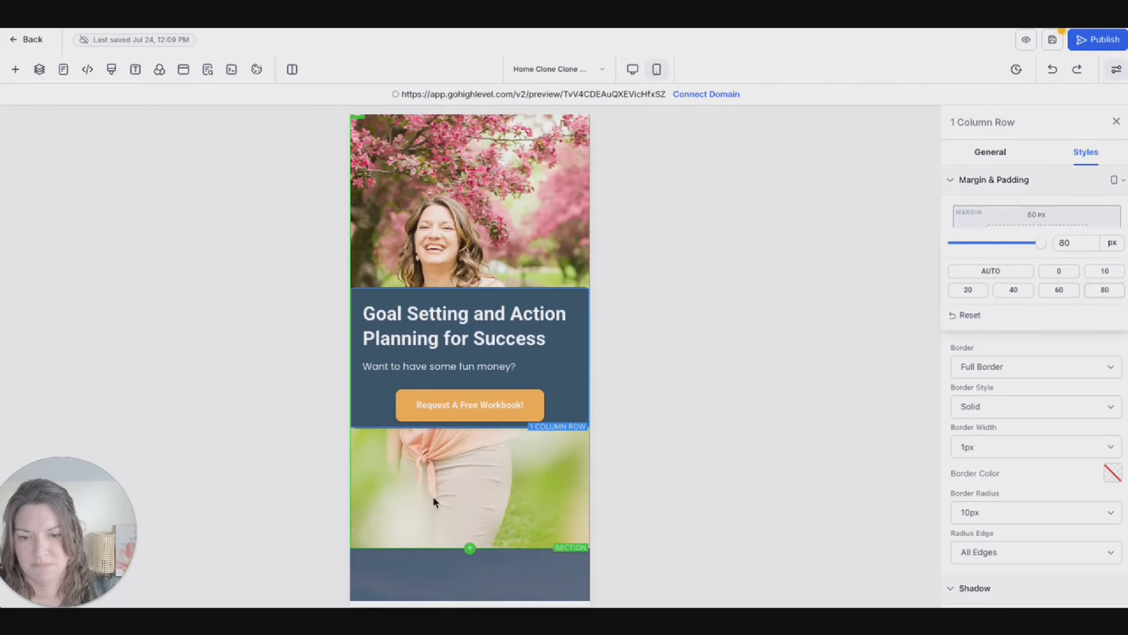
Select the hero section and review its spacing, border, shadow and visibility settings for mobile.
click(476, 541)
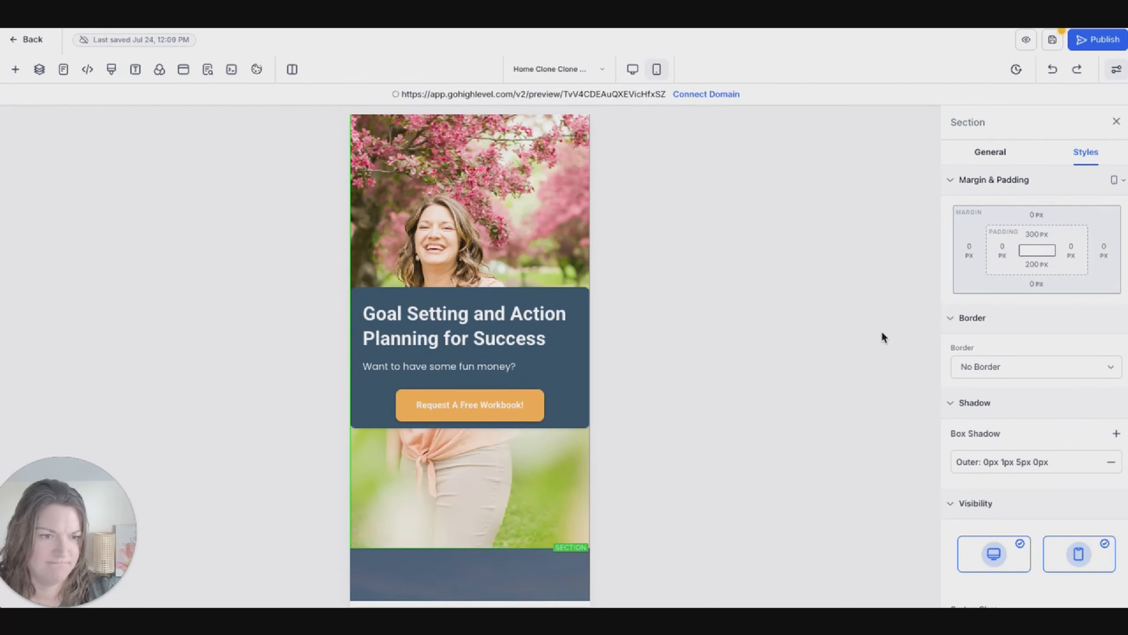
scroll(1093, 312, down, 3)
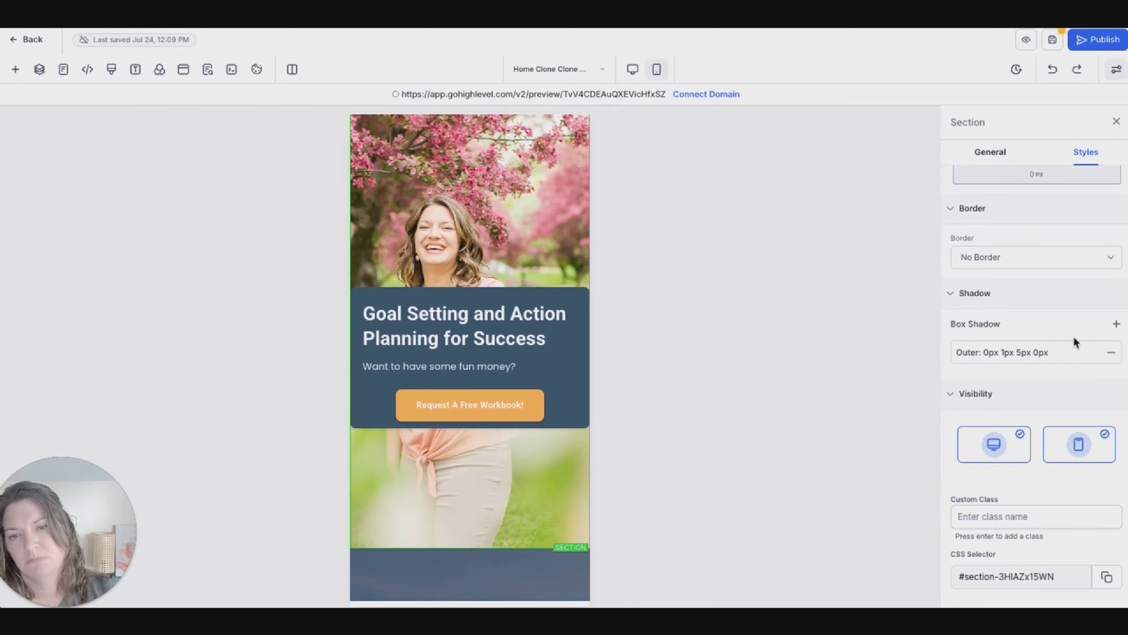
scroll(1073, 338, up, 3)
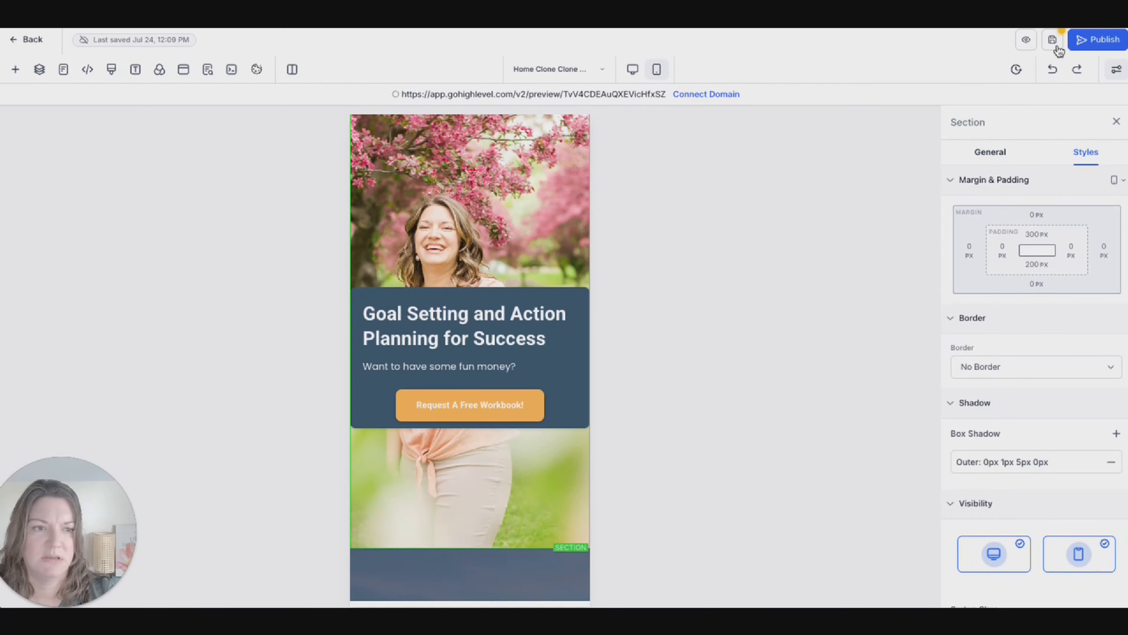
Save the page and look over the hero and approach sections in mobile mode.
scroll(555, 195, up, 4)
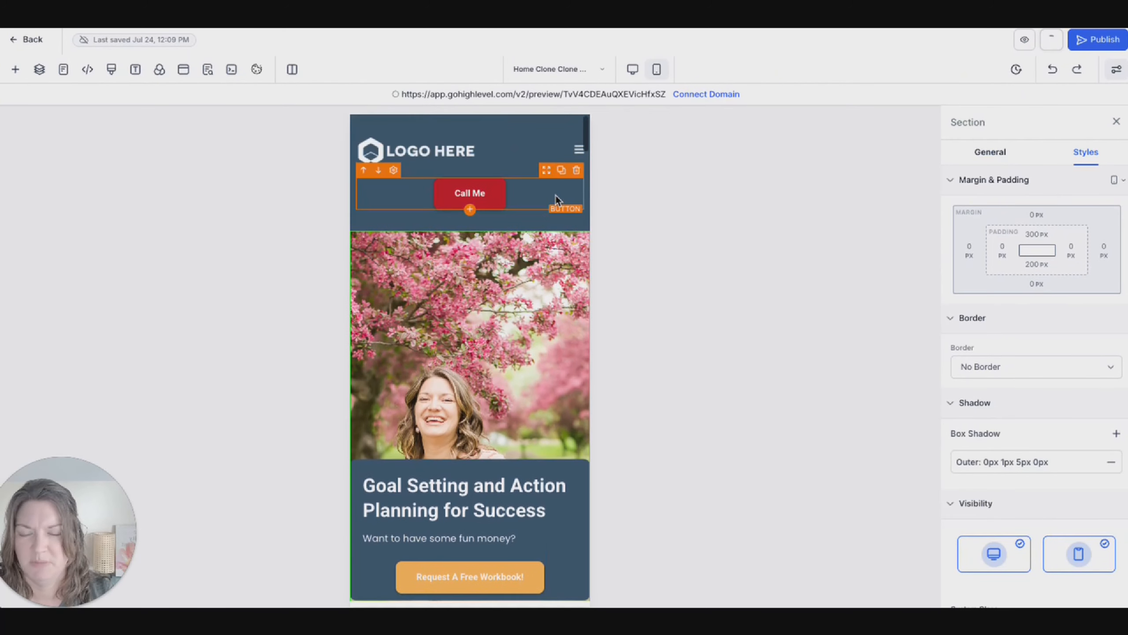
scroll(493, 395, down, 1)
scroll(493, 395, up, 1)
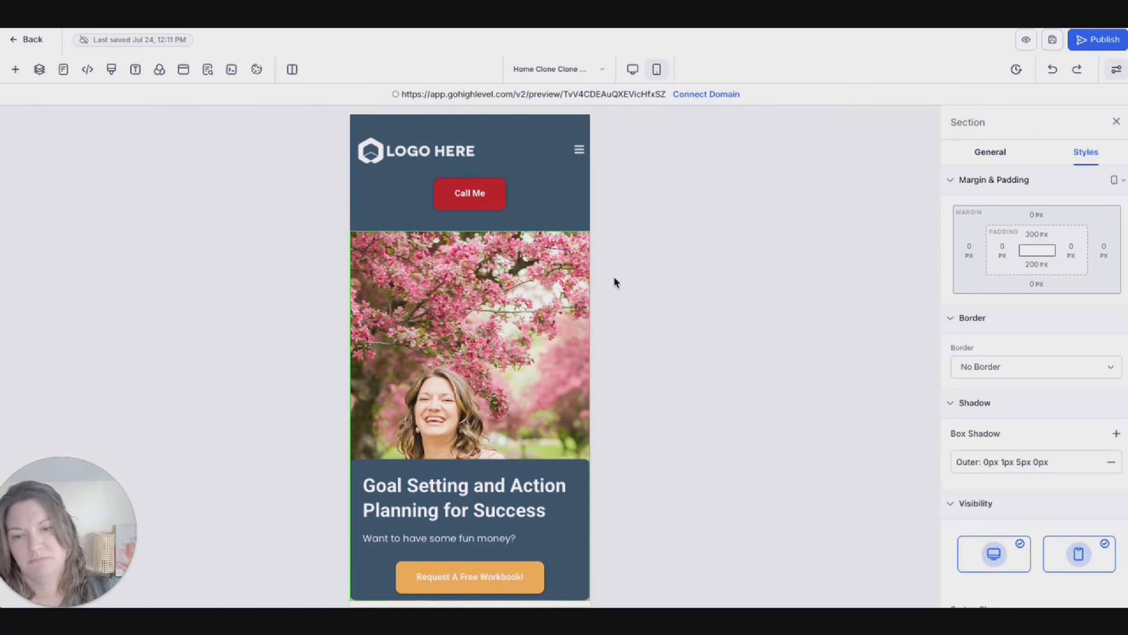
scroll(548, 306, down, 2)
scroll(548, 307, down, 10)
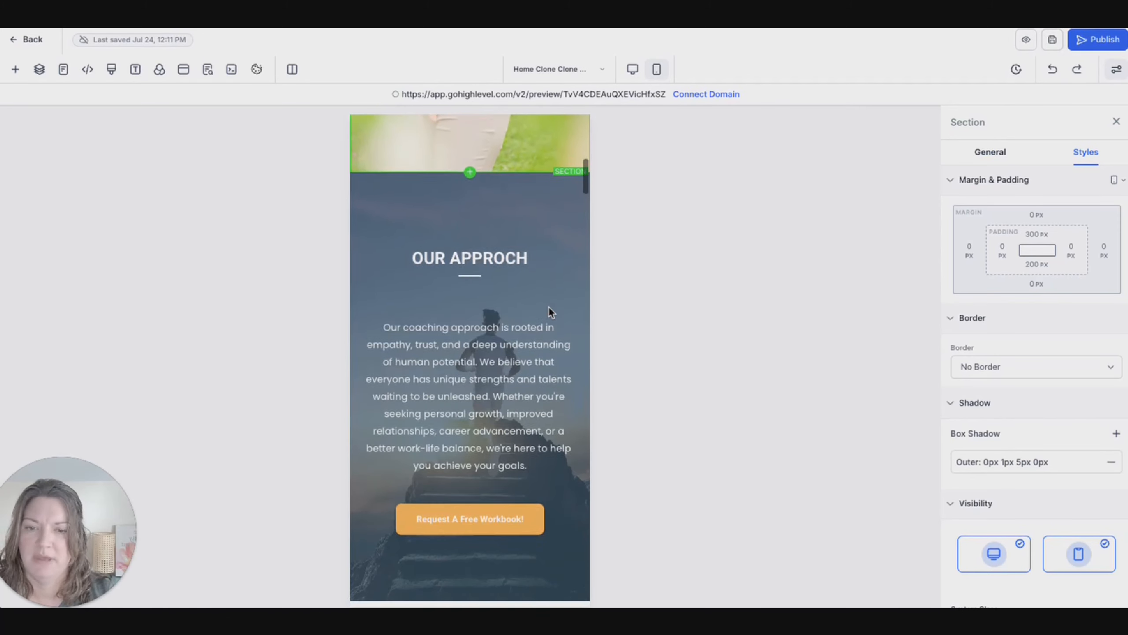
scroll(548, 306, up, 12)
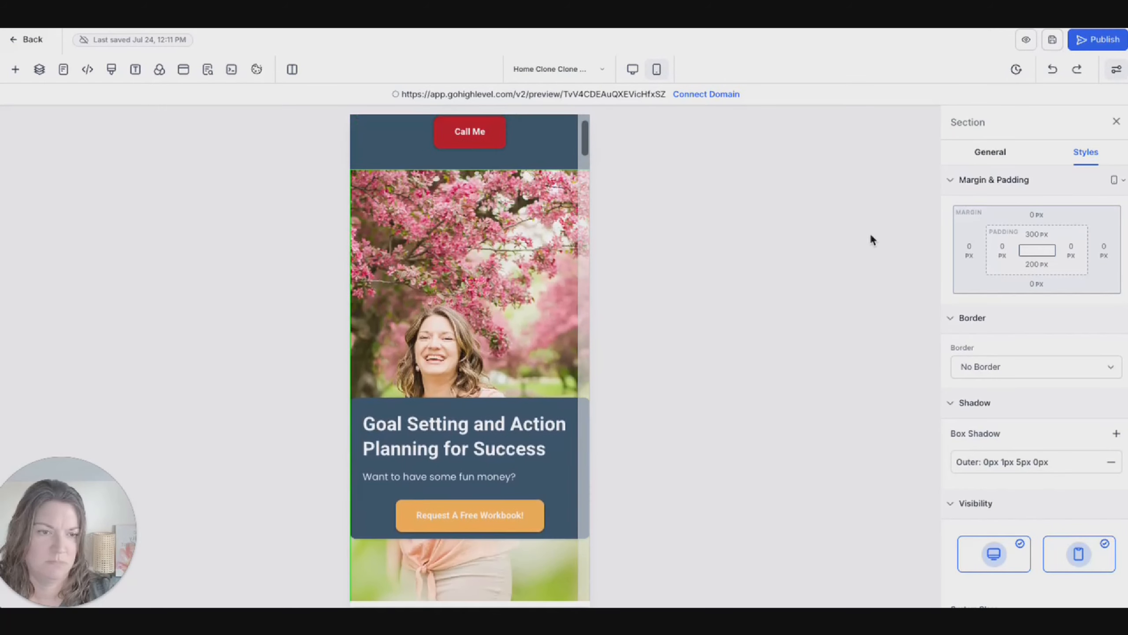
Switch back to desktop mode and check how the hero section fits between the header and the approach section.
click(632, 70)
scroll(365, 437, down, 5)
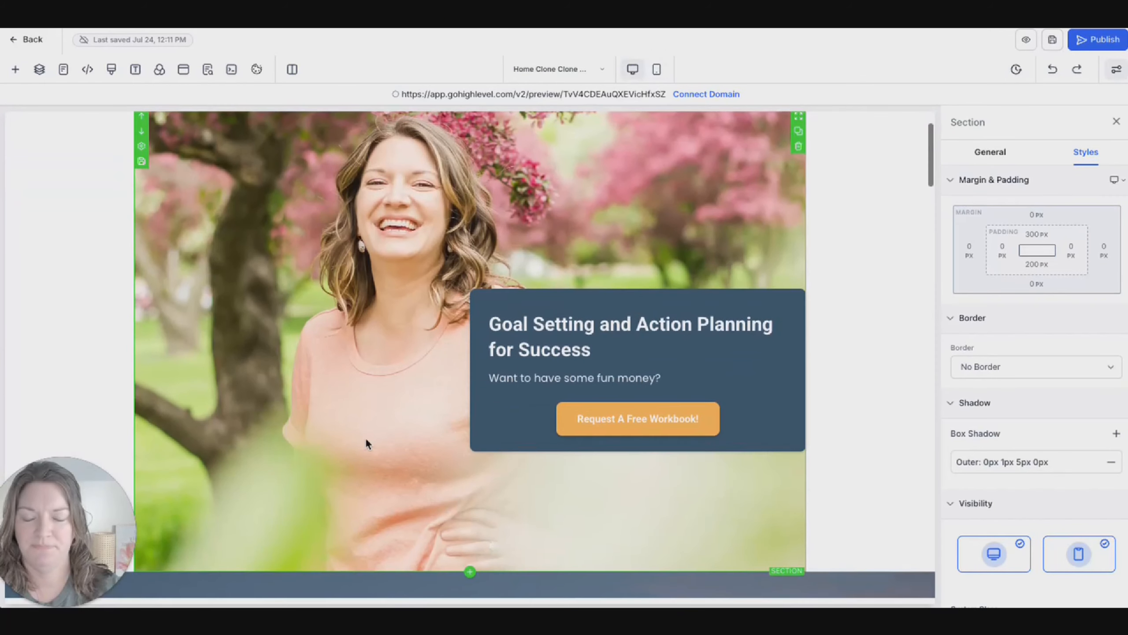
scroll(340, 446, down, 3)
scroll(340, 446, up, 8)
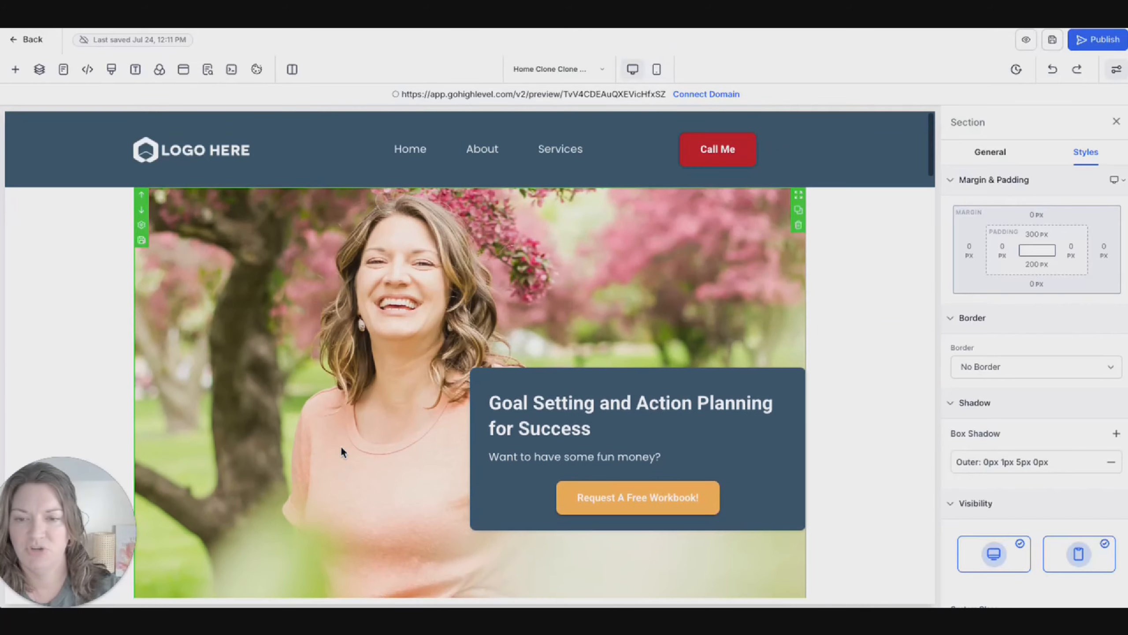
scroll(341, 450, down, 5)
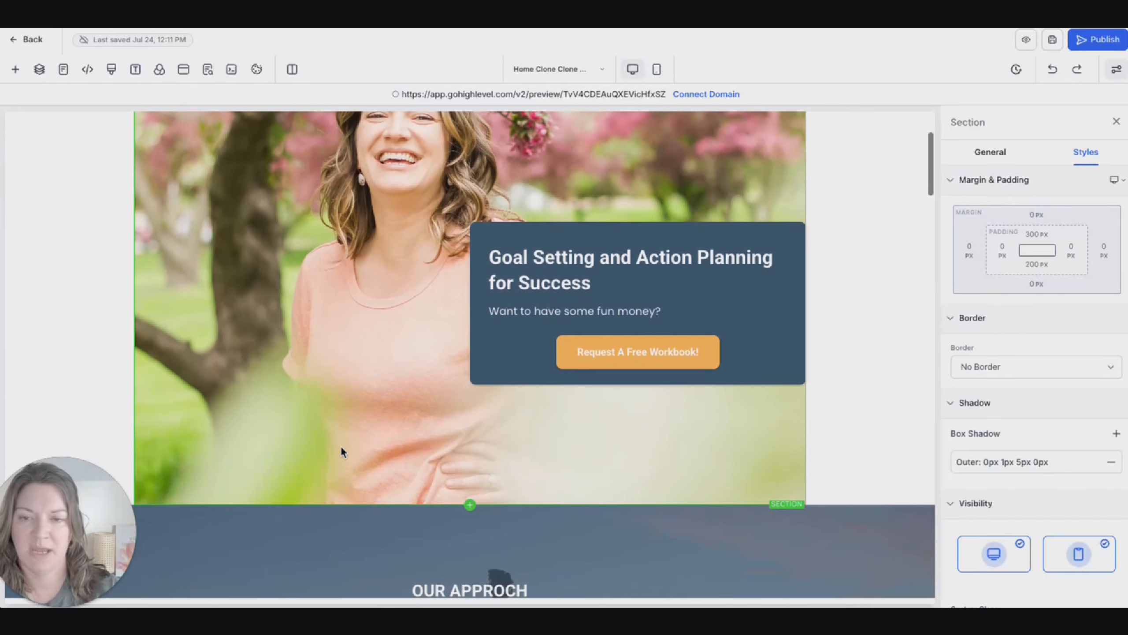
scroll(340, 446, down, 1)
scroll(340, 446, up, 2)
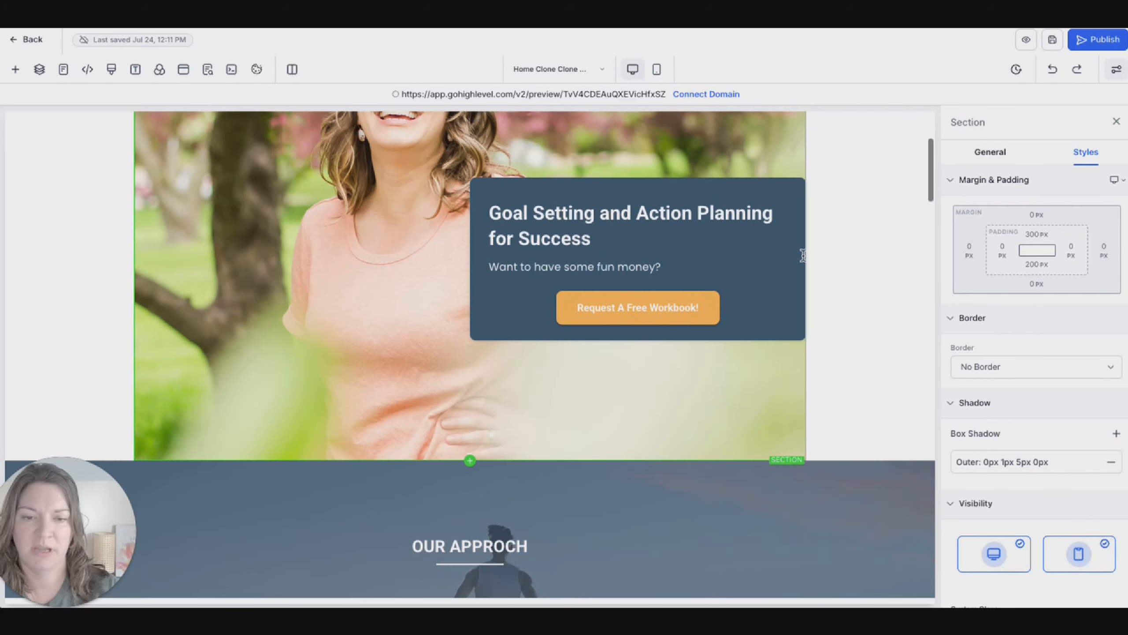
Look through the approach, services, testimonials and FAQ sections and open the general settings of the Our Team section.
scroll(407, 385, down, 5)
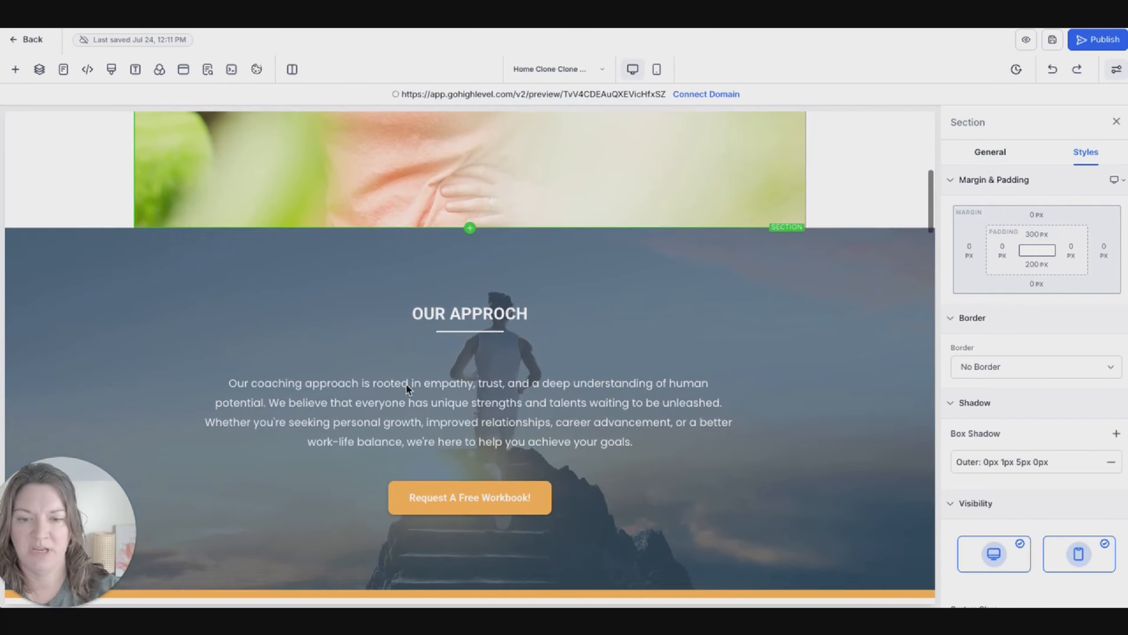
scroll(406, 385, down, 3)
scroll(411, 363, down, 5)
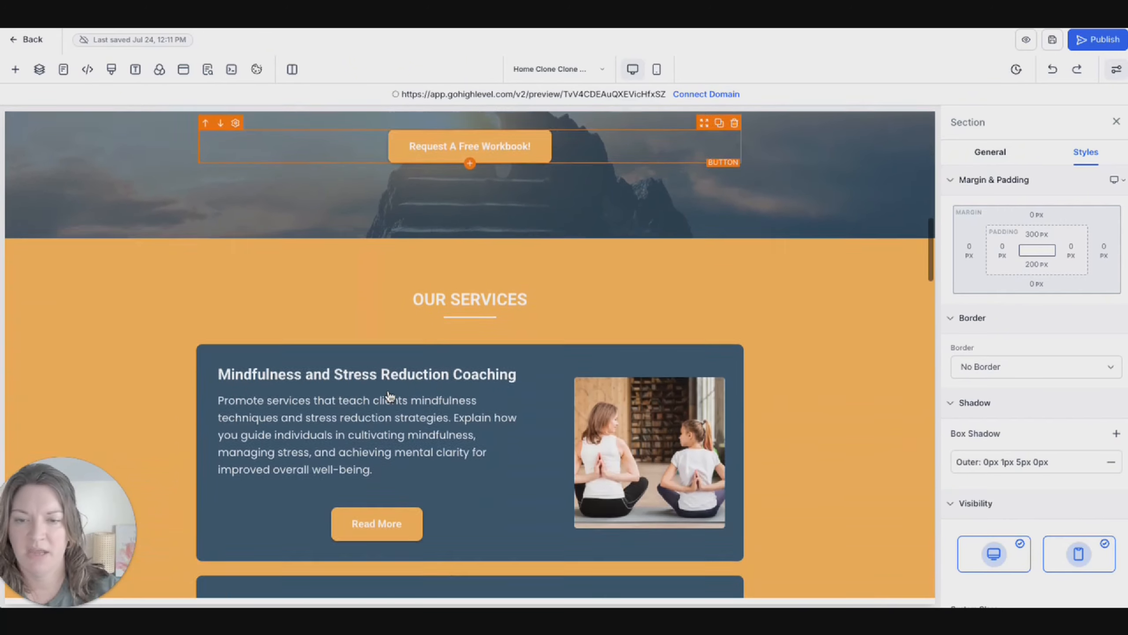
scroll(390, 395, down, 20)
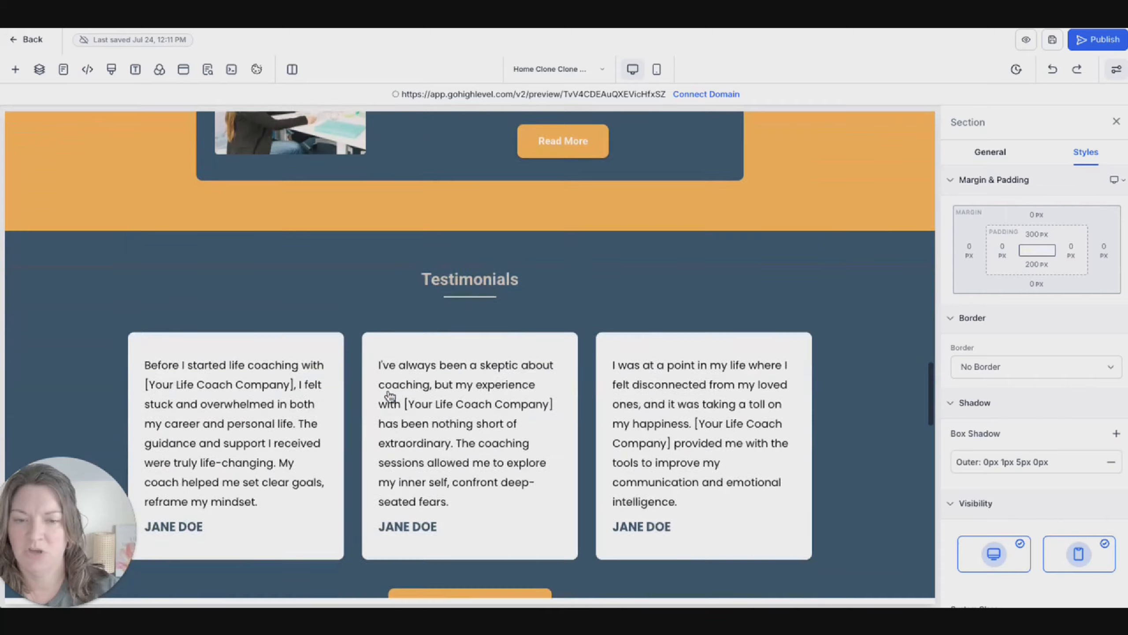
scroll(389, 395, down, 6)
scroll(385, 393, up, 5)
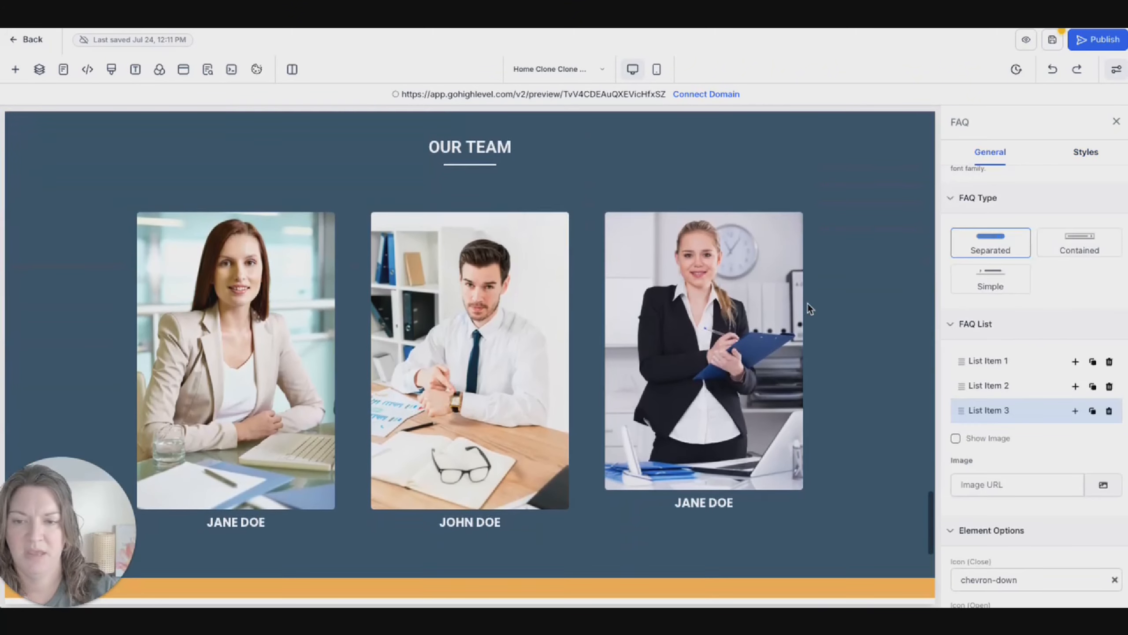
scroll(807, 302, down, 2)
scroll(883, 266, up, 2)
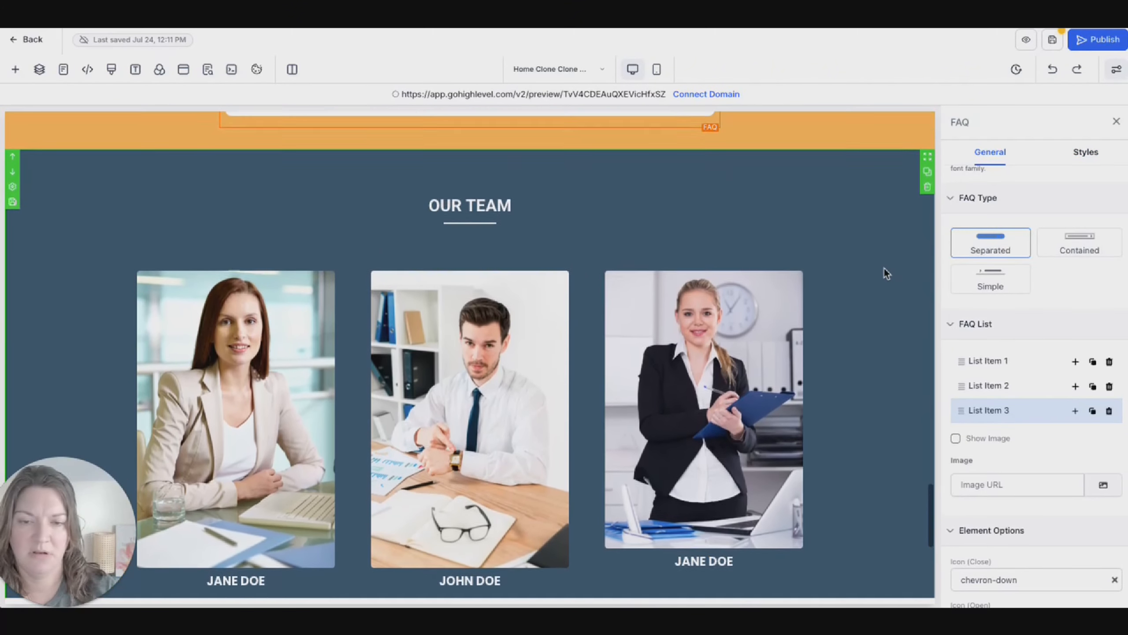
click(870, 200)
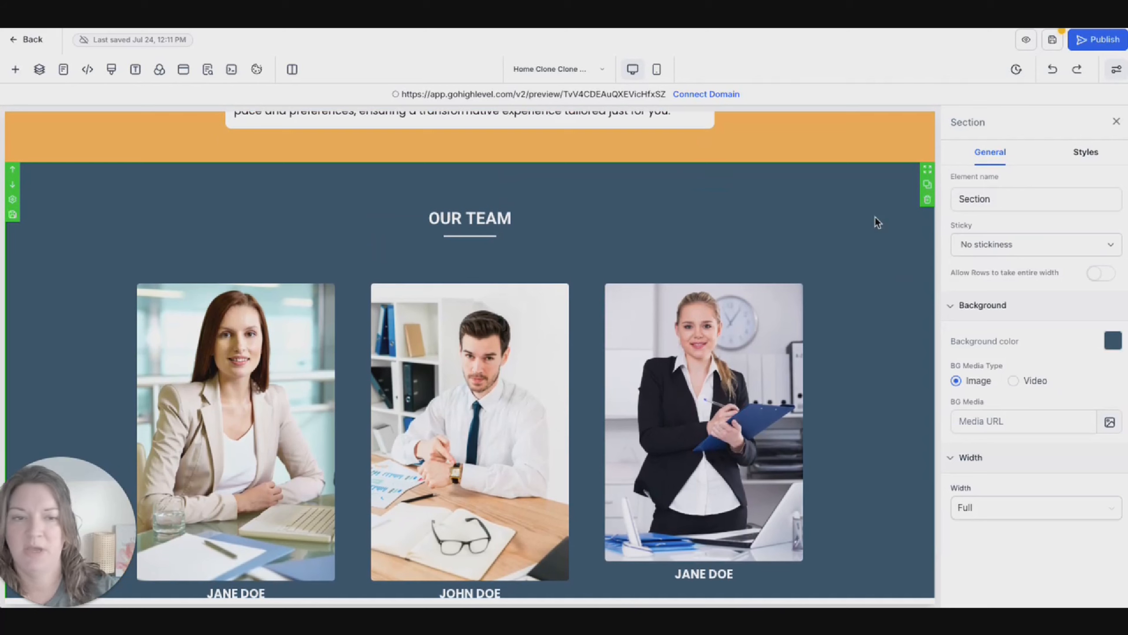
scroll(770, 230, up, 3)
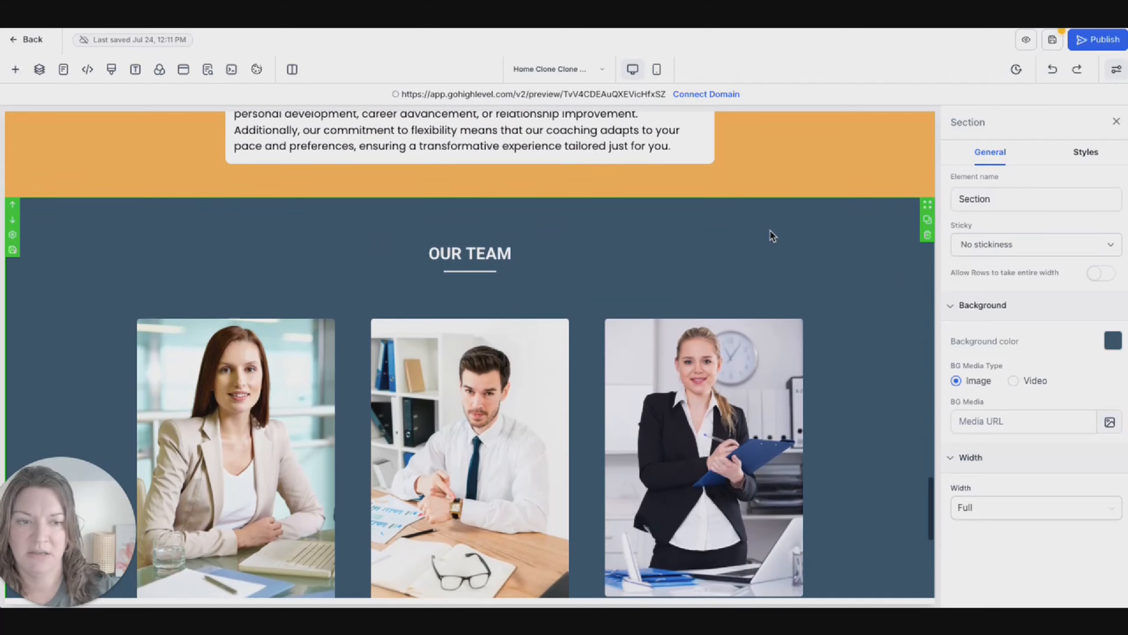
Delete the Our Team section and the Get In Touch section with the map from the page.
scroll(809, 300, down, 1)
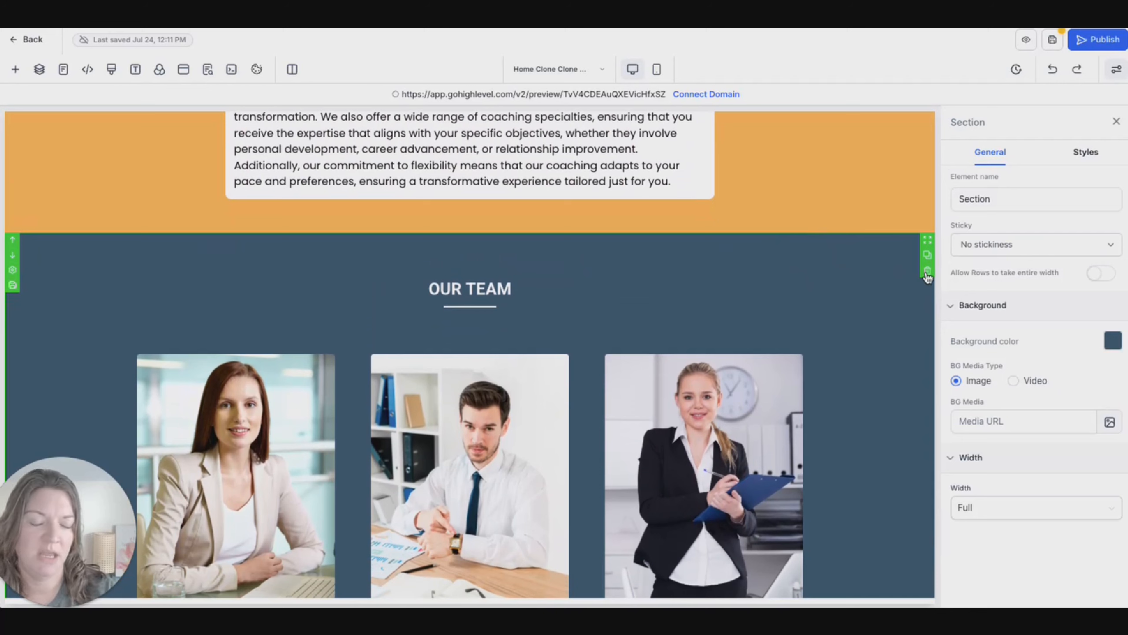
click(953, 198)
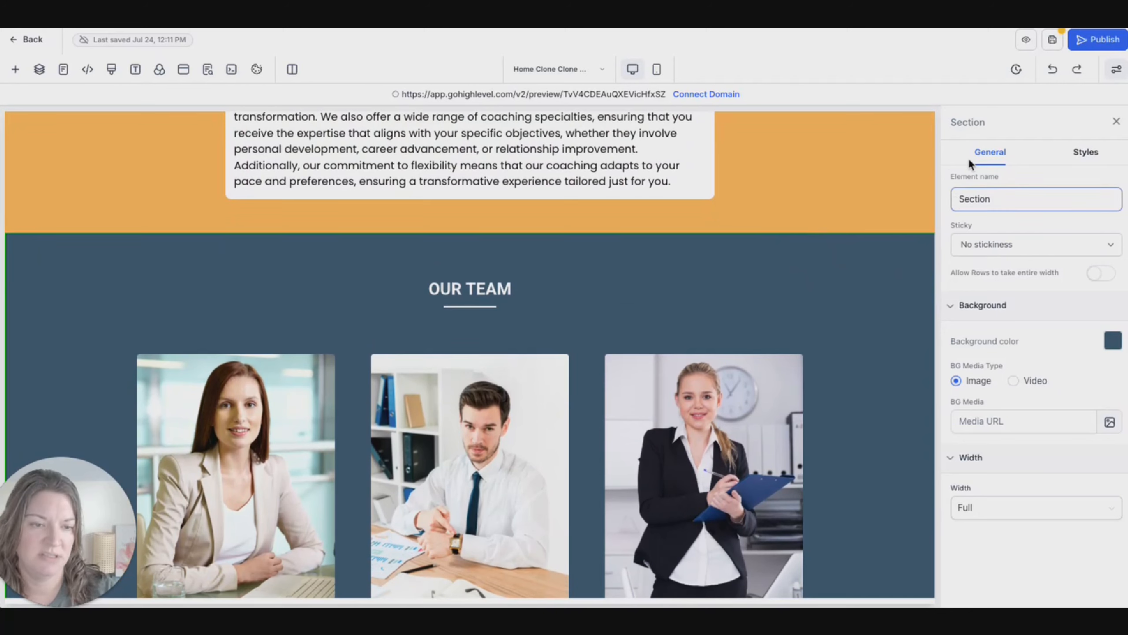
click(909, 282)
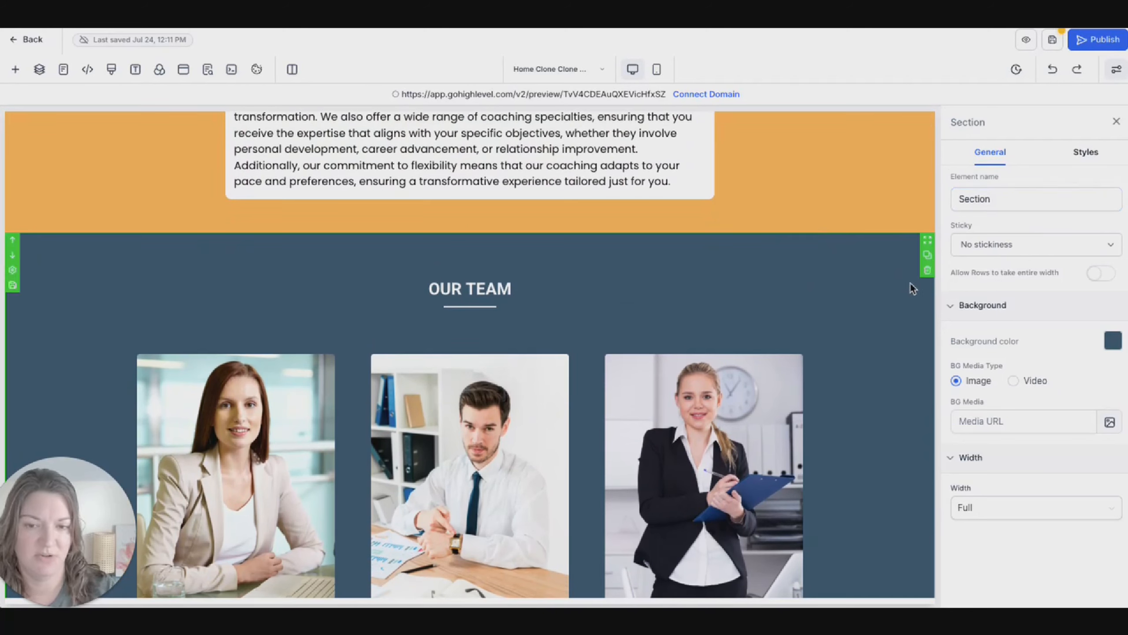
click(927, 272)
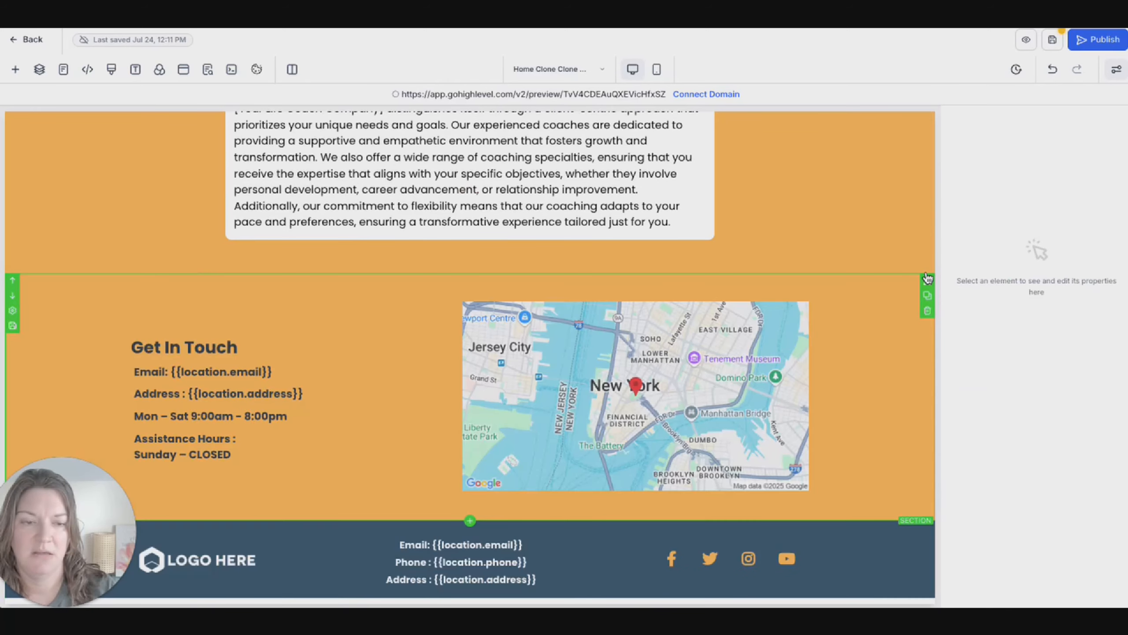
click(927, 312)
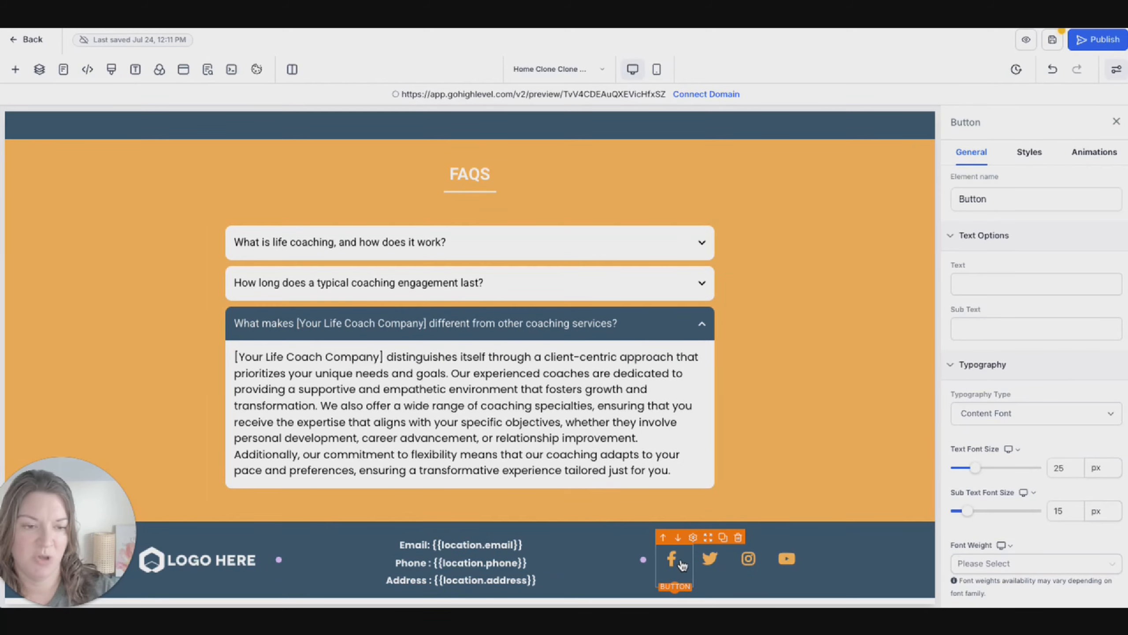
Set the footer's Facebook icon button to link to a Website URL.
scroll(961, 344, down, 2)
scroll(961, 342, down, 7)
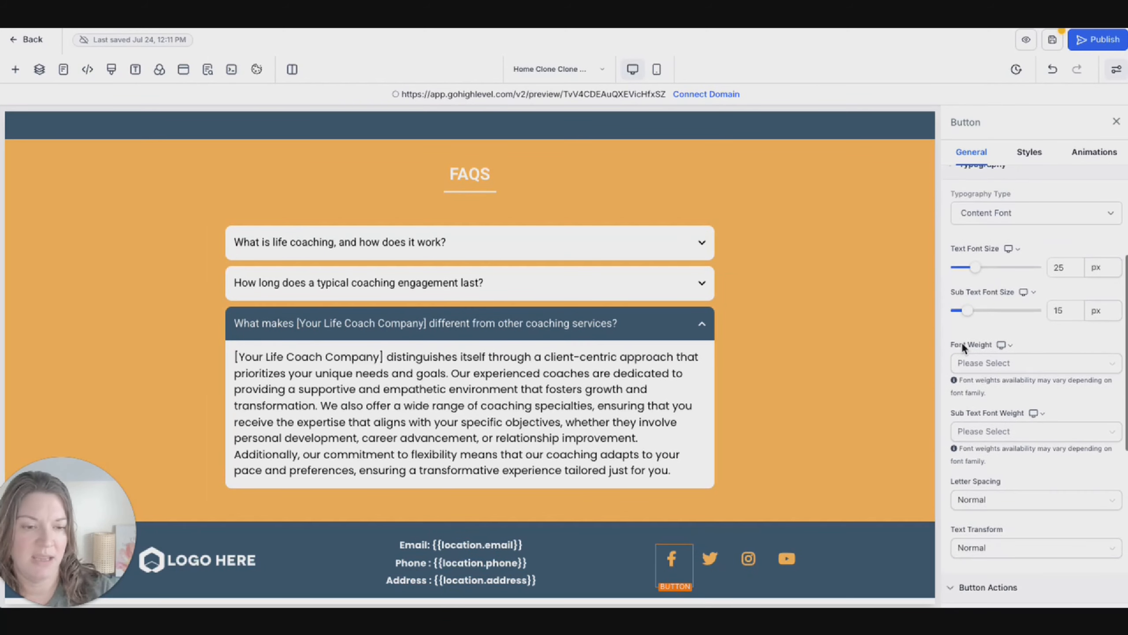
scroll(961, 342, down, 3)
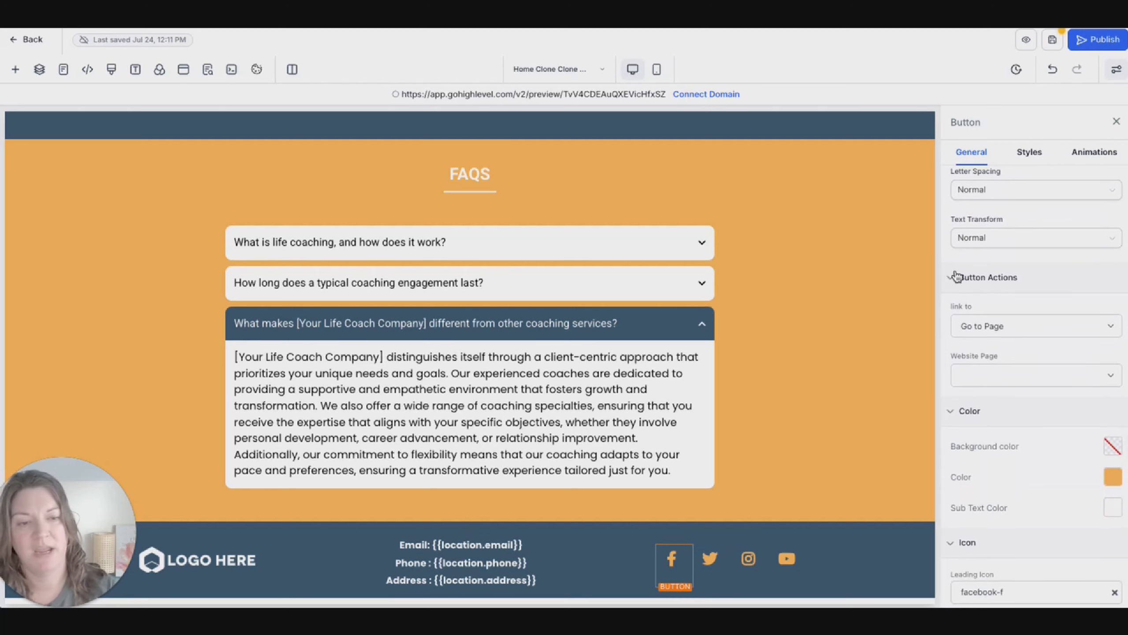
click(1104, 327)
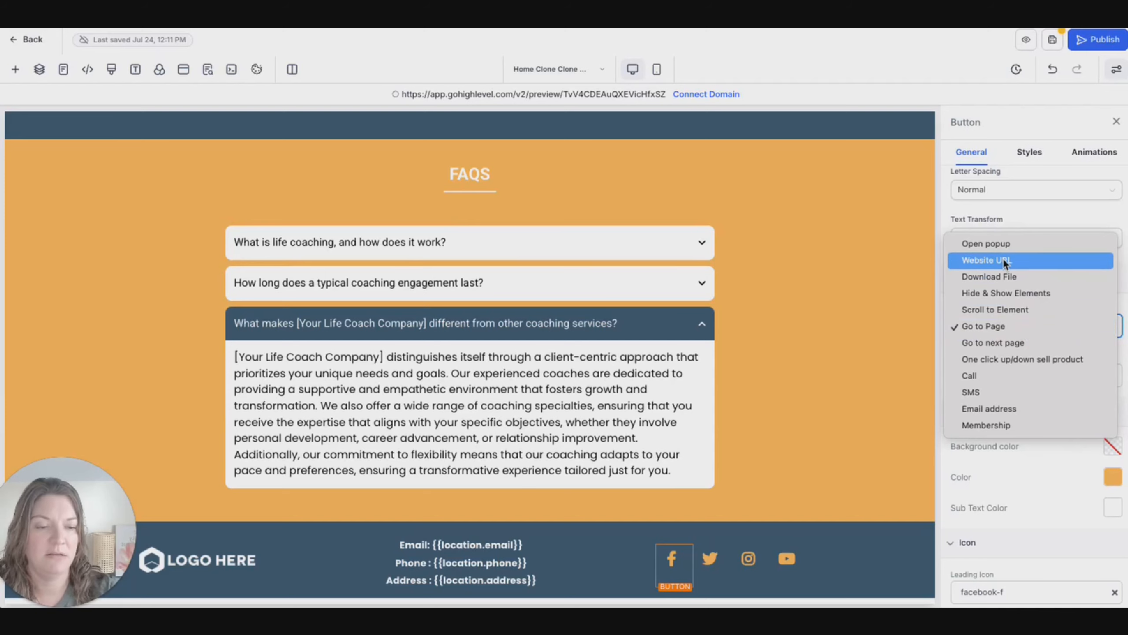
click(1004, 262)
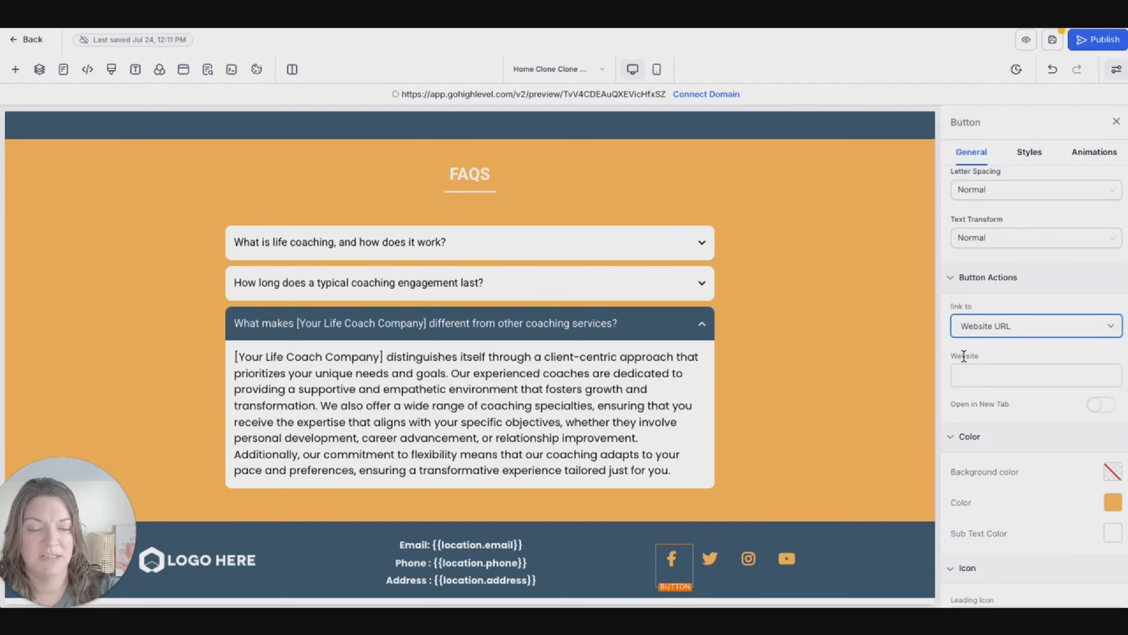
click(1018, 369)
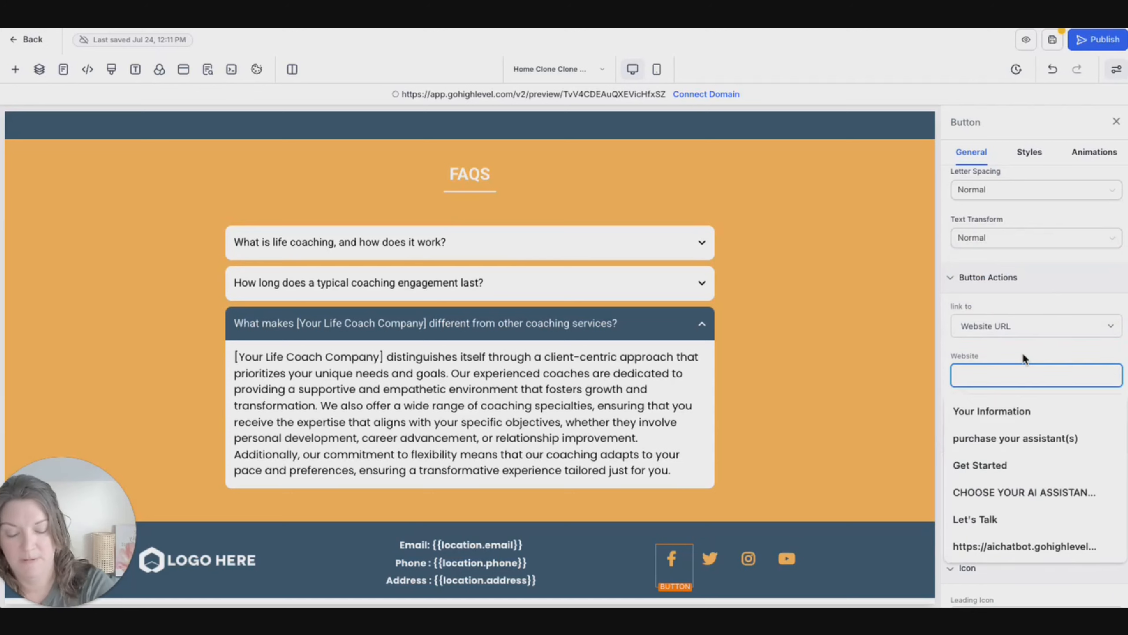
text(https)
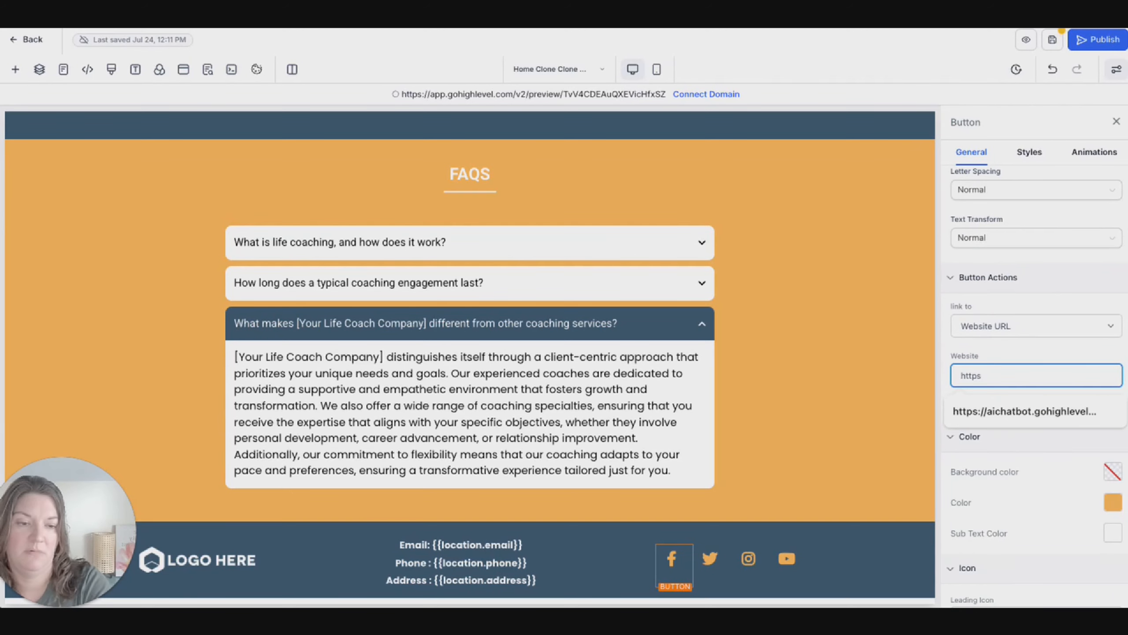
text(://www.facebook.com/)
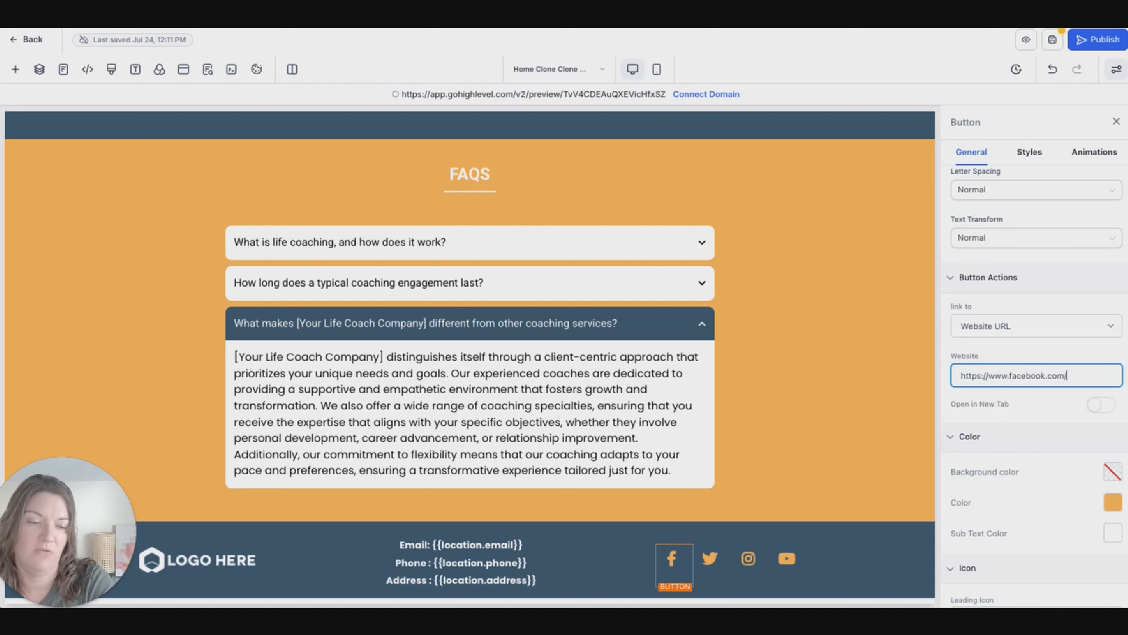
text(ecommerceside)
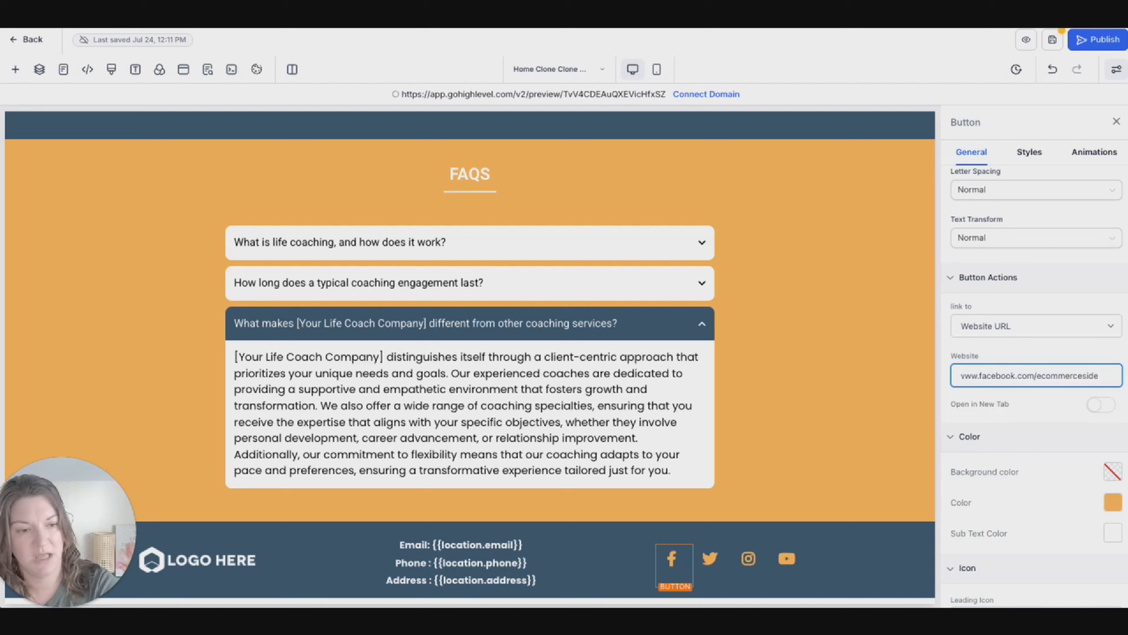
text(hustles)
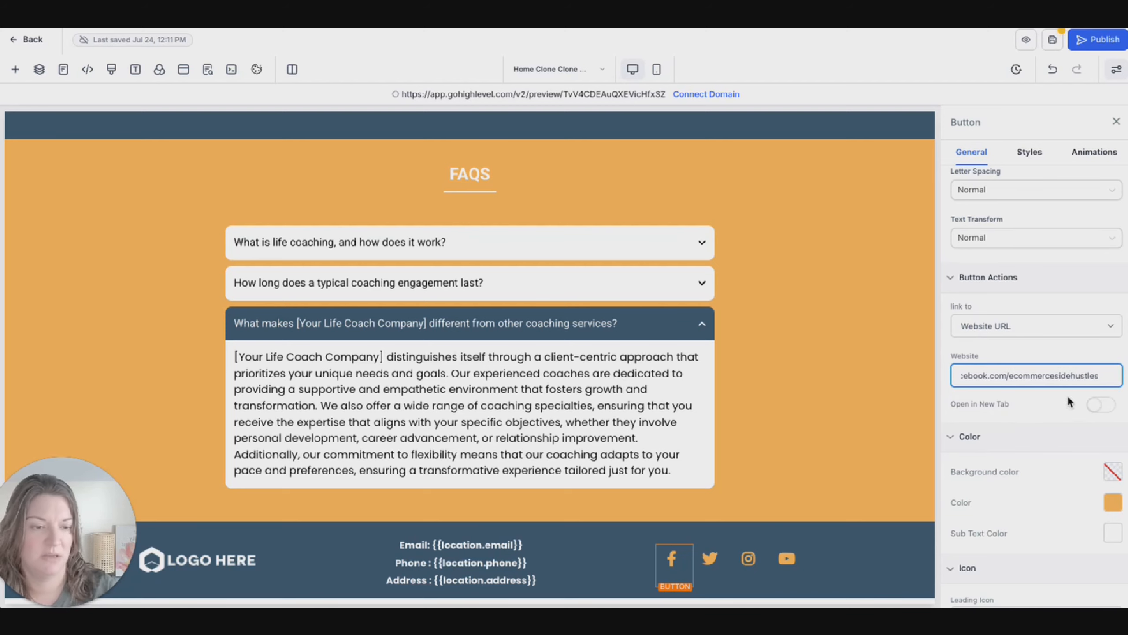
click(1100, 405)
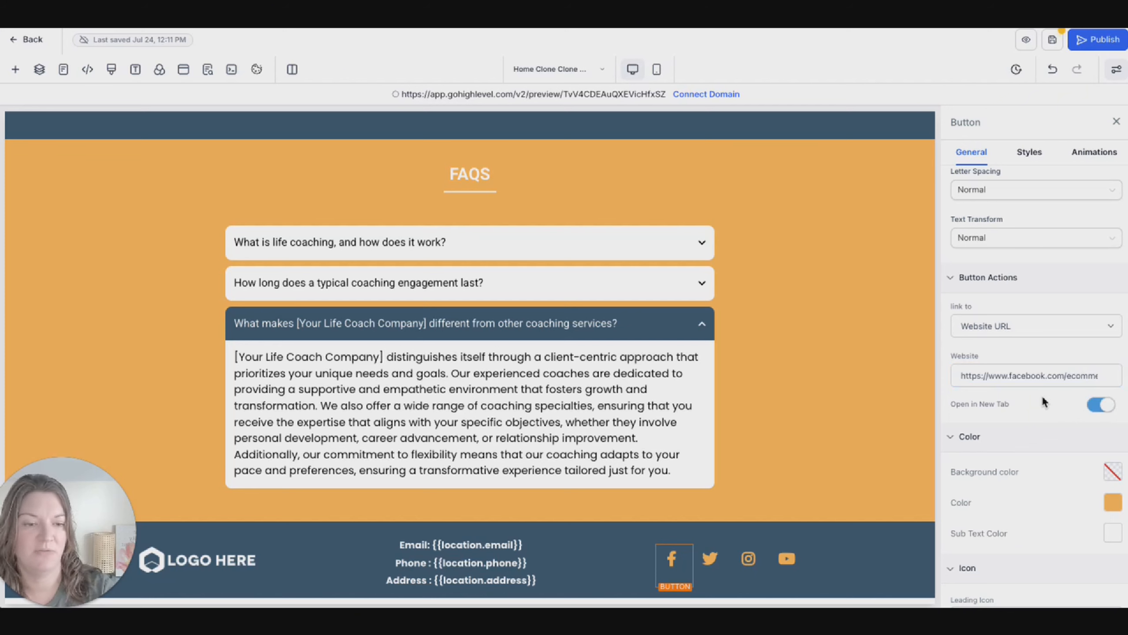
Save the page including the global section changes, and look over the page from the hero section to the FAQs.
click(1052, 40)
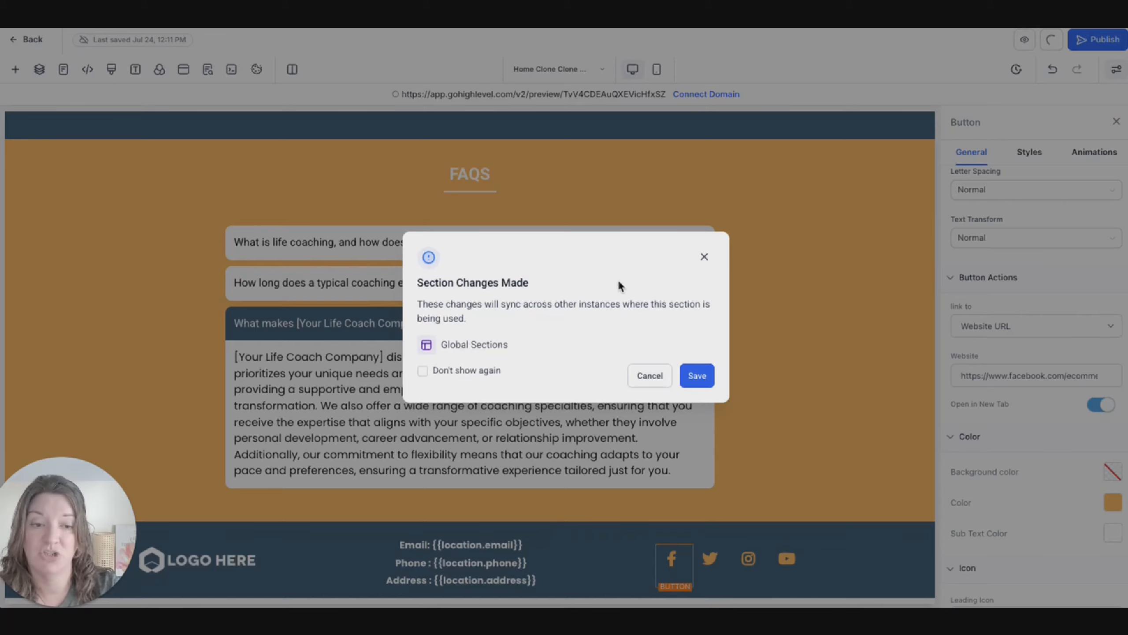
click(708, 376)
scroll(864, 218, up, 10)
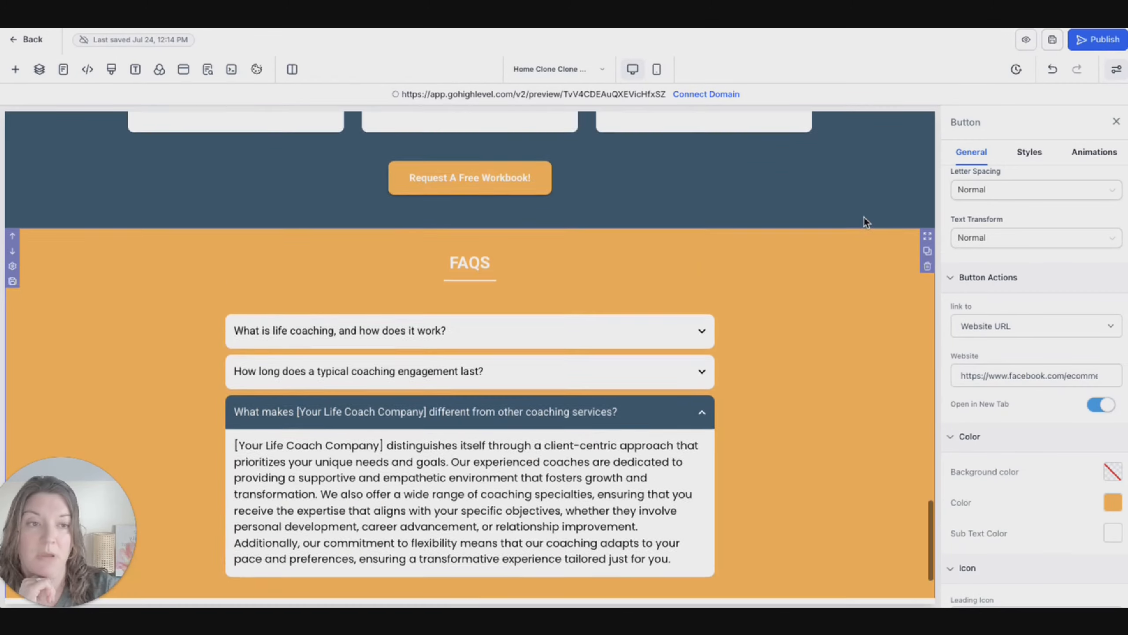
scroll(864, 217, up, 20)
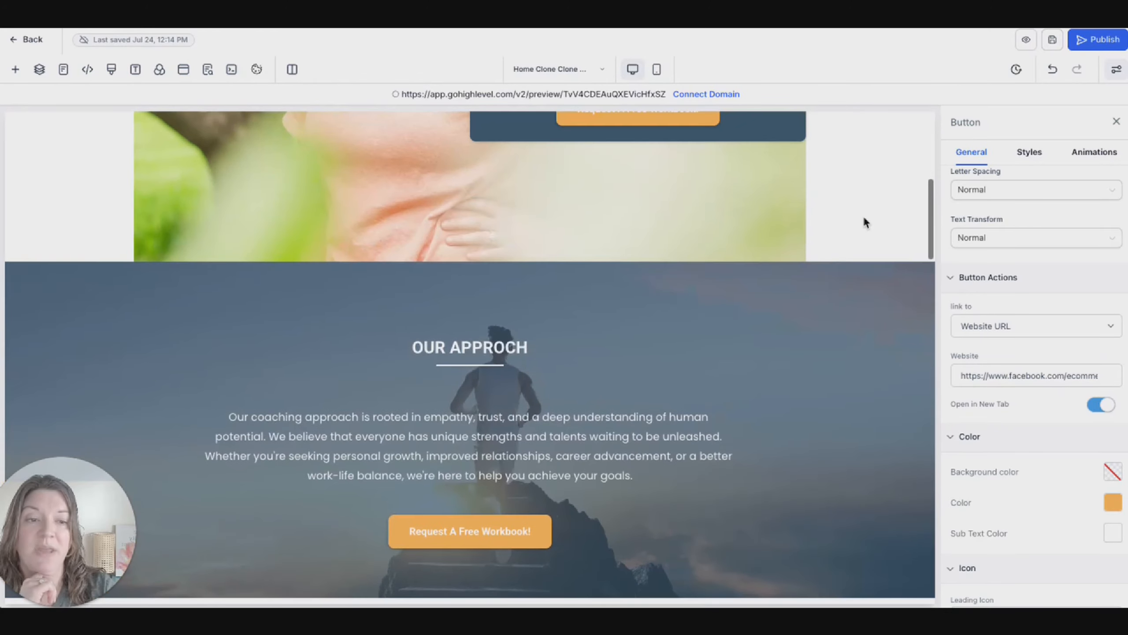
scroll(862, 214, up, 5)
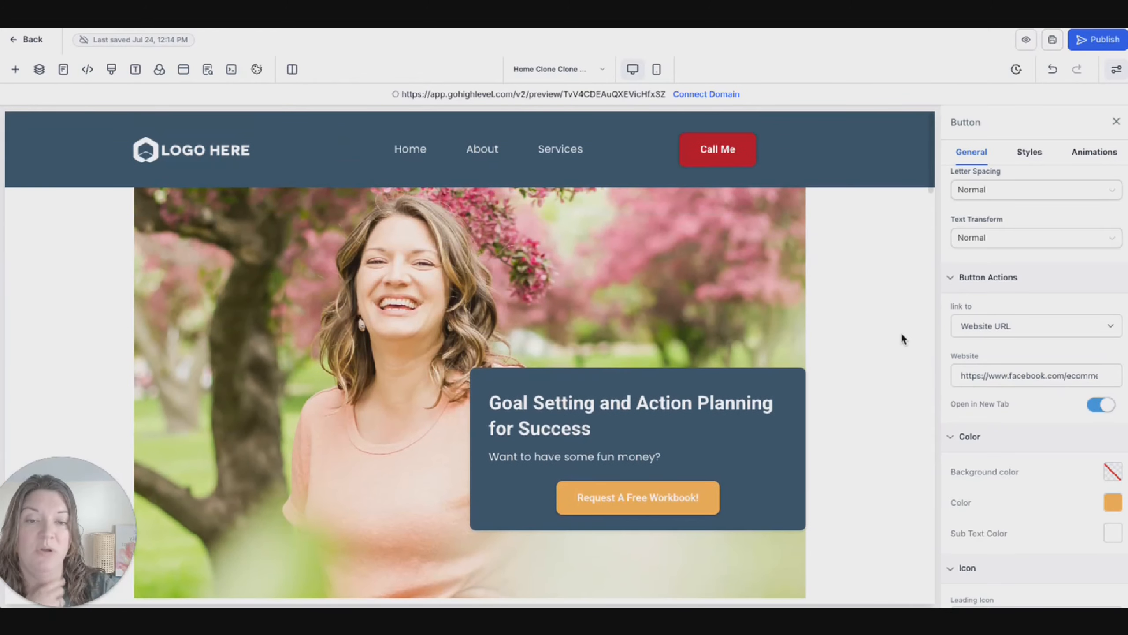
scroll(901, 331, down, 6)
scroll(902, 336, down, 15)
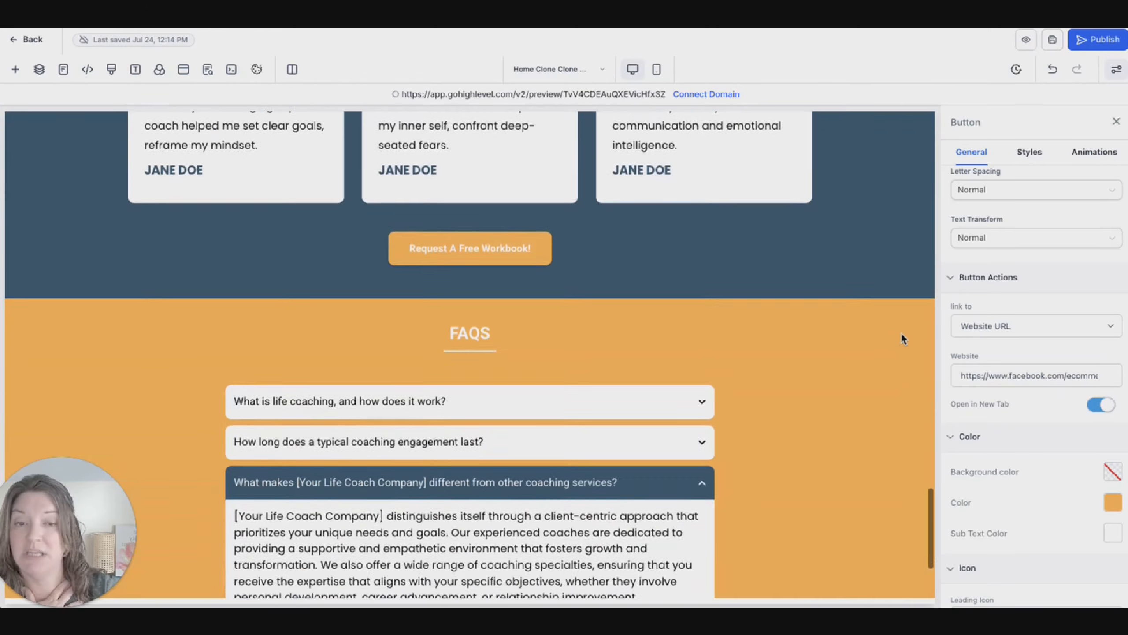
scroll(900, 332, up, 3)
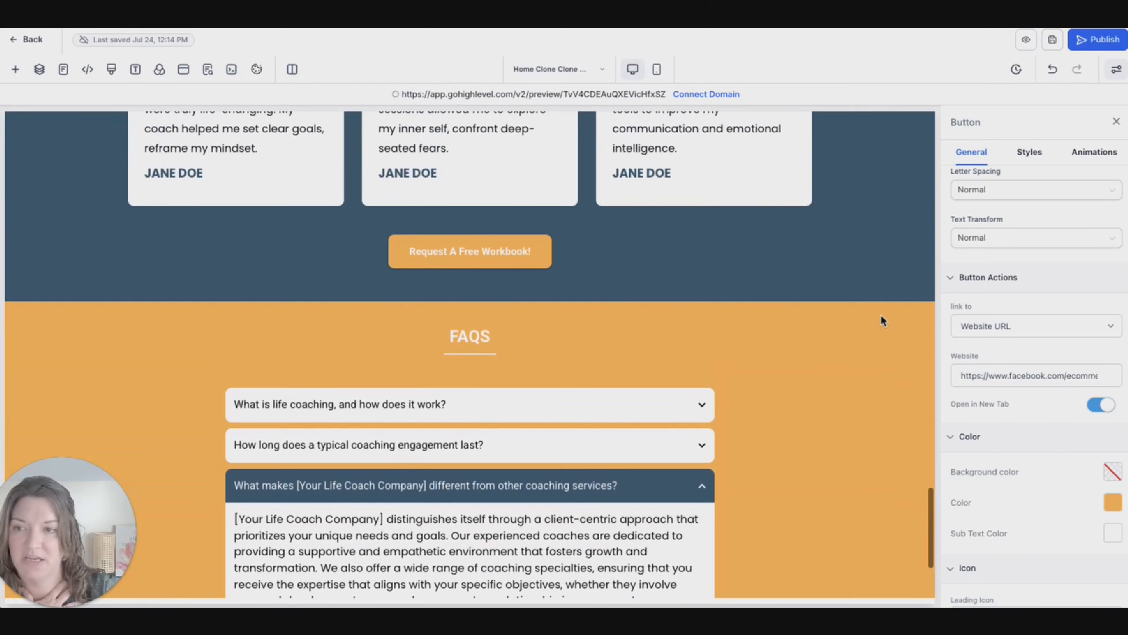
Try adding a Headline element in its own section between the testimonials and the FAQs, and undo it.
click(15, 71)
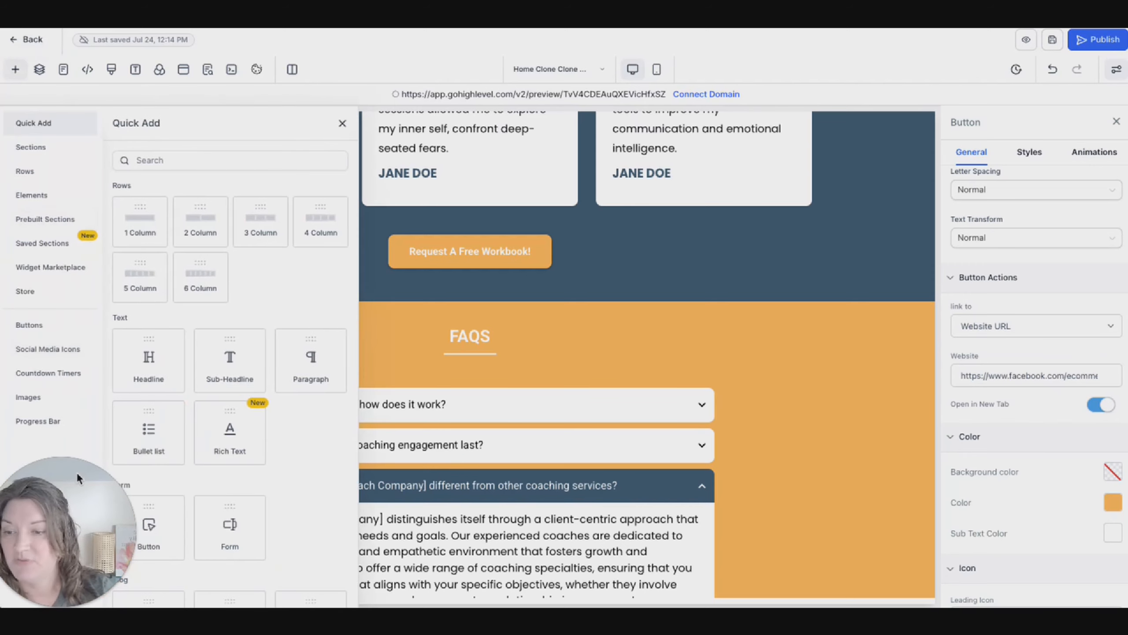
drag(77, 477, 881, 472)
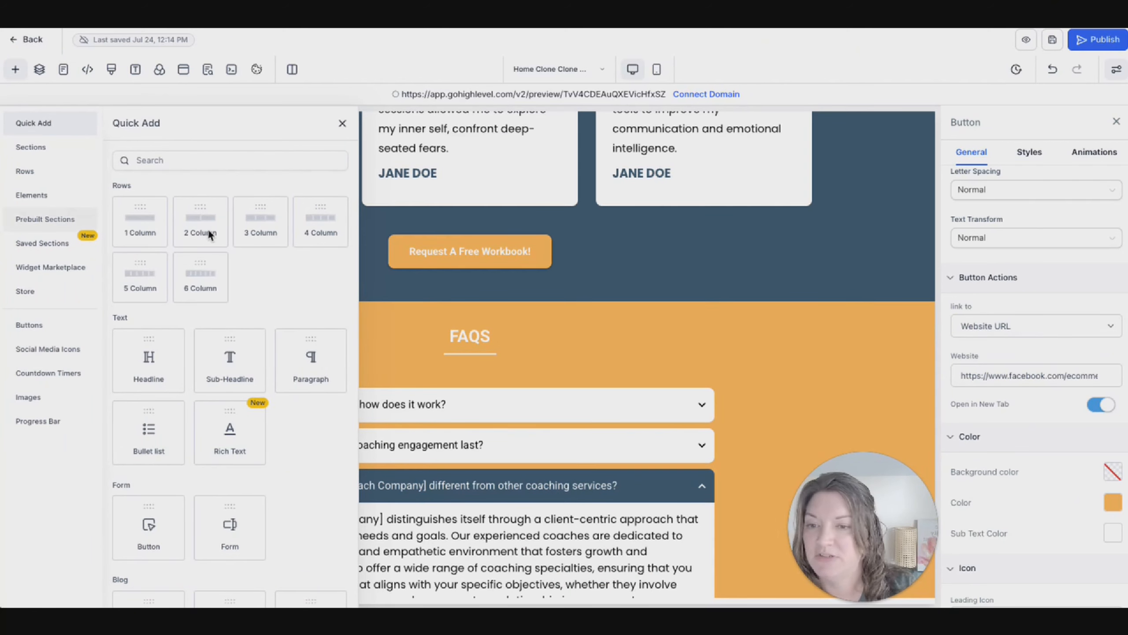
scroll(208, 229, down, 3)
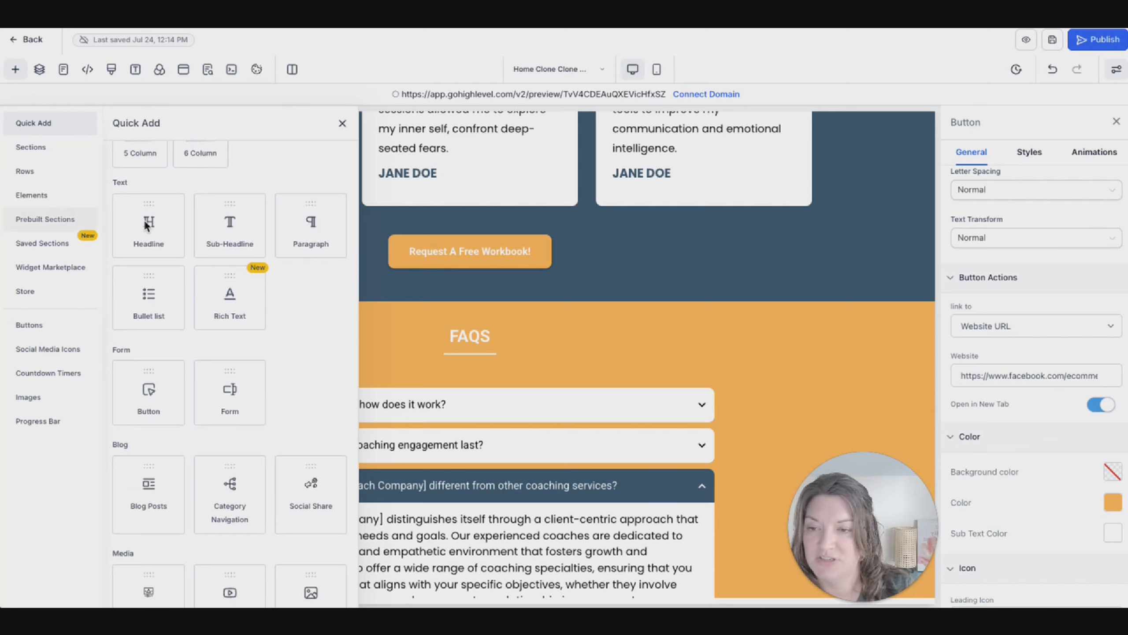
drag(143, 219, 214, 303)
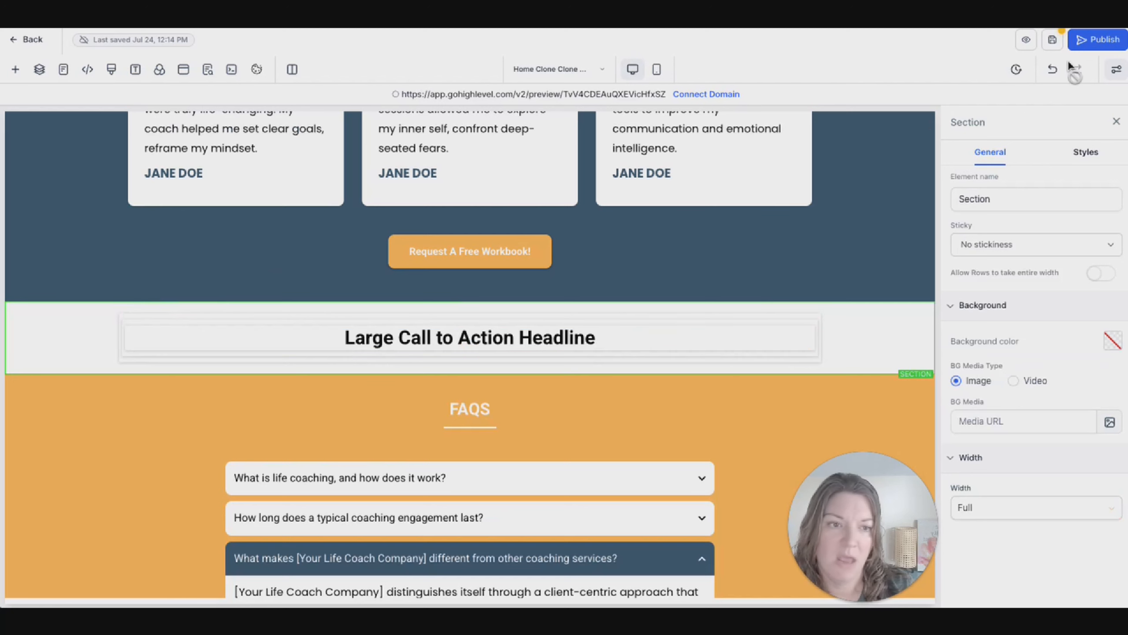
click(1052, 69)
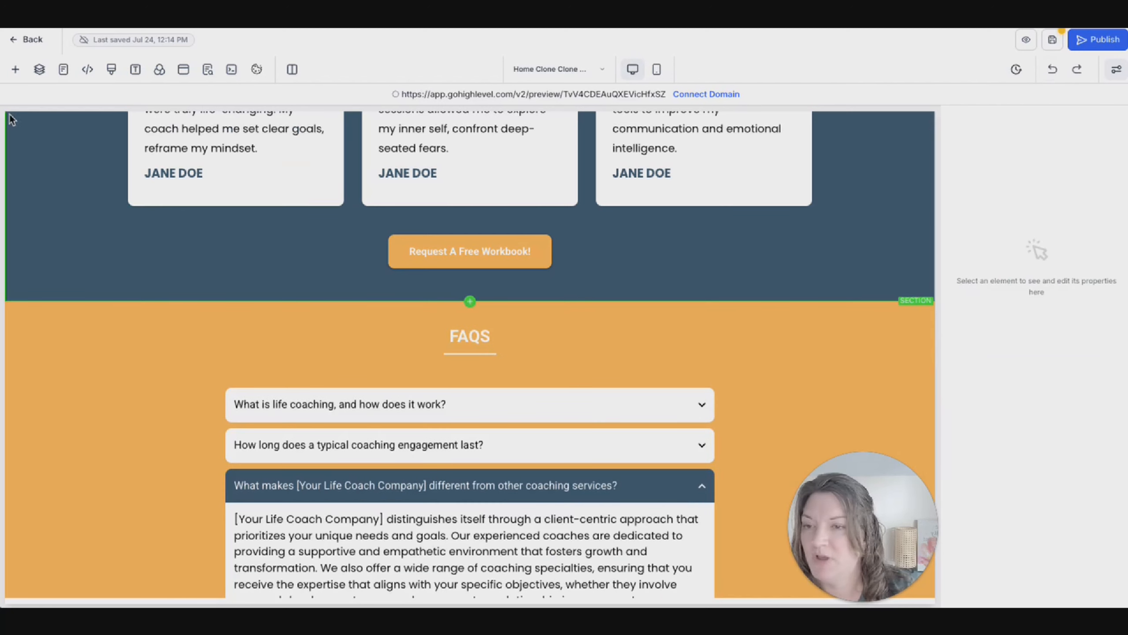
Look through the available text, form, blog and media elements and open the prebuilt section templates.
click(15, 68)
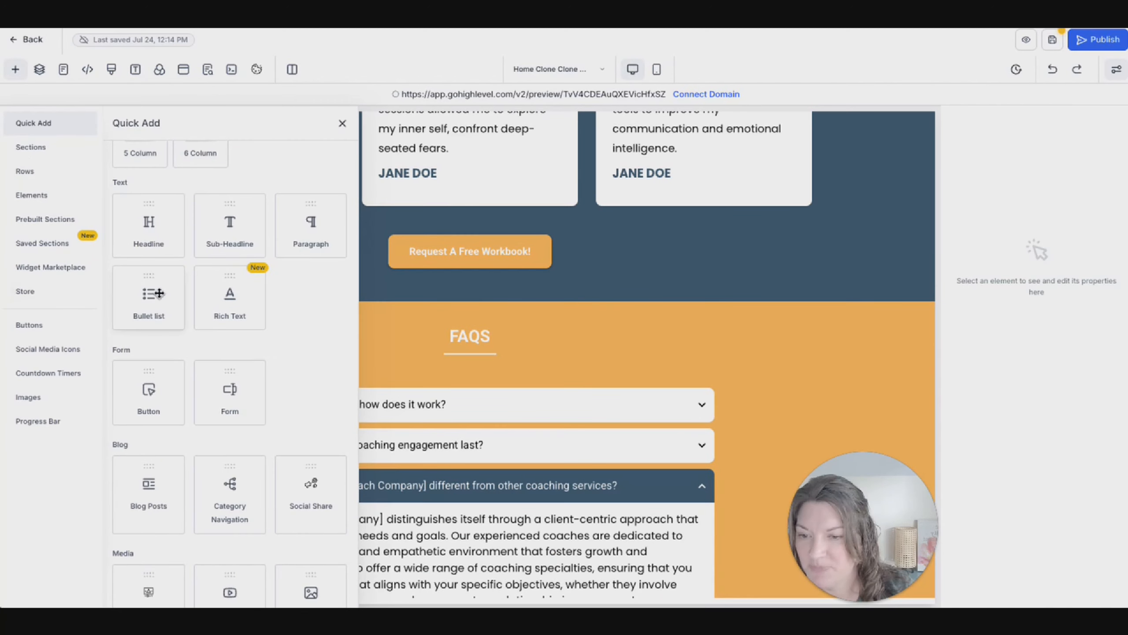
scroll(168, 296, down, 1)
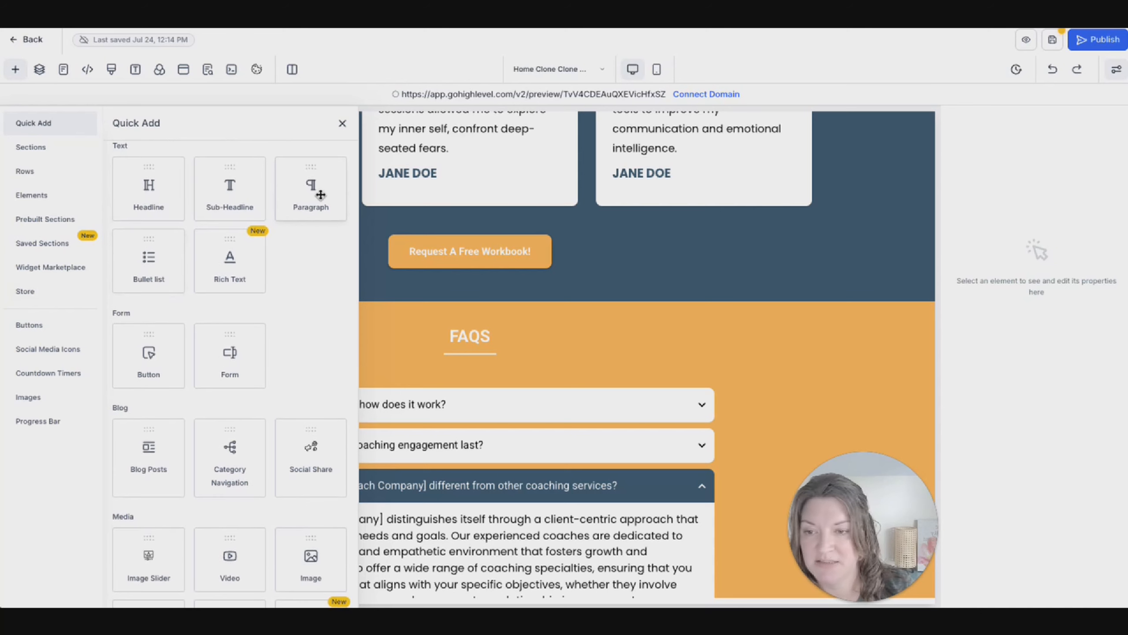
scroll(129, 272, down, 2)
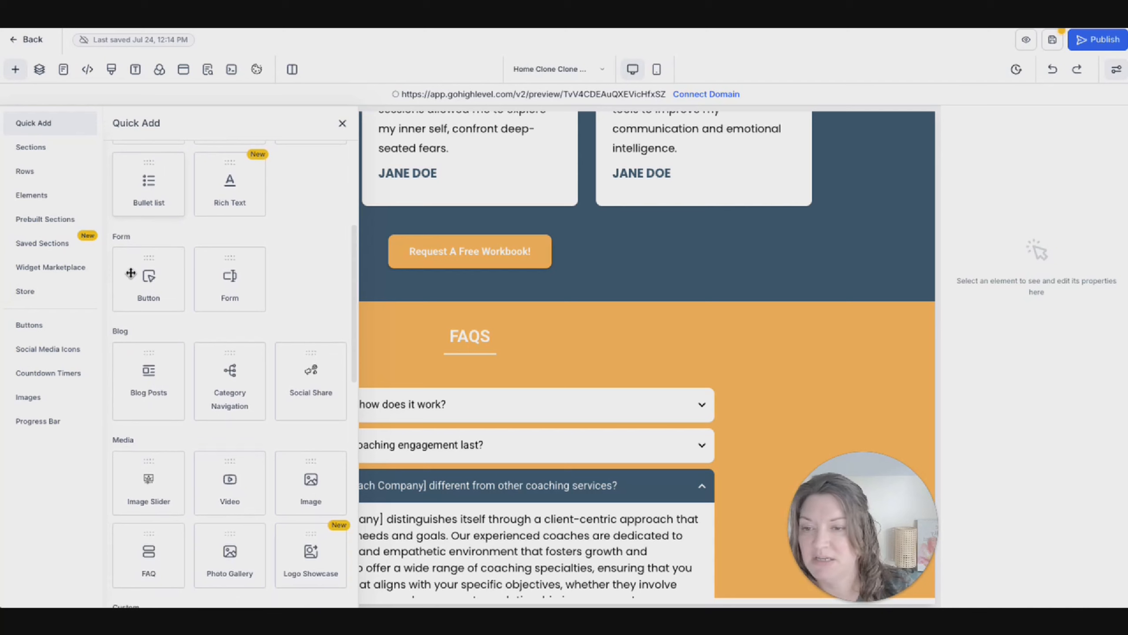
scroll(130, 273, down, 1)
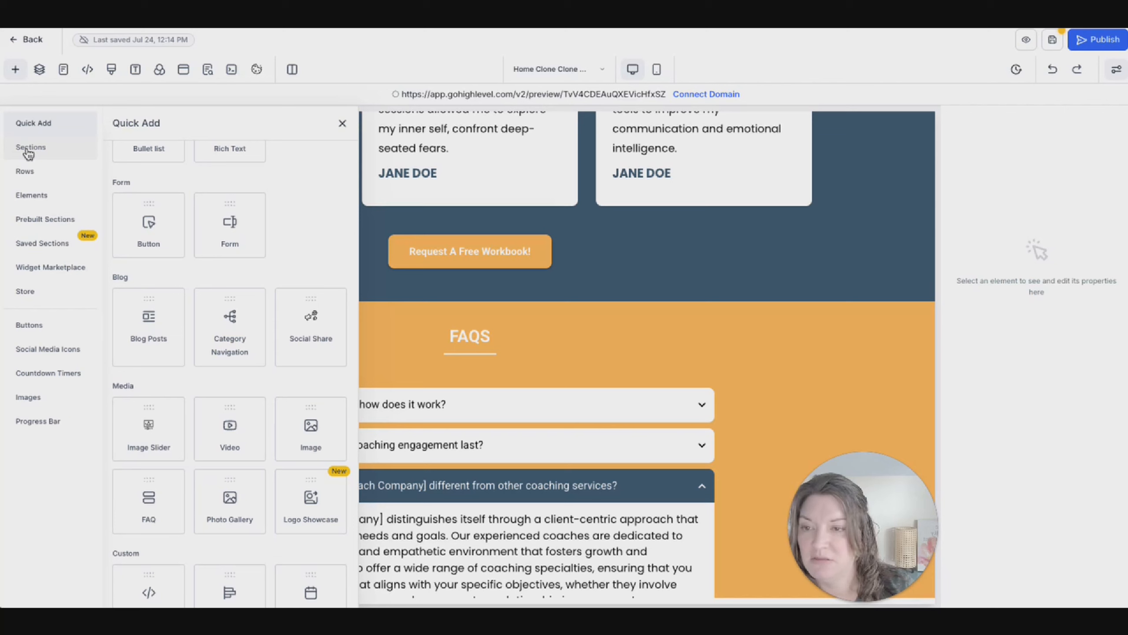
click(31, 195)
click(34, 219)
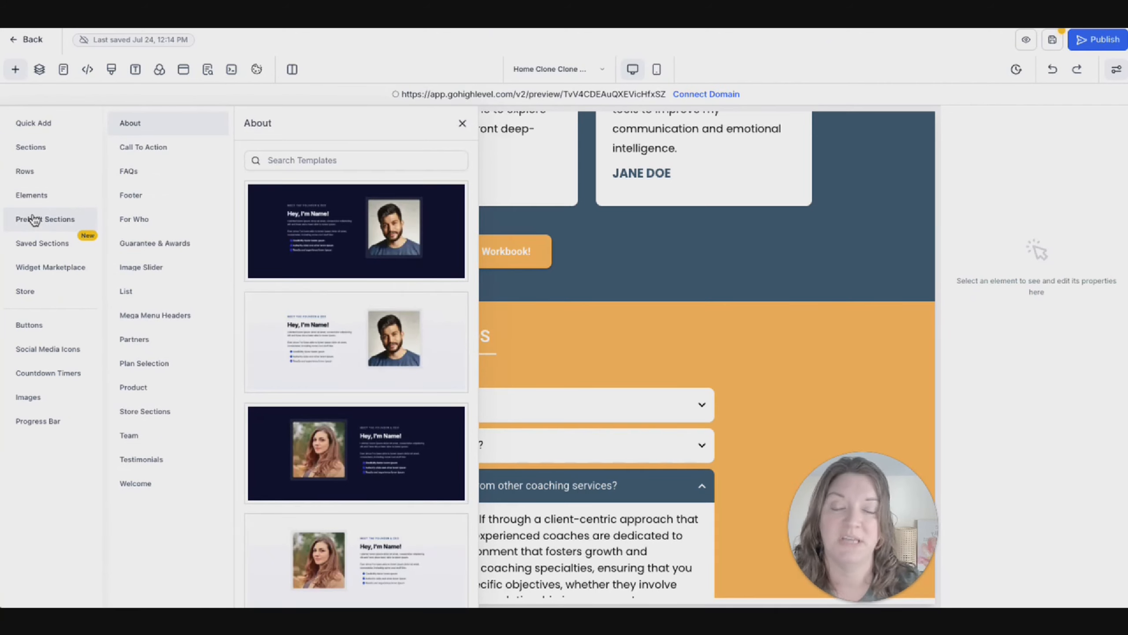
Try inserting the light "Get Started for Free Today!" call-to-action template between the testimonials and the FAQs, and undo it.
click(147, 151)
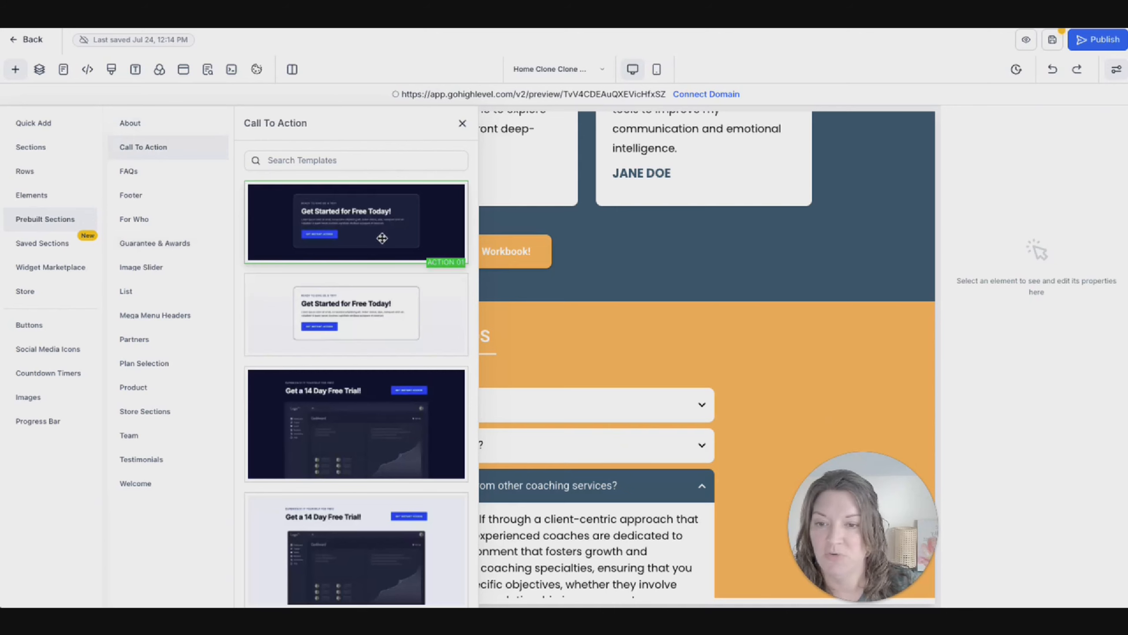
drag(362, 337, 694, 329)
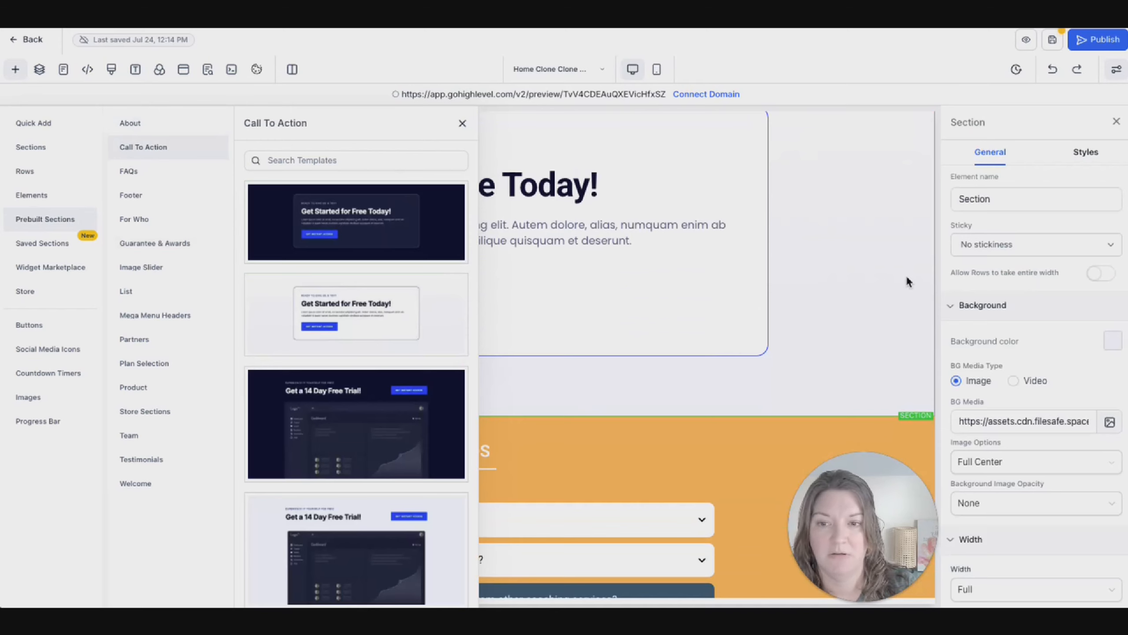
click(463, 123)
scroll(690, 267, up, 2)
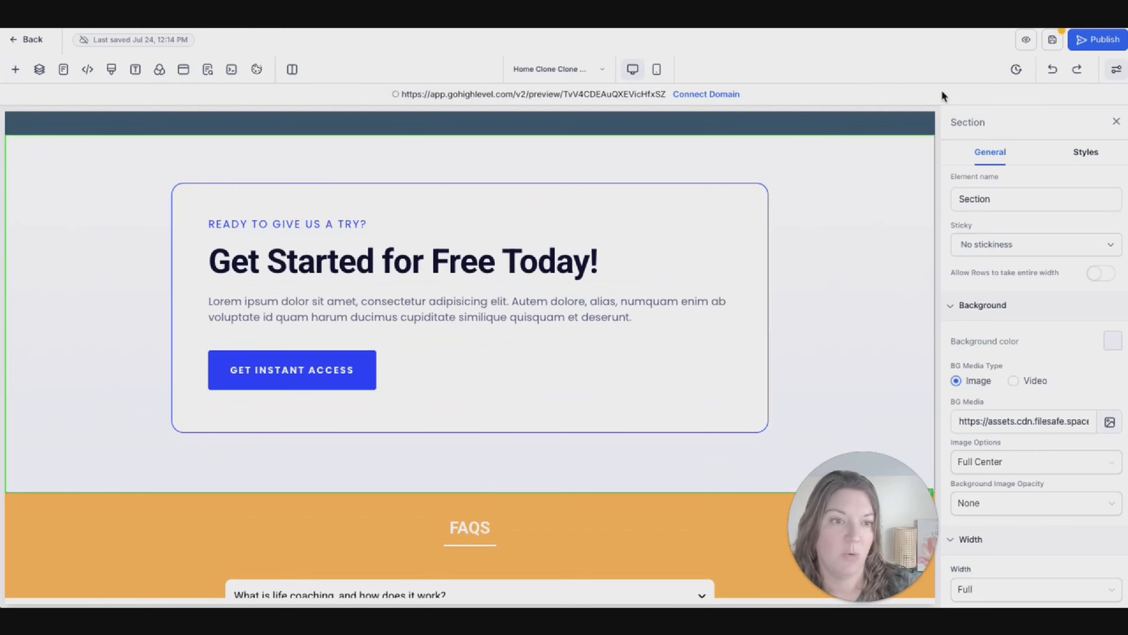
click(1052, 69)
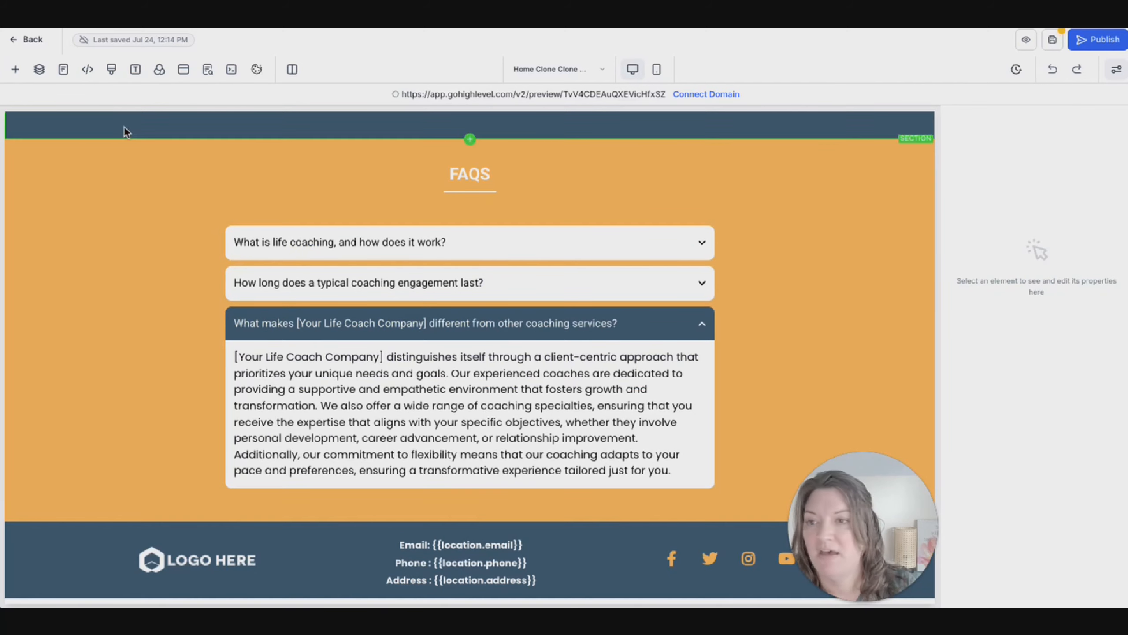
Browse the FAQs and Footer prebuilt templates, and insert the light "Who's This Perfect For" template between the testimonials and the FAQs.
click(15, 69)
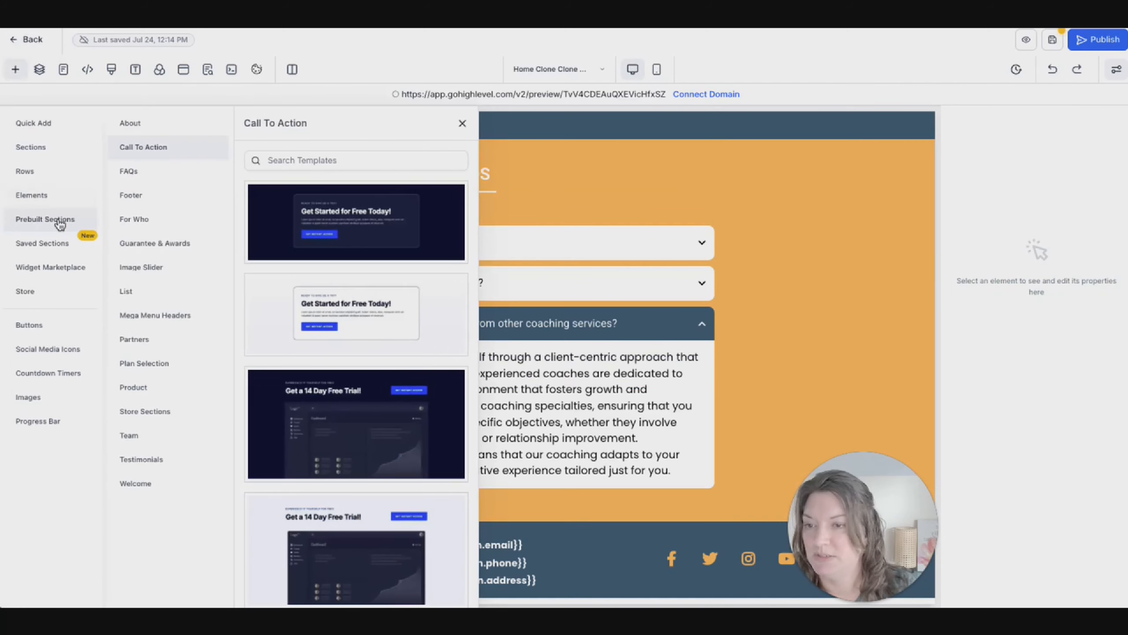
click(133, 175)
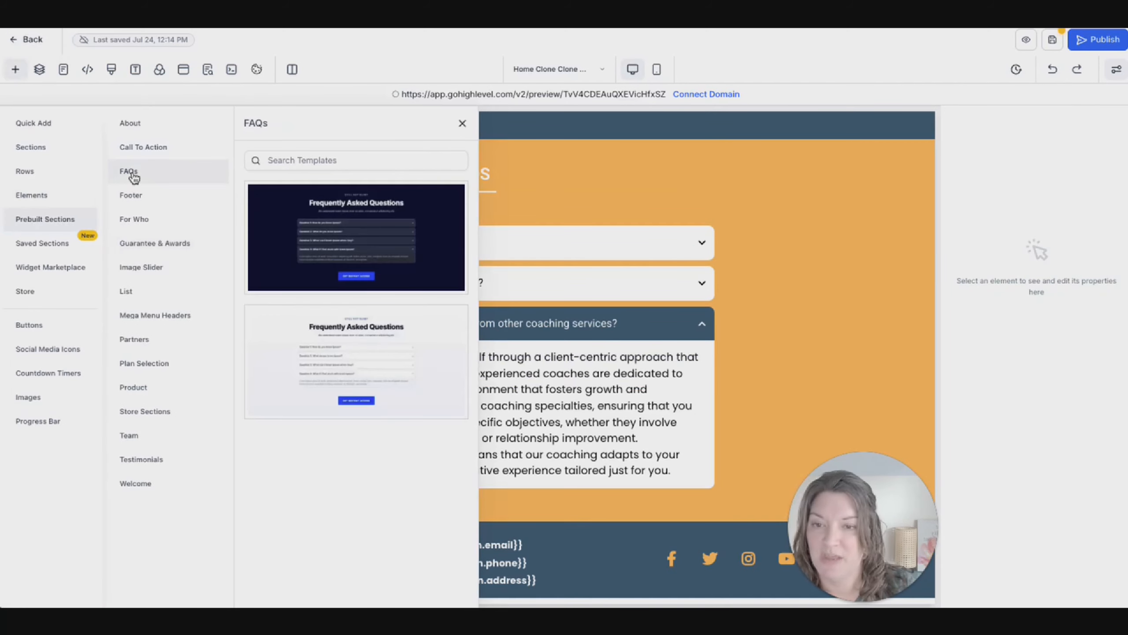
click(133, 200)
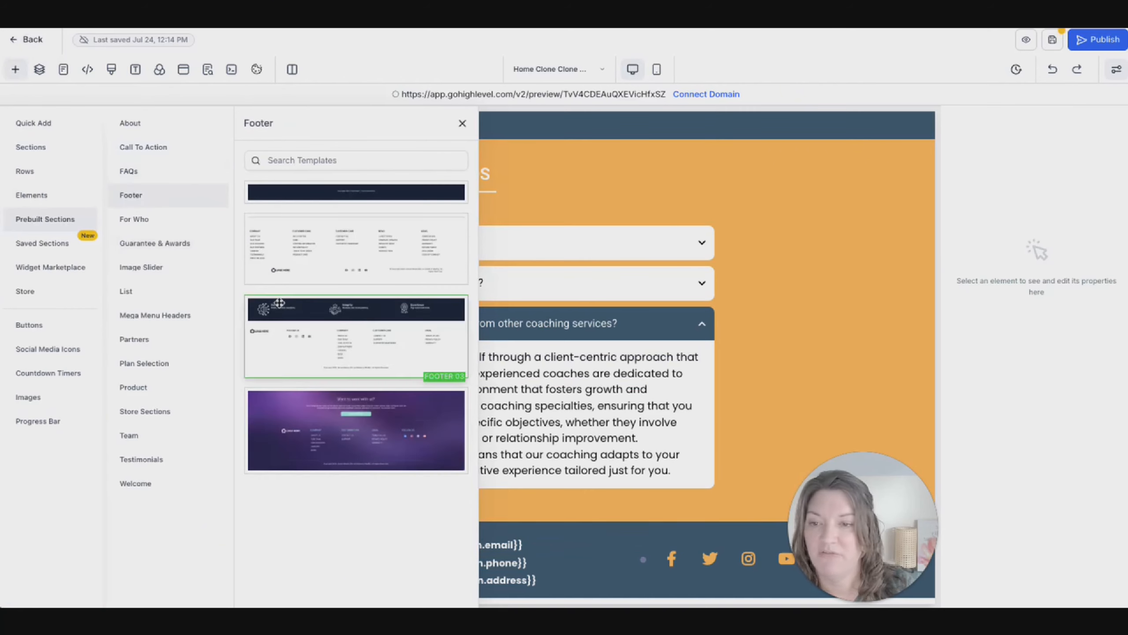
click(131, 222)
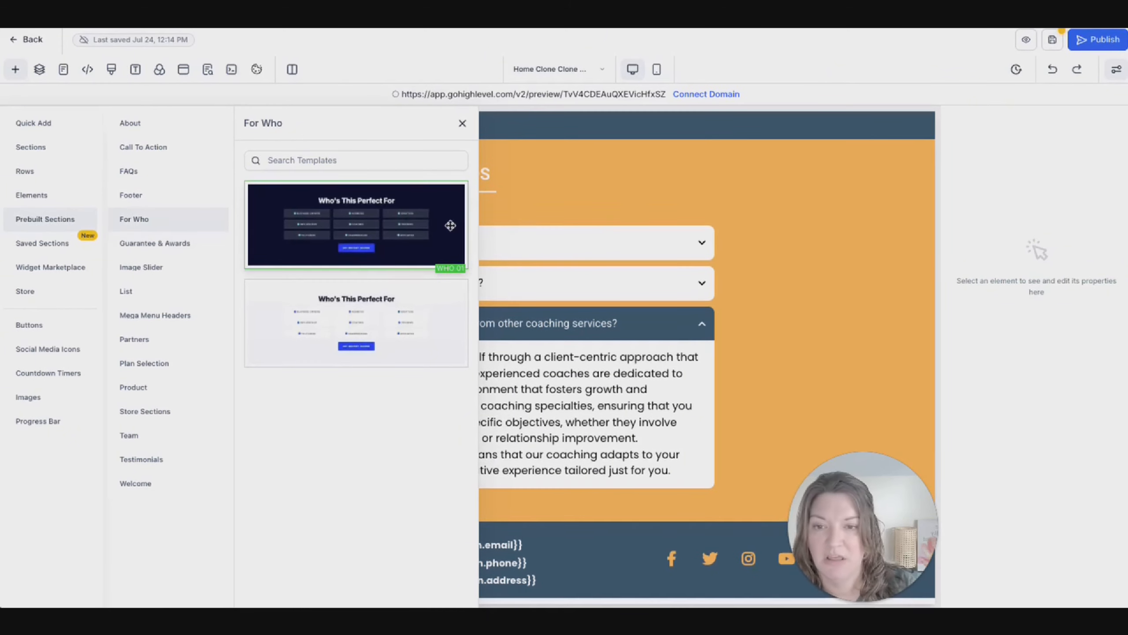
click(443, 215)
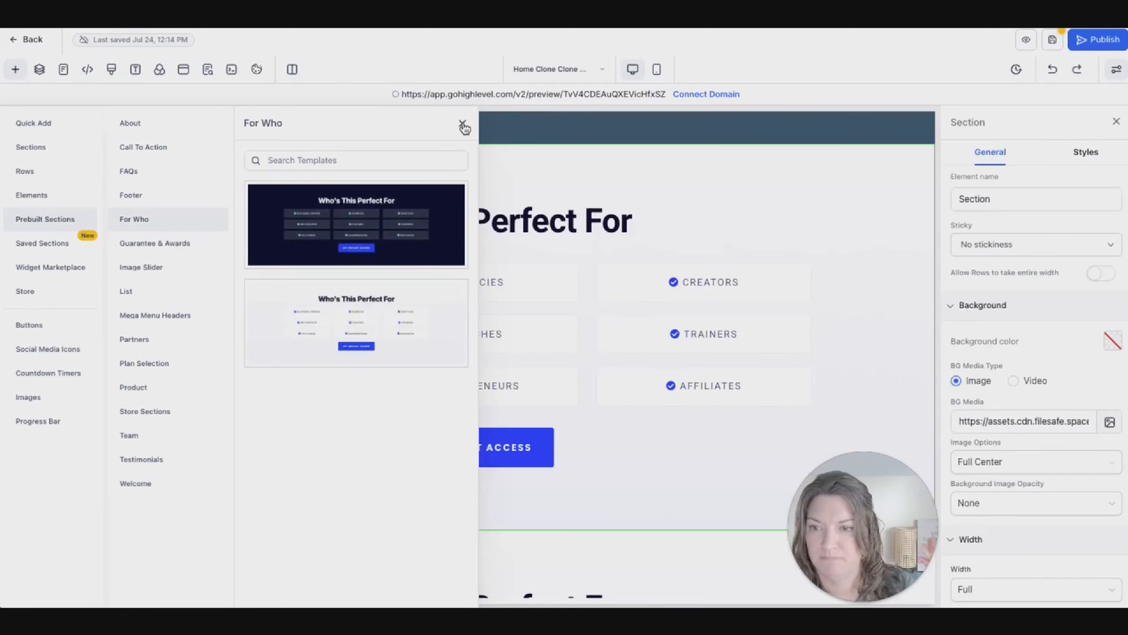
Look through the Guarantee & Awards, Image Slider, List and Product prebuilt section templates.
click(154, 244)
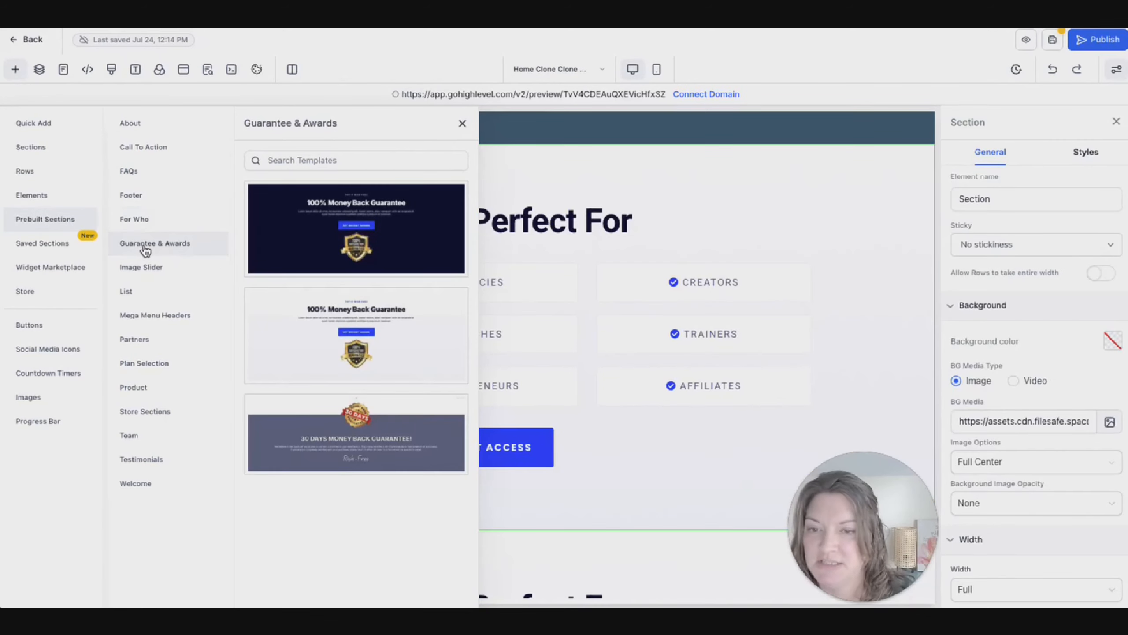
click(138, 269)
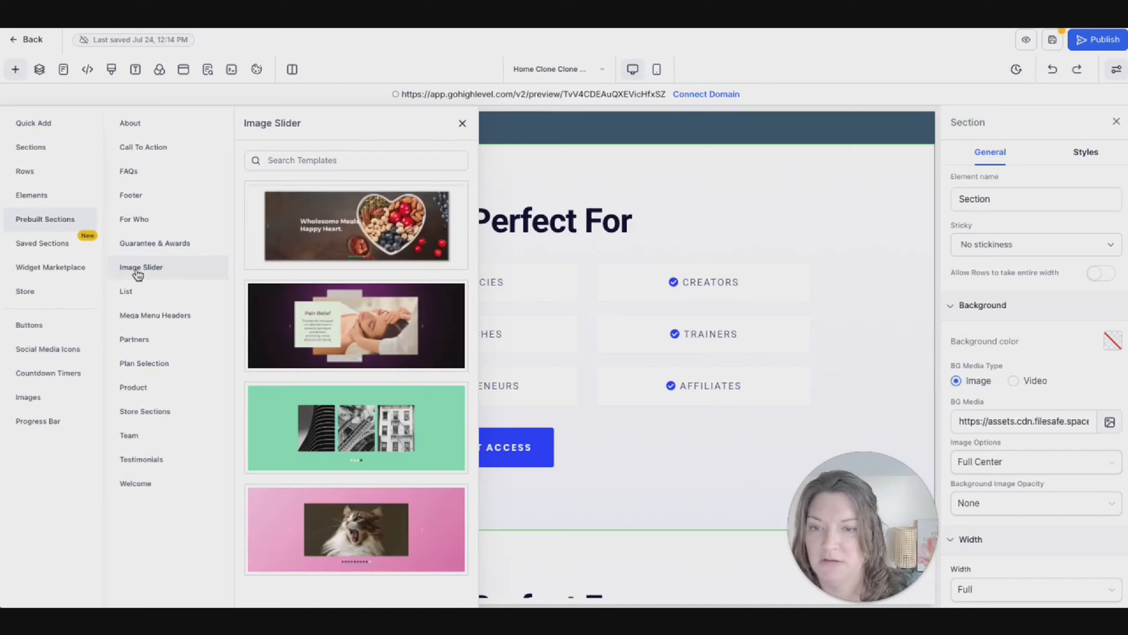
click(133, 290)
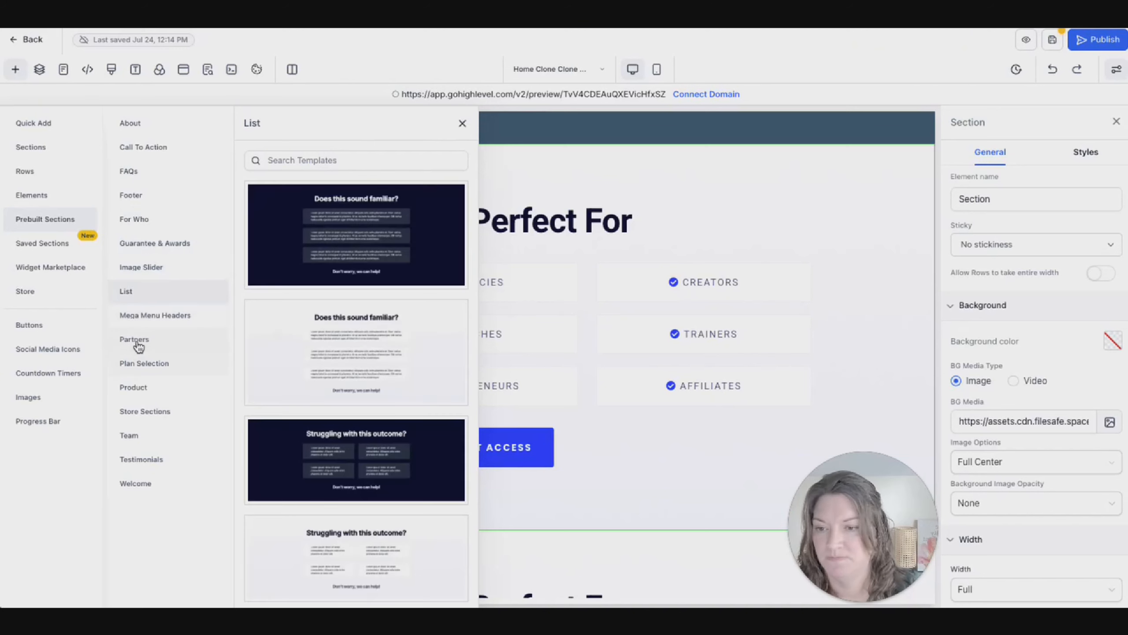
click(138, 391)
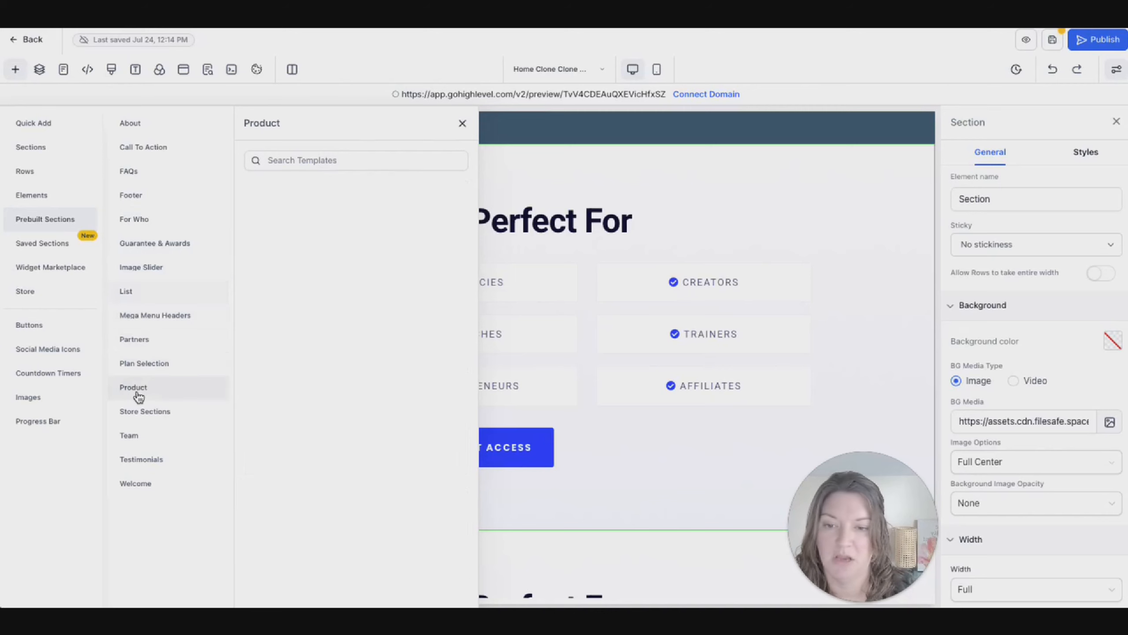
scroll(309, 337, down, 5)
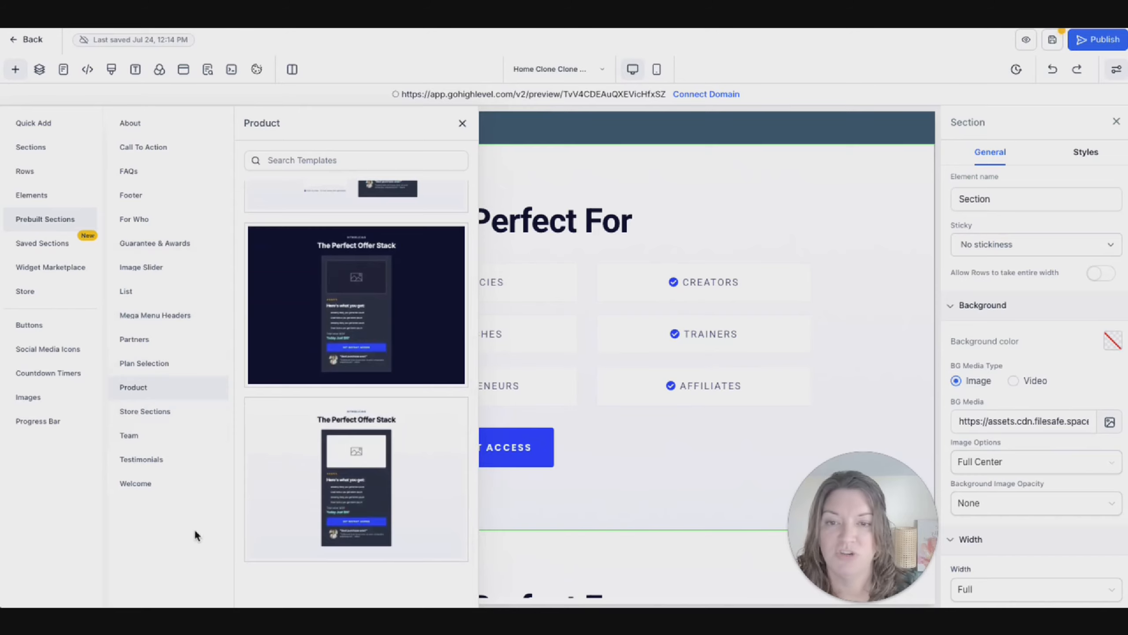
click(462, 123)
Check the placement of the "Who's This Perfect For" section below the testimonials and save the page.
scroll(581, 277, up, 2)
scroll(628, 306, up, 3)
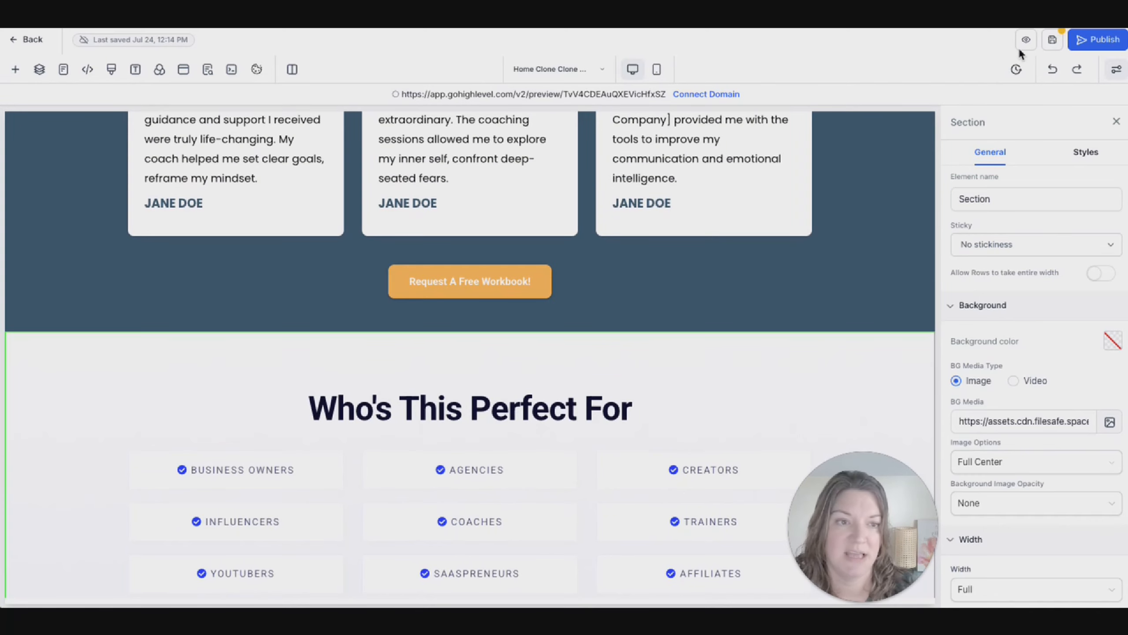
click(1055, 42)
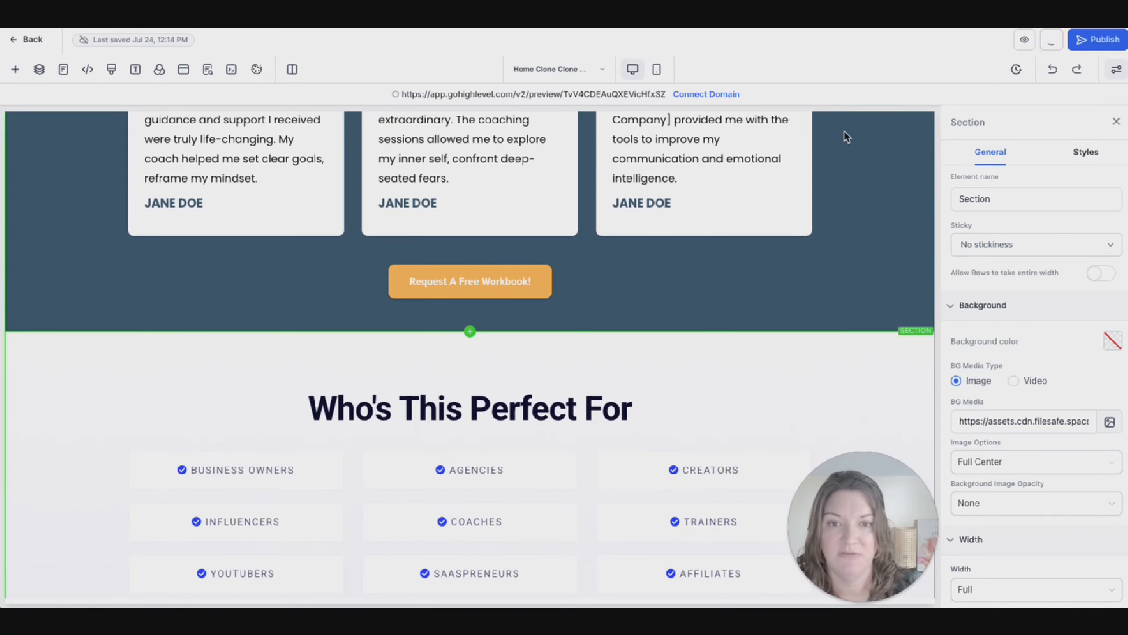
Look back over the services and testimonials sections, and open the domain selection for the website.
scroll(845, 130, up, 8)
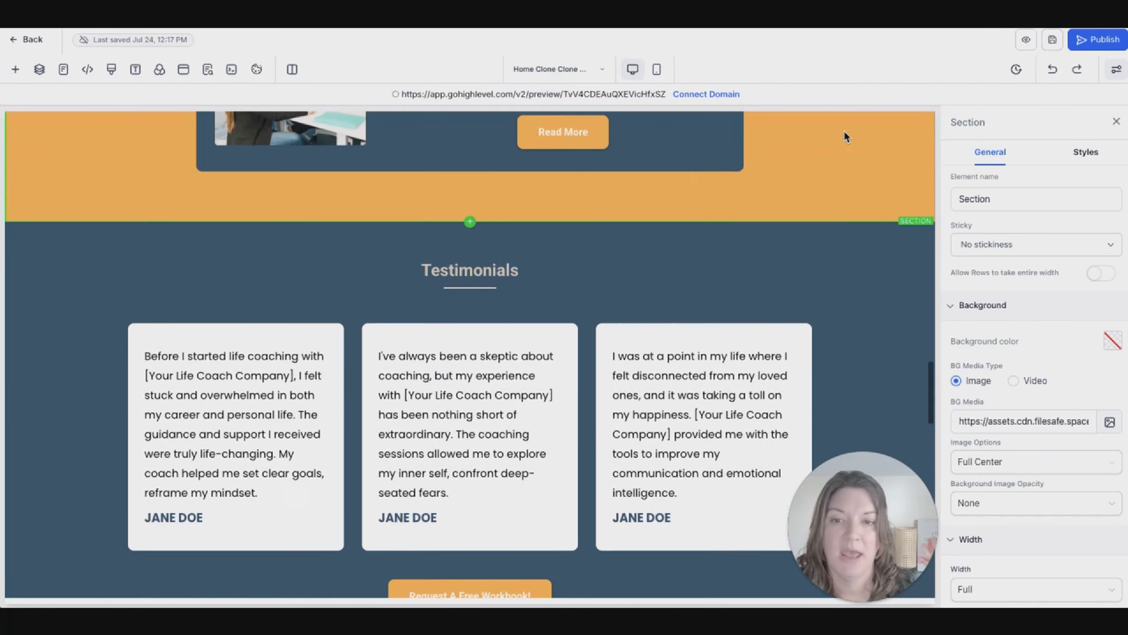
scroll(844, 130, up, 7)
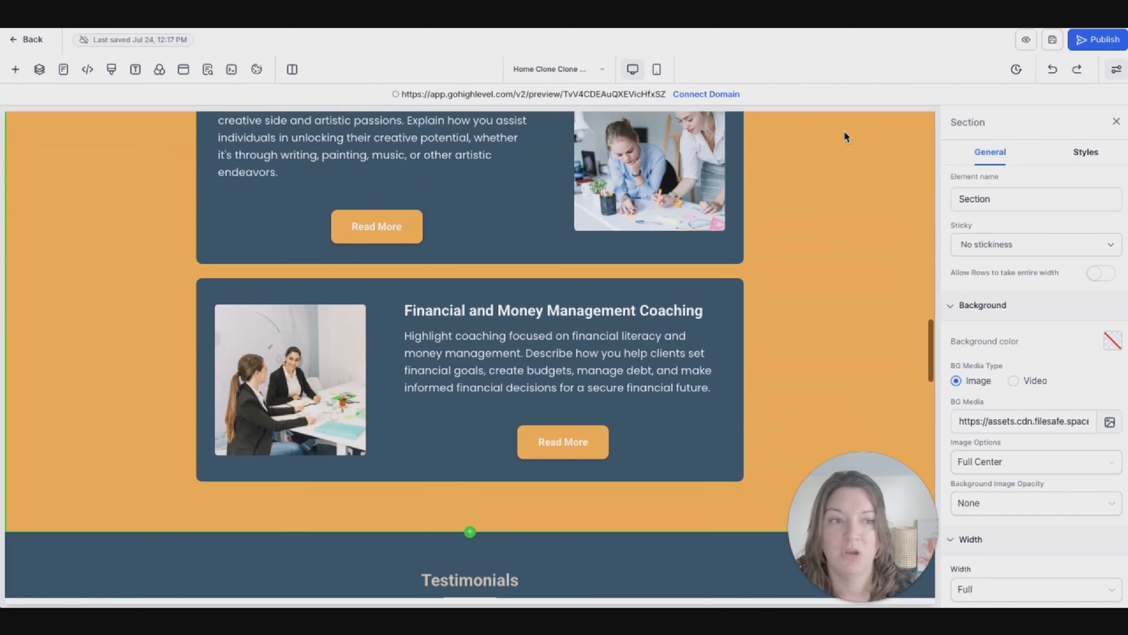
click(691, 96)
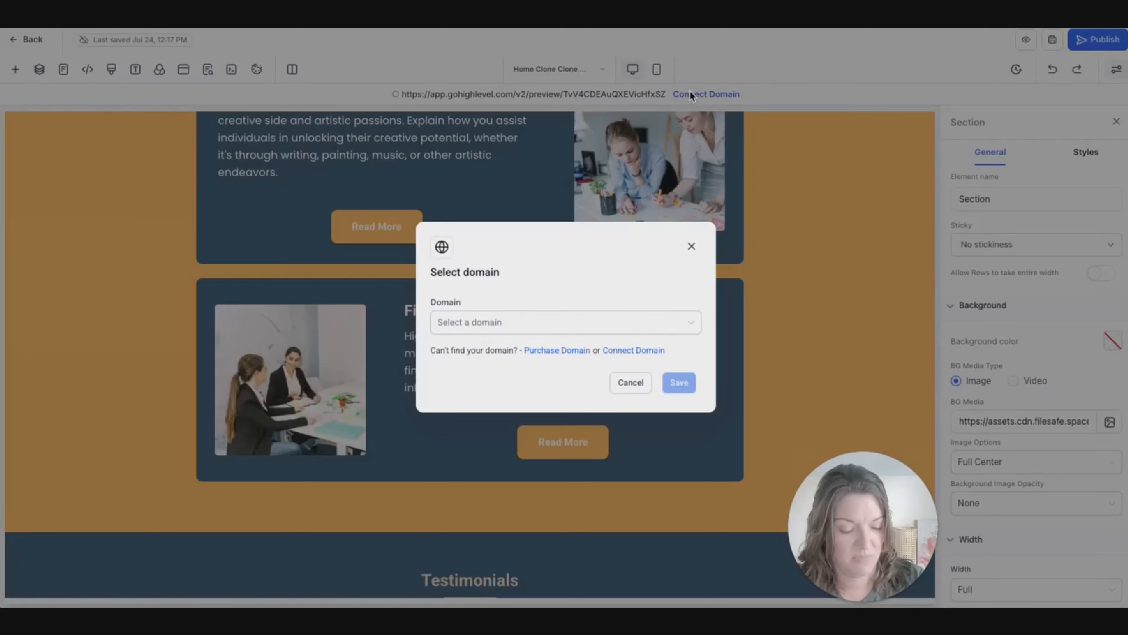